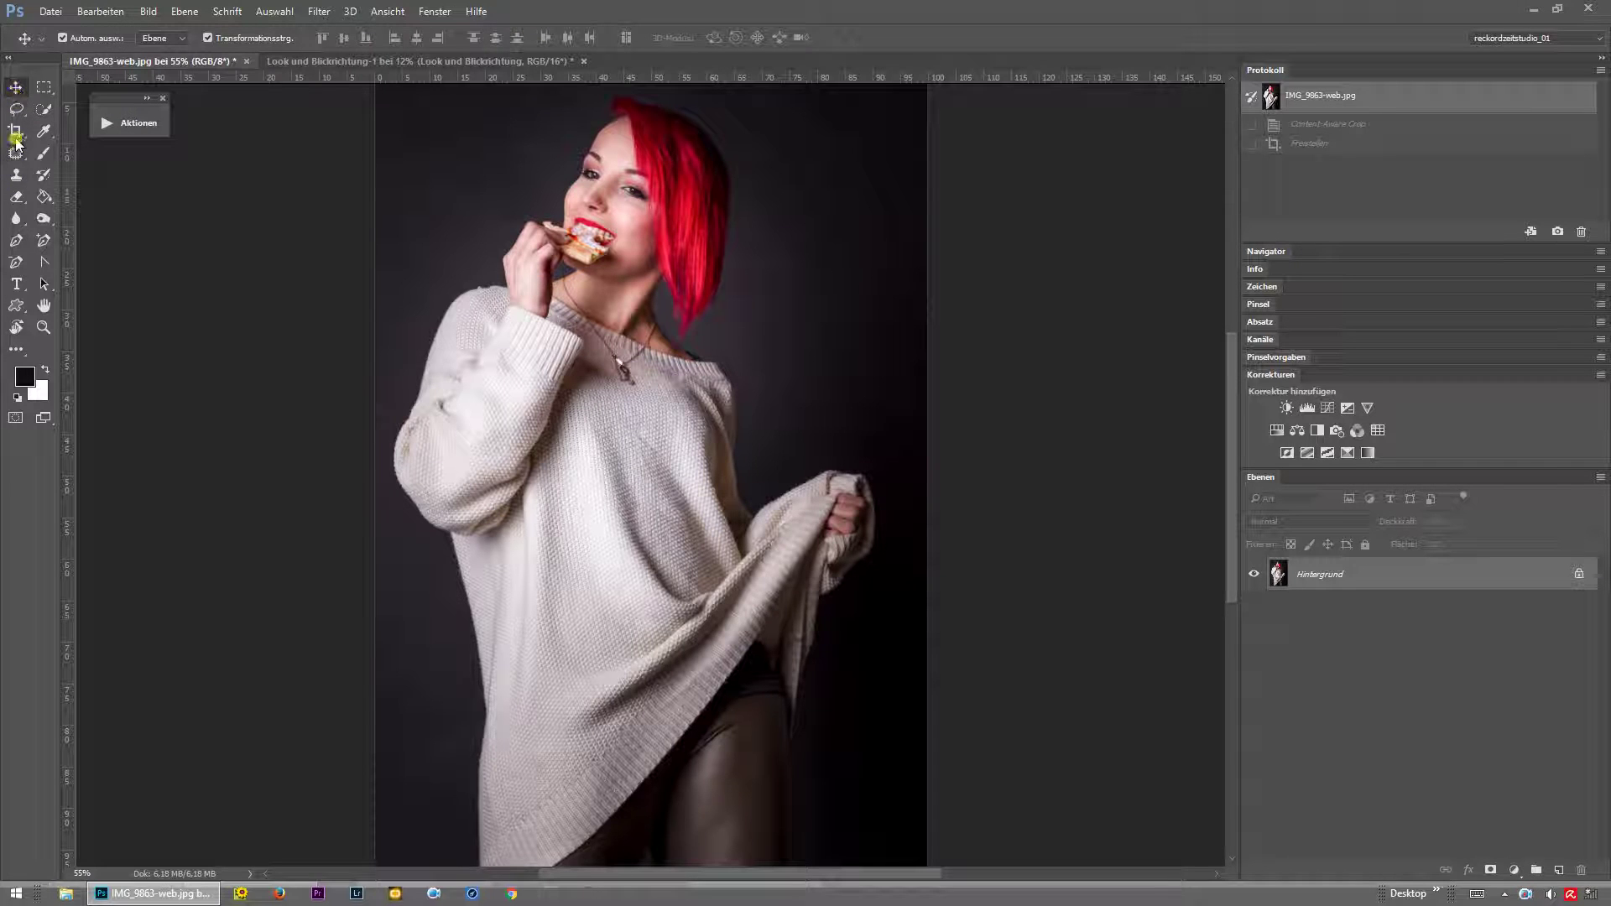
# Select the Crop tool and show its Crop/Perspective Crop flyout.
pyautogui.click(15, 131)
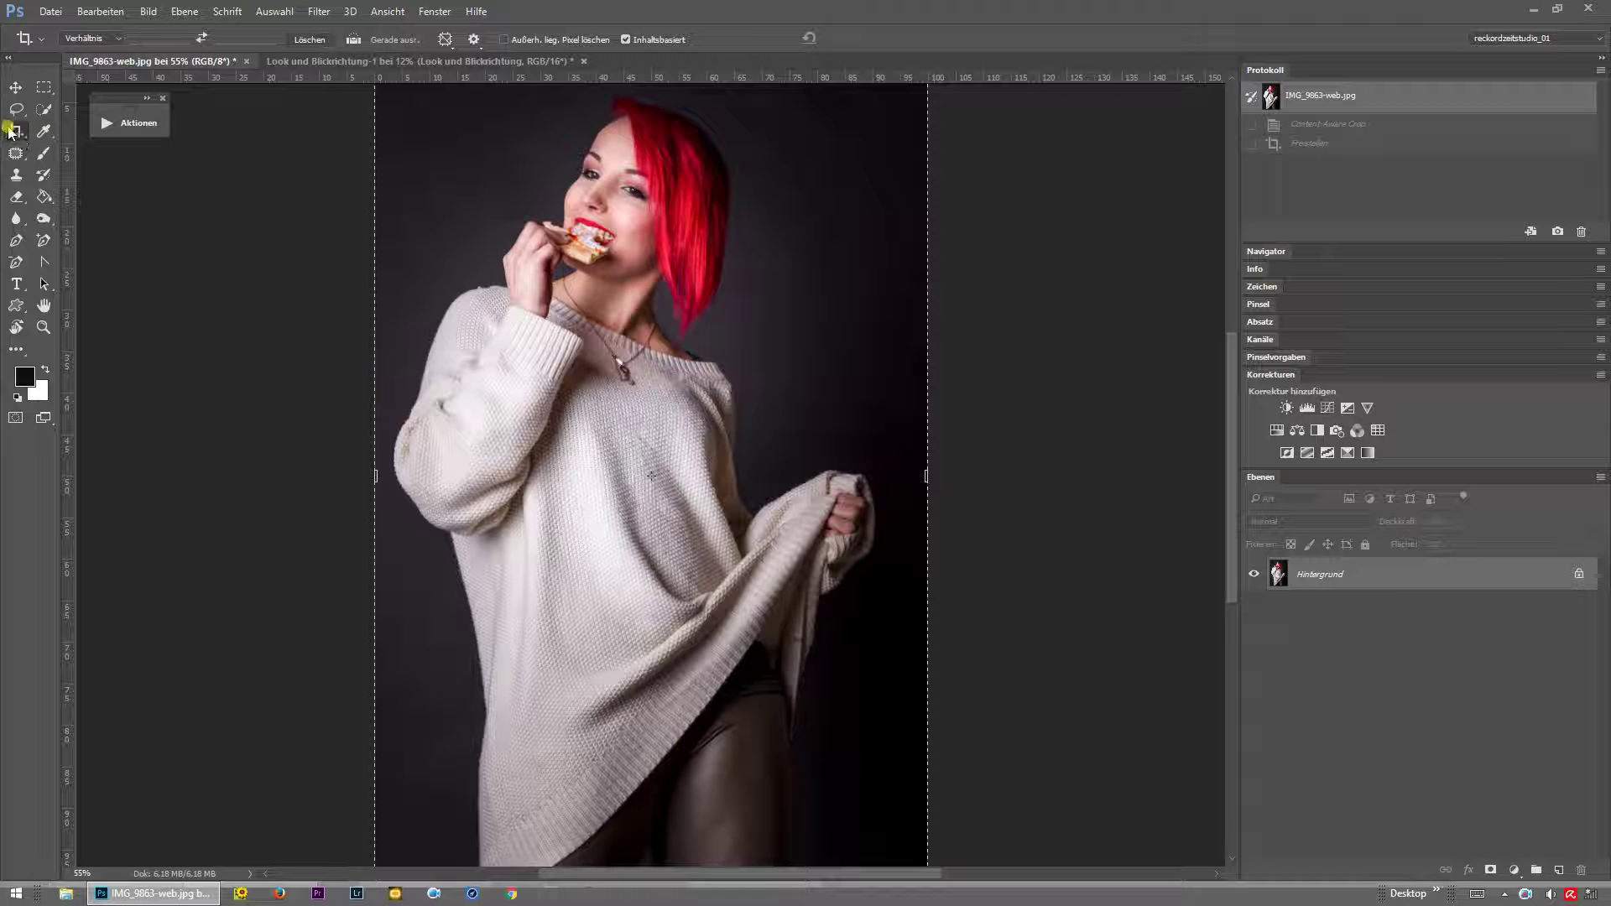
pyautogui.rightClick(16, 133)
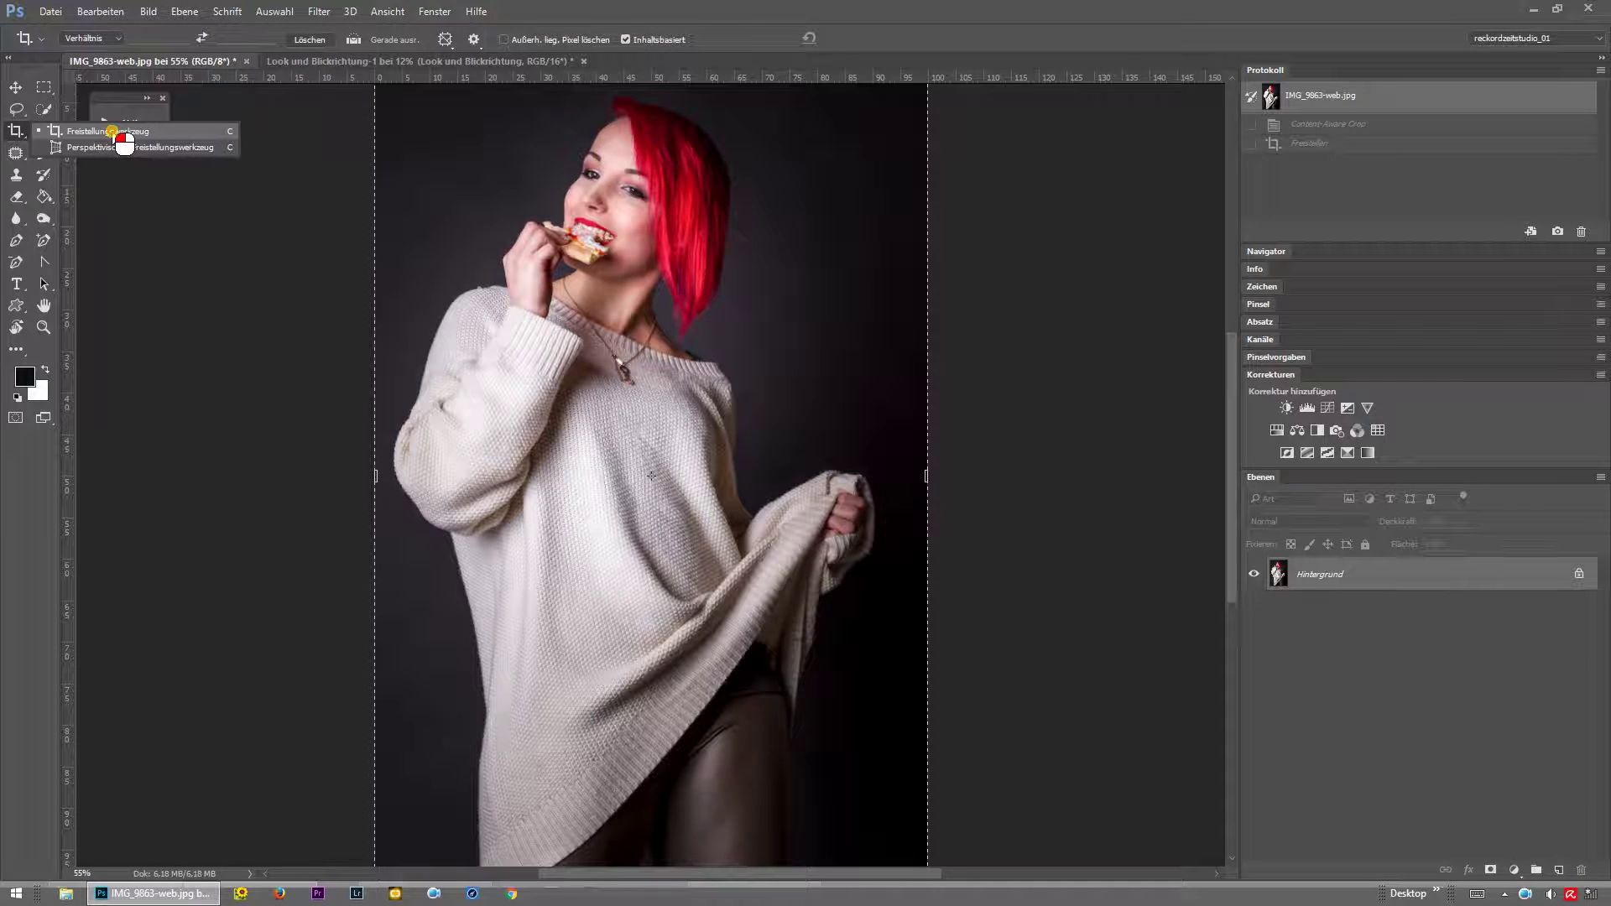
# Try a tighter crop from the right edge and lower-right corner, cancel it, and list the ratio presets.
pyautogui.click(113, 131)
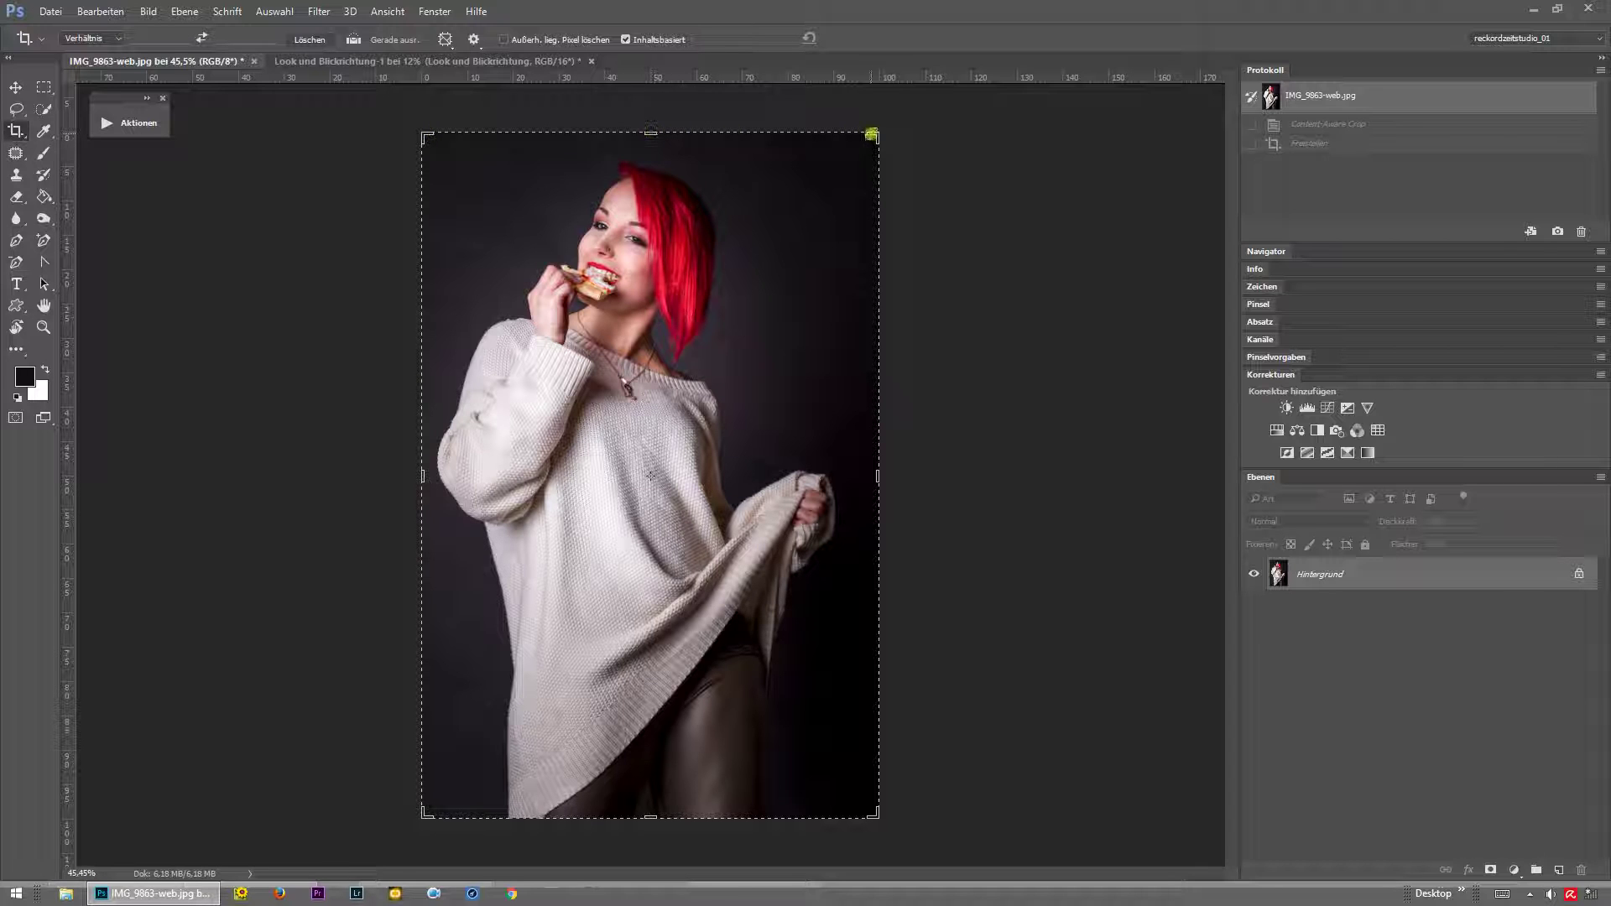
pyautogui.moveTo(878, 488)
pyautogui.mouseDown()
pyautogui.moveTo(779, 472)
pyautogui.moveTo(907, 463)
pyautogui.moveTo(819, 476)
pyautogui.moveTo(883, 475)
pyautogui.mouseUp()
pyautogui.moveTo(875, 816)
pyautogui.mouseDown()
pyautogui.moveTo(831, 711)
pyautogui.moveTo(877, 787)
pyautogui.moveTo(873, 817)
pyautogui.moveTo(795, 682)
pyautogui.moveTo(828, 628)
pyautogui.moveTo(848, 641)
pyautogui.moveTo(827, 630)
pyautogui.moveTo(784, 672)
pyautogui.moveTo(787, 632)
pyautogui.moveTo(844, 605)
pyautogui.moveTo(805, 612)
pyautogui.moveTo(787, 723)
pyautogui.mouseUp()
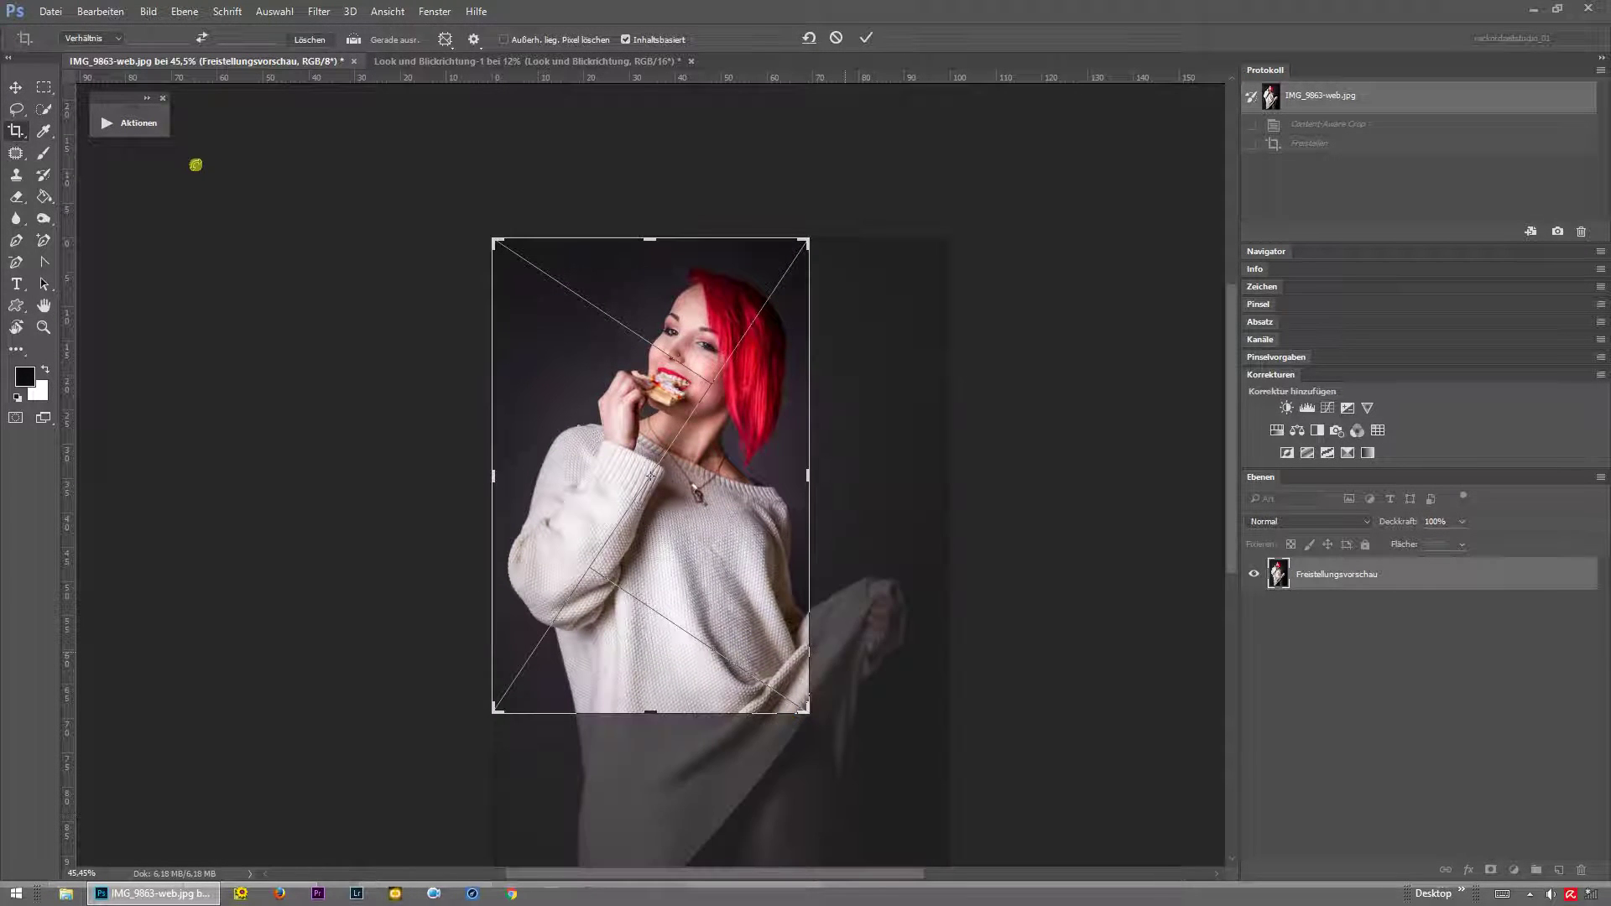
pyautogui.click(835, 39)
pyautogui.click(88, 39)
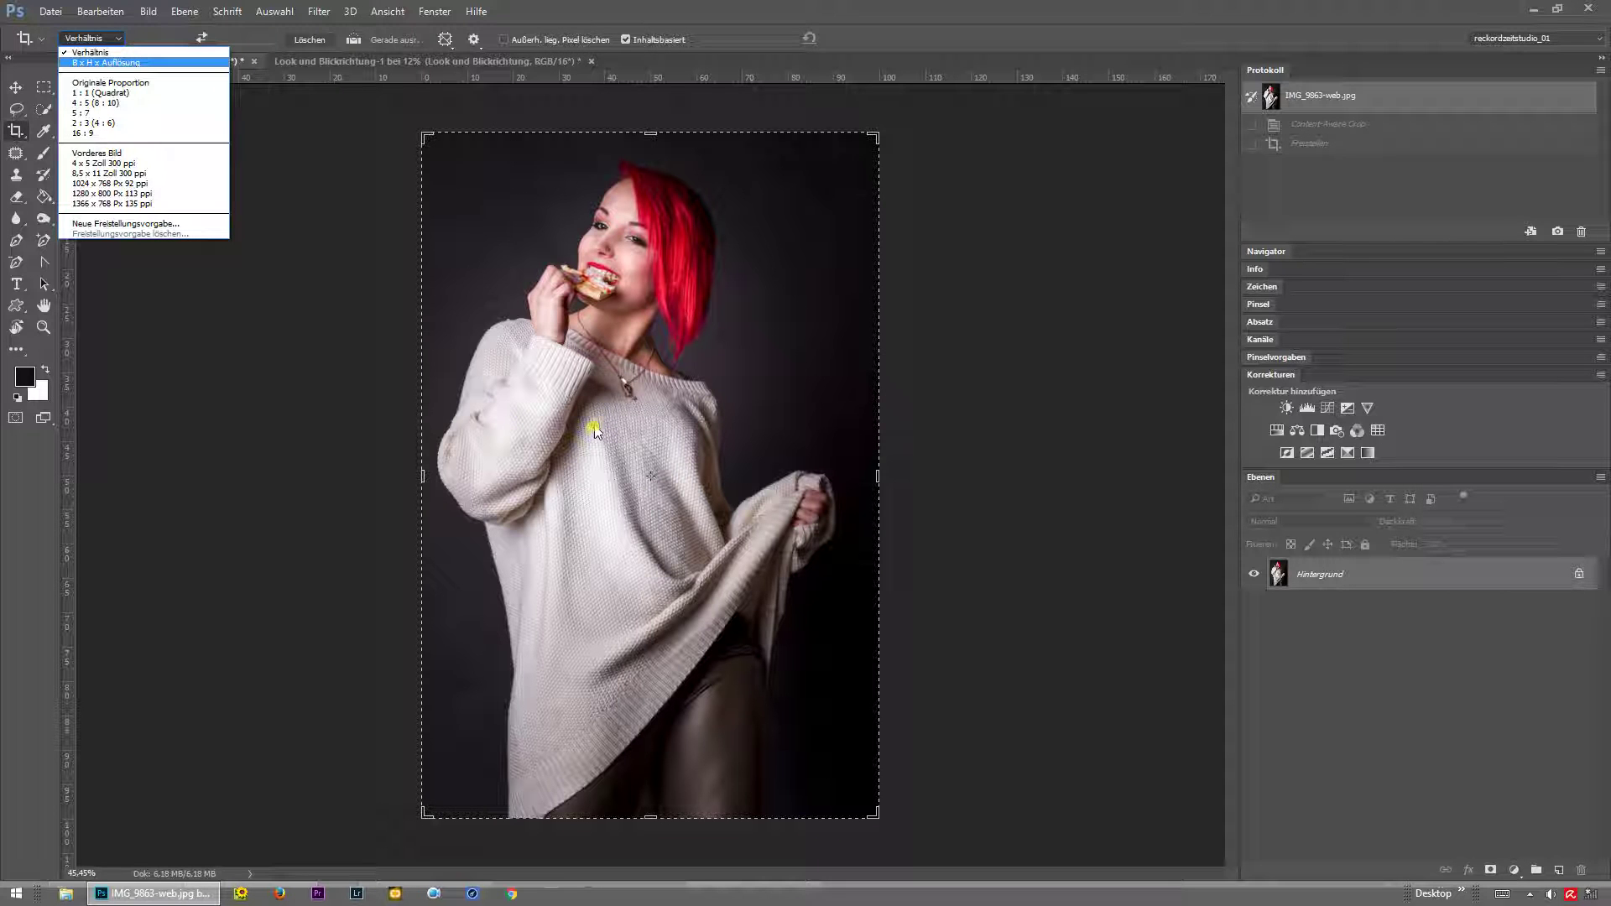
# Switch the crop preset to 'B x H x Auflösung' with Px/Zoll as the resolution unit.
pyautogui.click(117, 63)
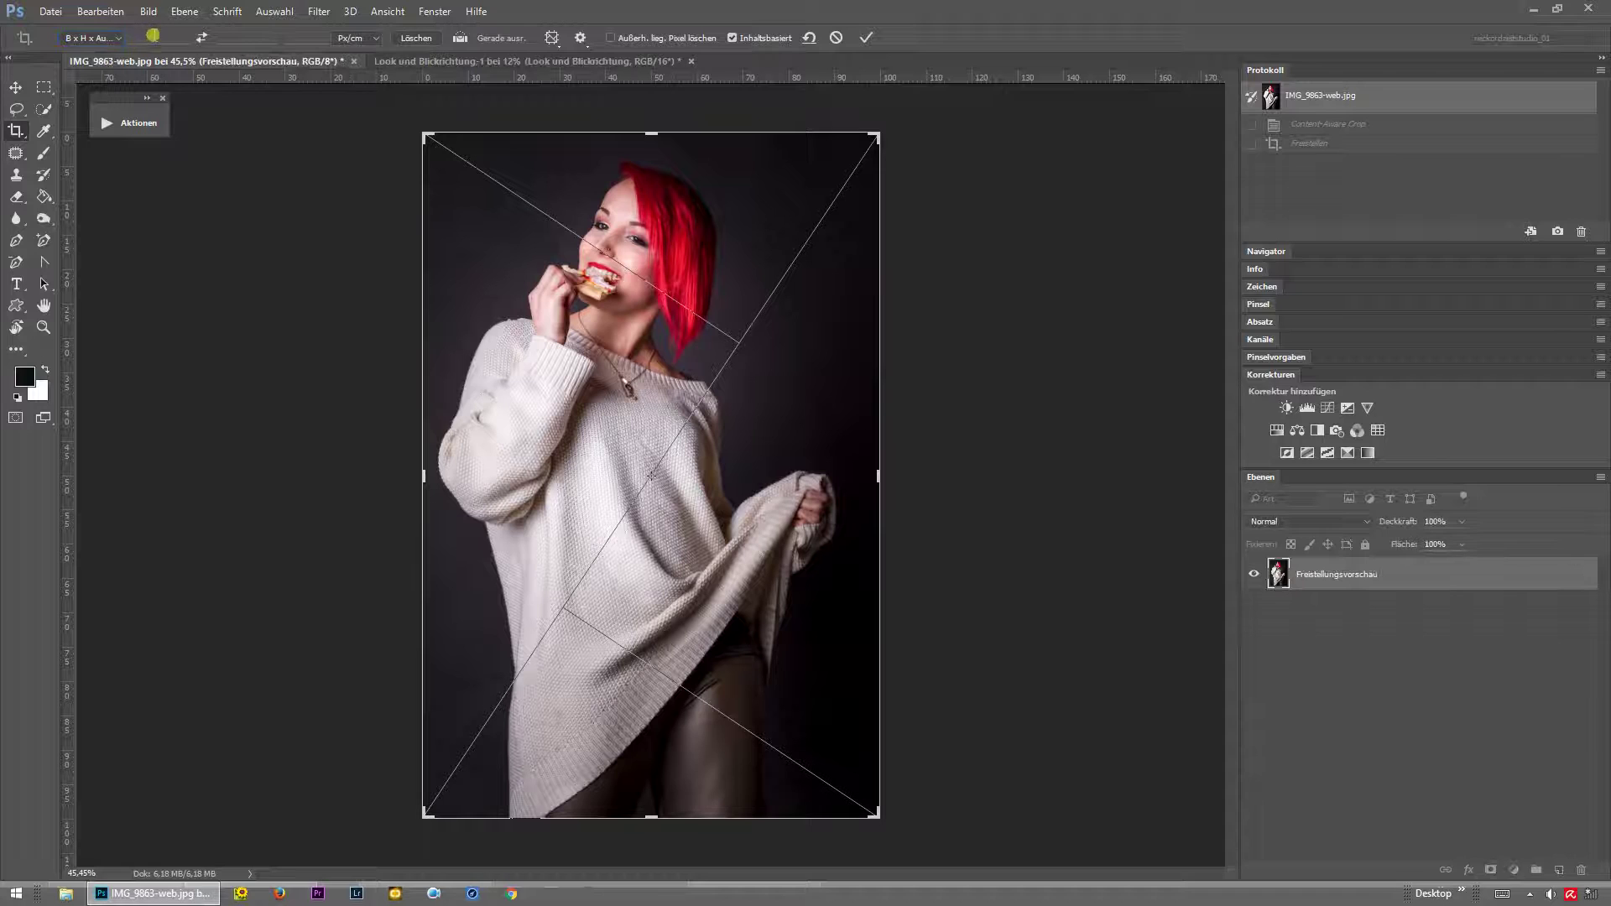
pyautogui.click(357, 39)
pyautogui.click(357, 54)
pyautogui.click(361, 43)
pyautogui.click(193, 54)
# Try an 8 cm by 3 crop, then clear the sizes and reframe around her upper body.
pyautogui.write('8 cm')
pyautogui.press('Tab')
pyautogui.write('3')
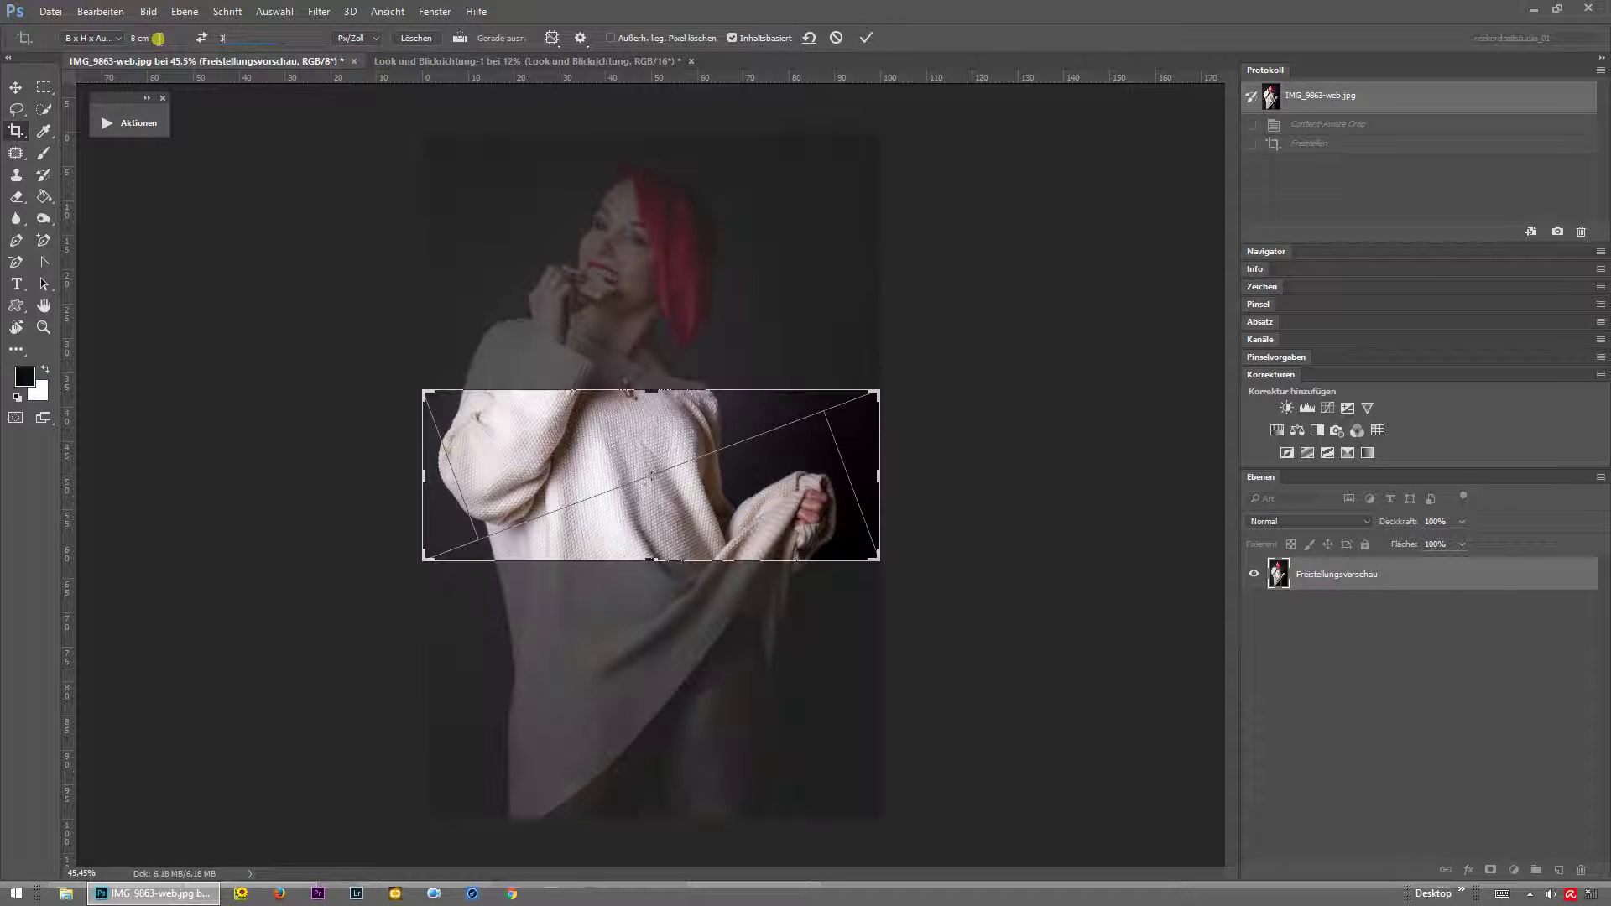
pyautogui.moveTo(878, 559)
pyautogui.mouseDown()
pyautogui.moveTo(805, 696)
pyautogui.moveTo(913, 563)
pyautogui.moveTo(854, 530)
pyautogui.moveTo(879, 559)
pyautogui.mouseUp()
pyautogui.click(420, 40)
pyautogui.moveTo(878, 392)
pyautogui.mouseDown()
pyautogui.moveTo(798, 277)
pyautogui.moveTo(879, 263)
pyautogui.mouseUp()
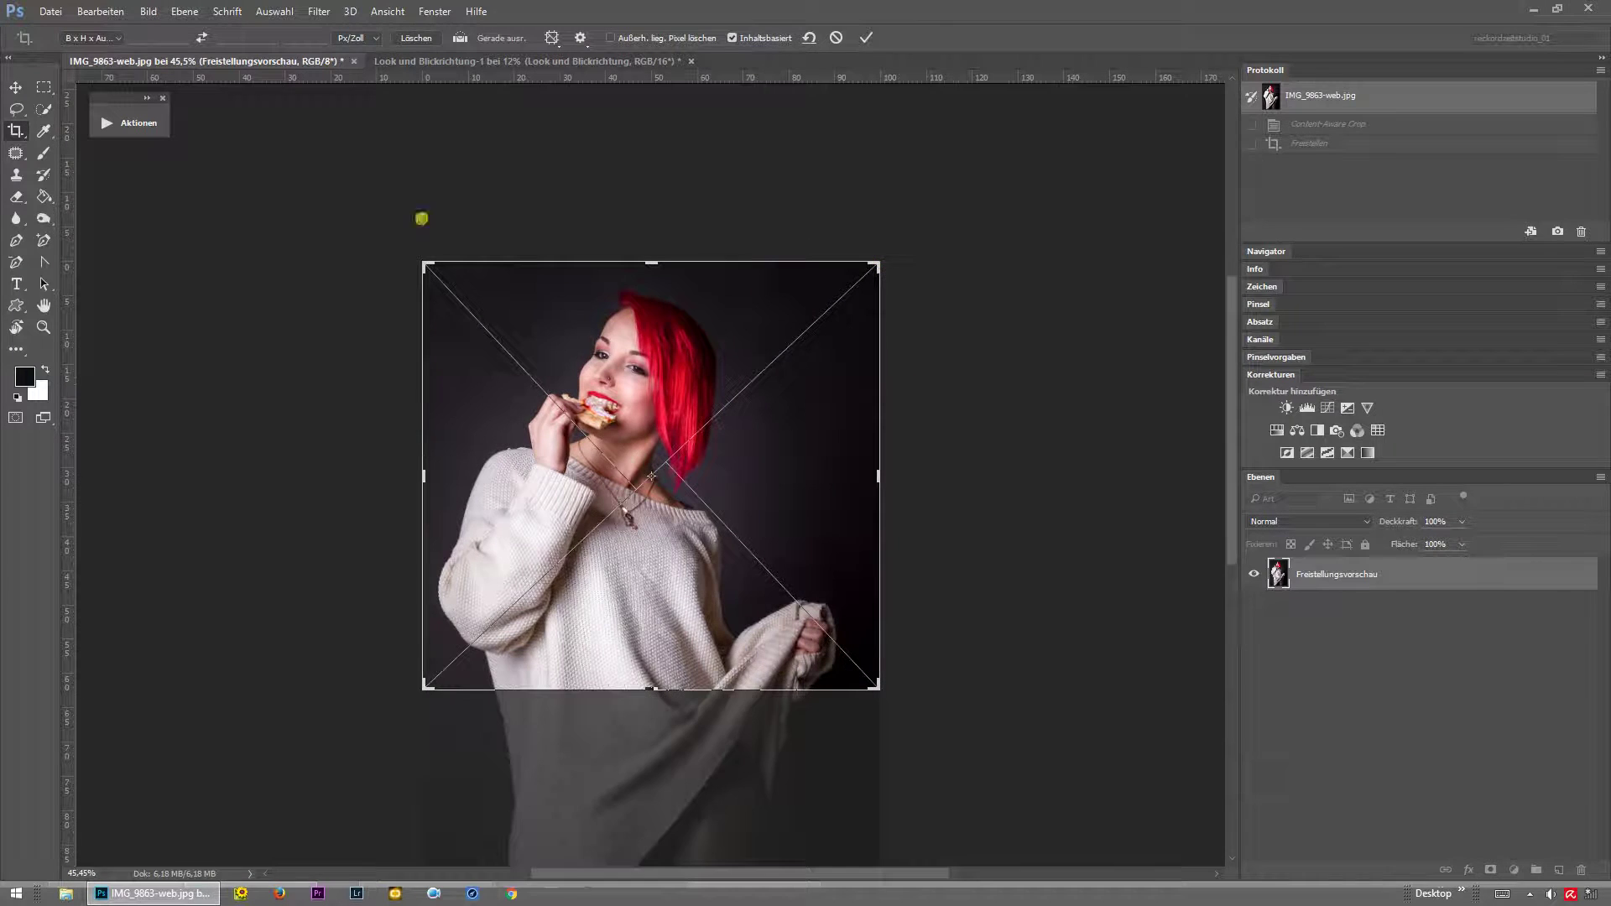
# Lock the crop to 'Originale Proportion', shrink then restore it to the full portrait, and list presets again.
pyautogui.click(97, 41)
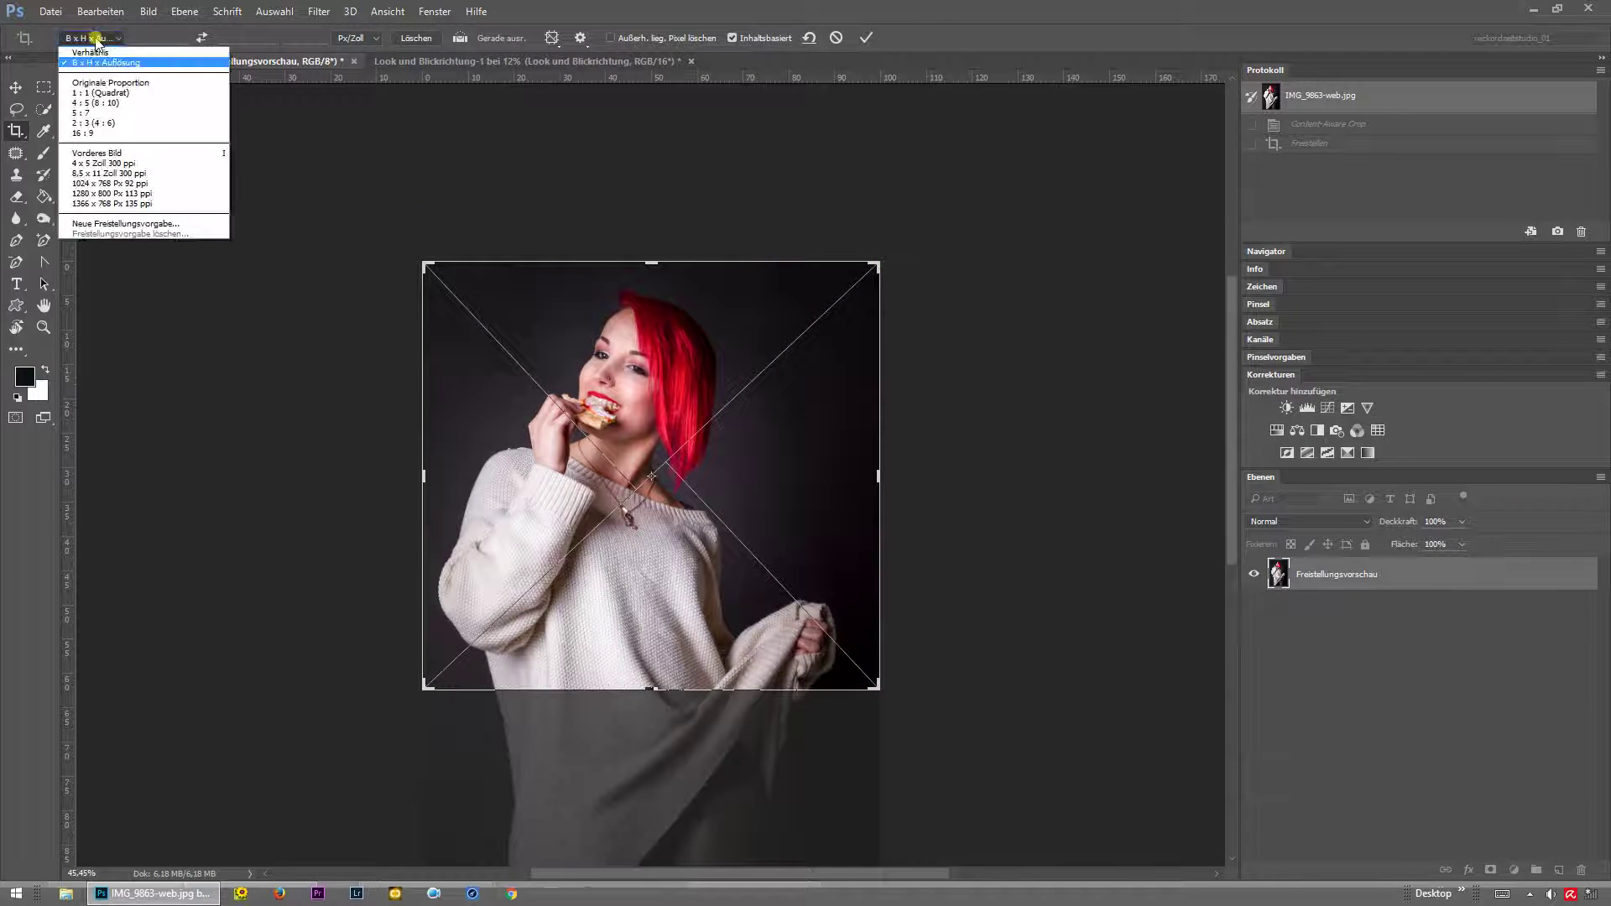
pyautogui.click(101, 82)
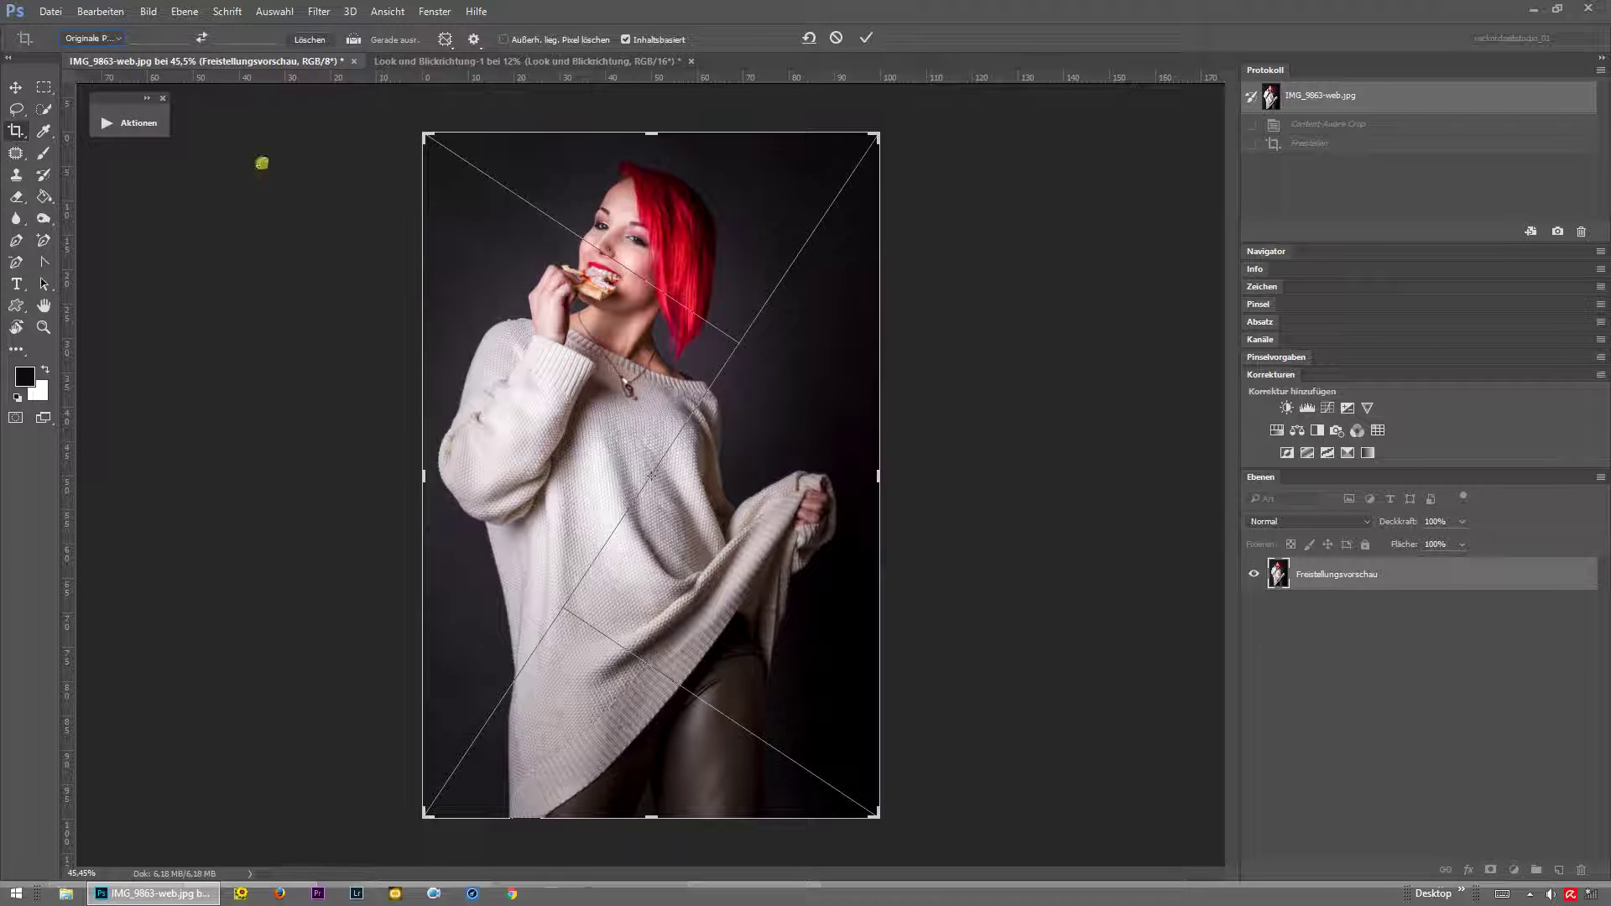
pyautogui.moveTo(877, 819); pyautogui.dragTo(872, 651)
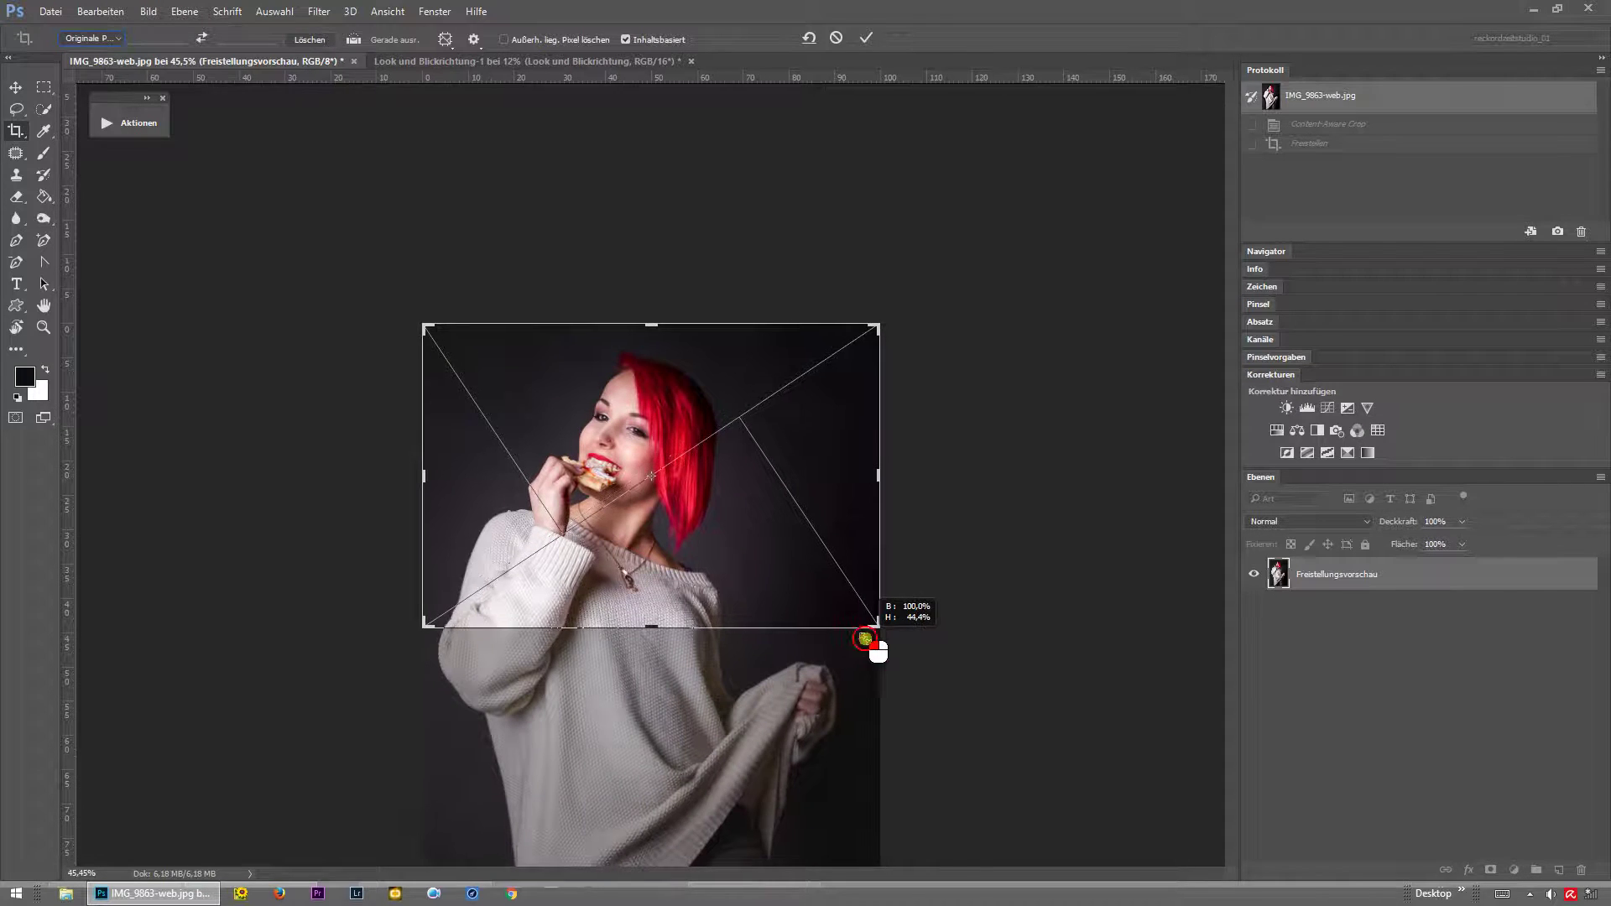
pyautogui.moveTo(873, 651); pyautogui.dragTo(883, 836)
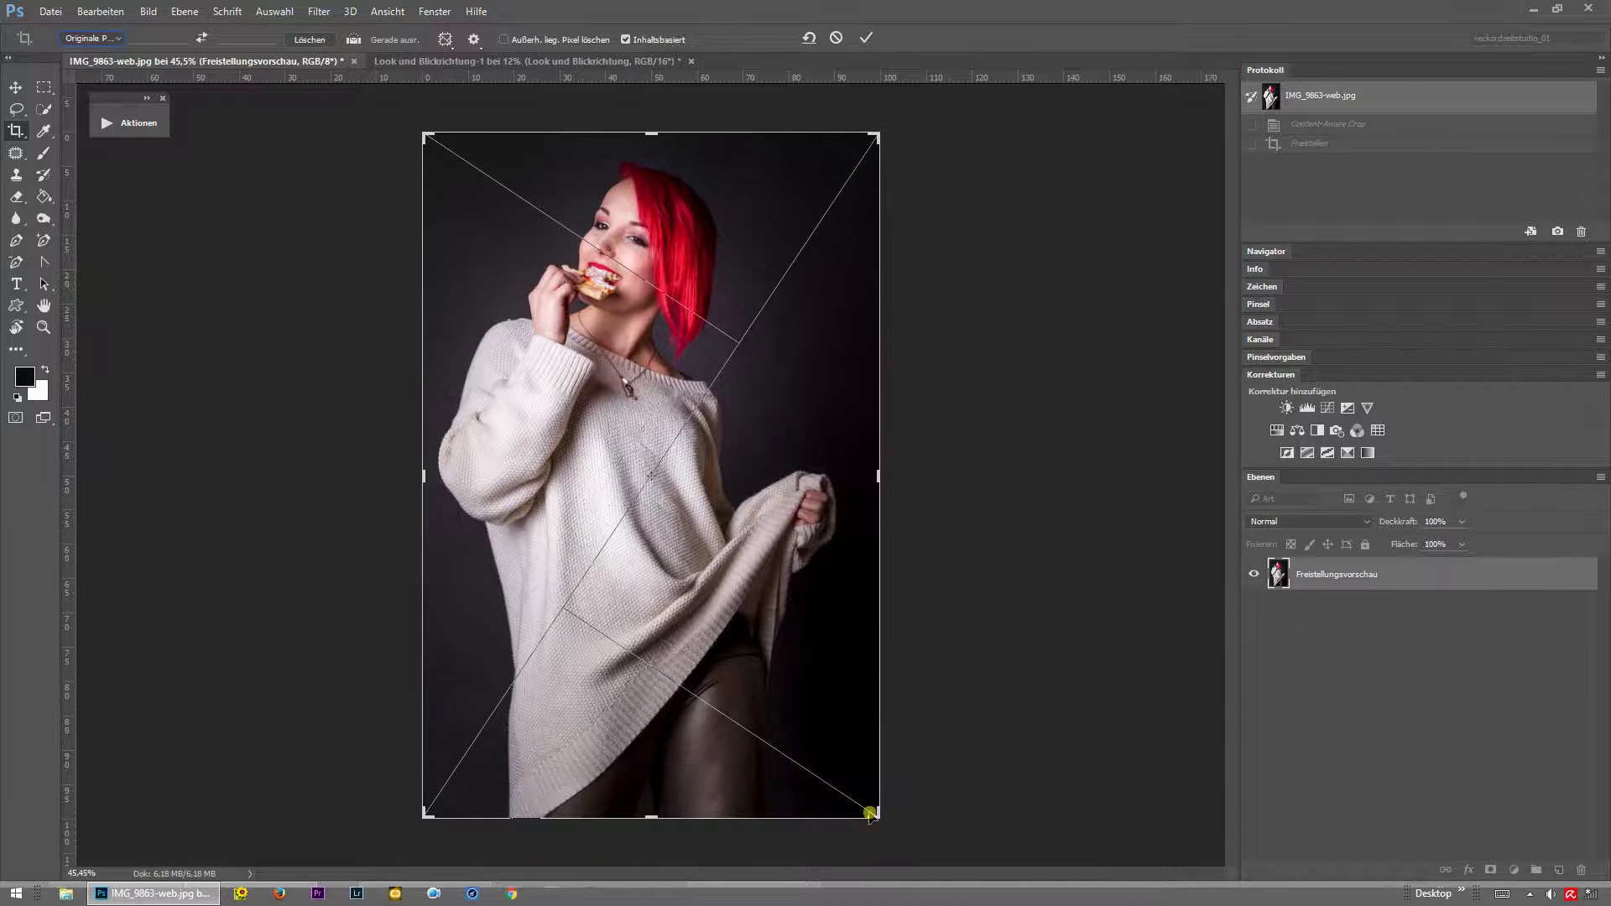
pyautogui.click(99, 38)
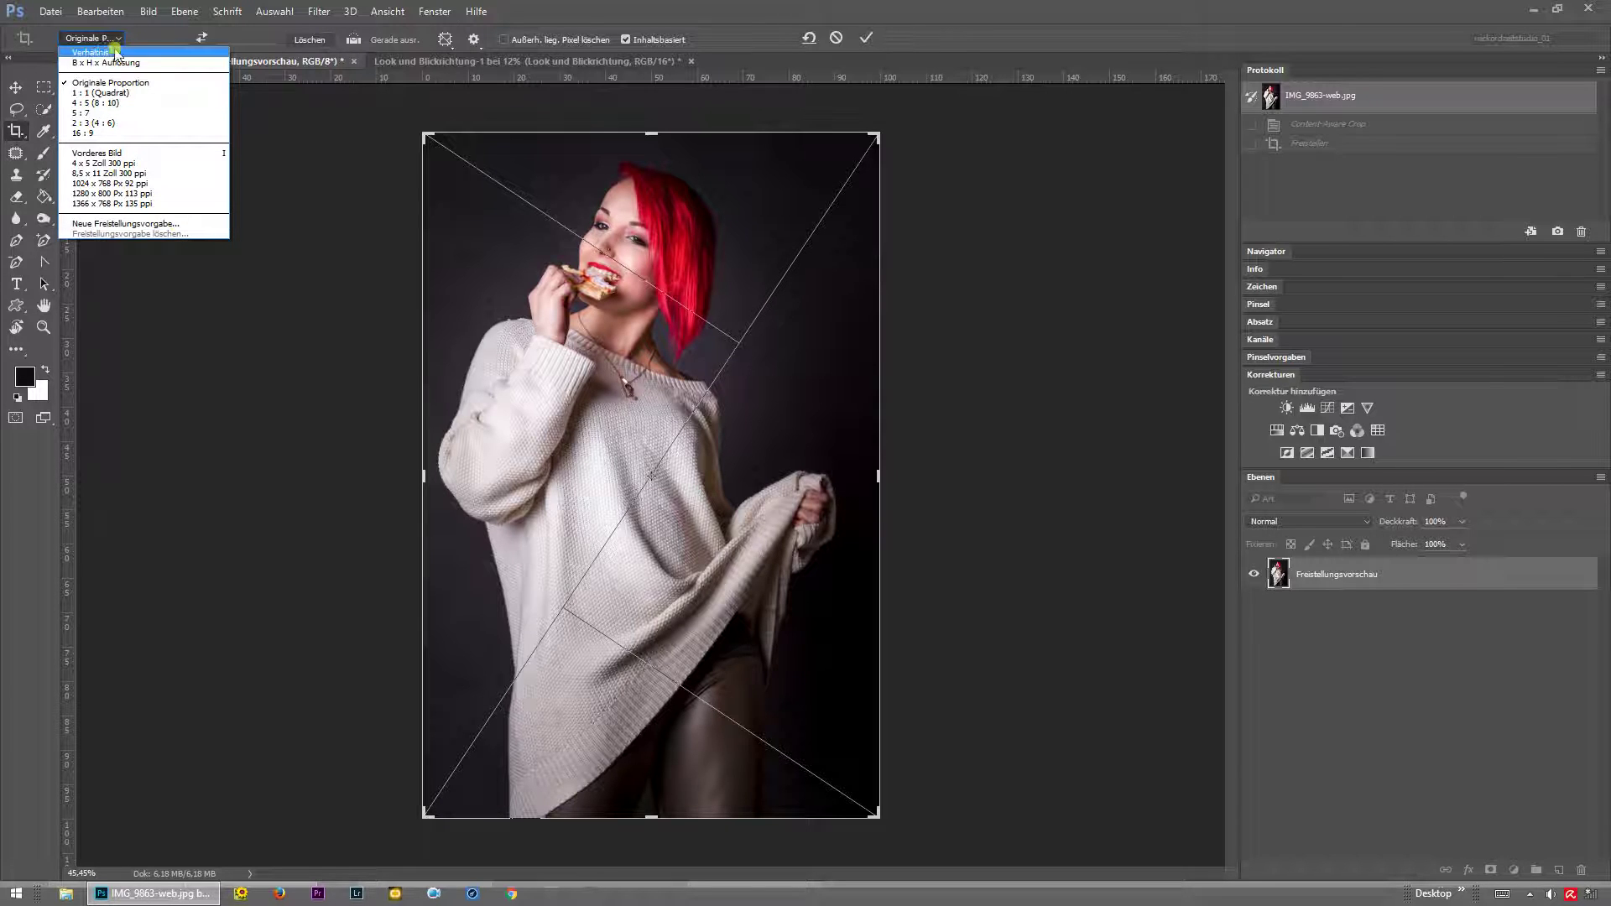
# Switch back to the free 'Verhältnis' ratio, shrink from the top-right corner, then reset the crop.
pyautogui.click(91, 39)
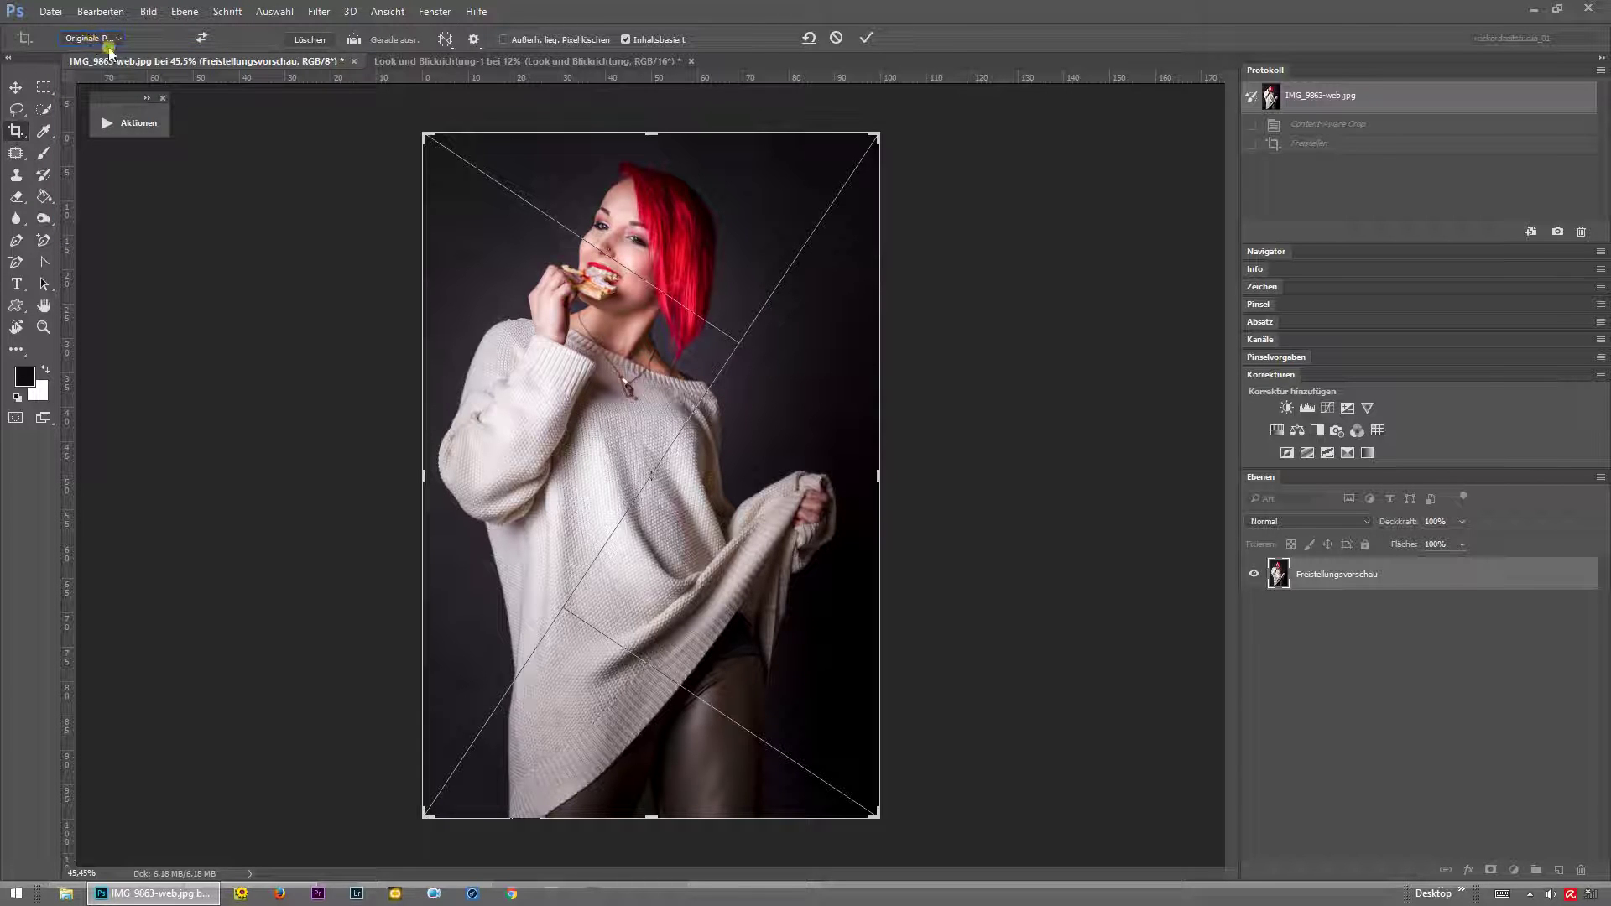
pyautogui.click(92, 39)
pyautogui.click(100, 52)
pyautogui.moveTo(879, 136); pyautogui.dragTo(805, 204)
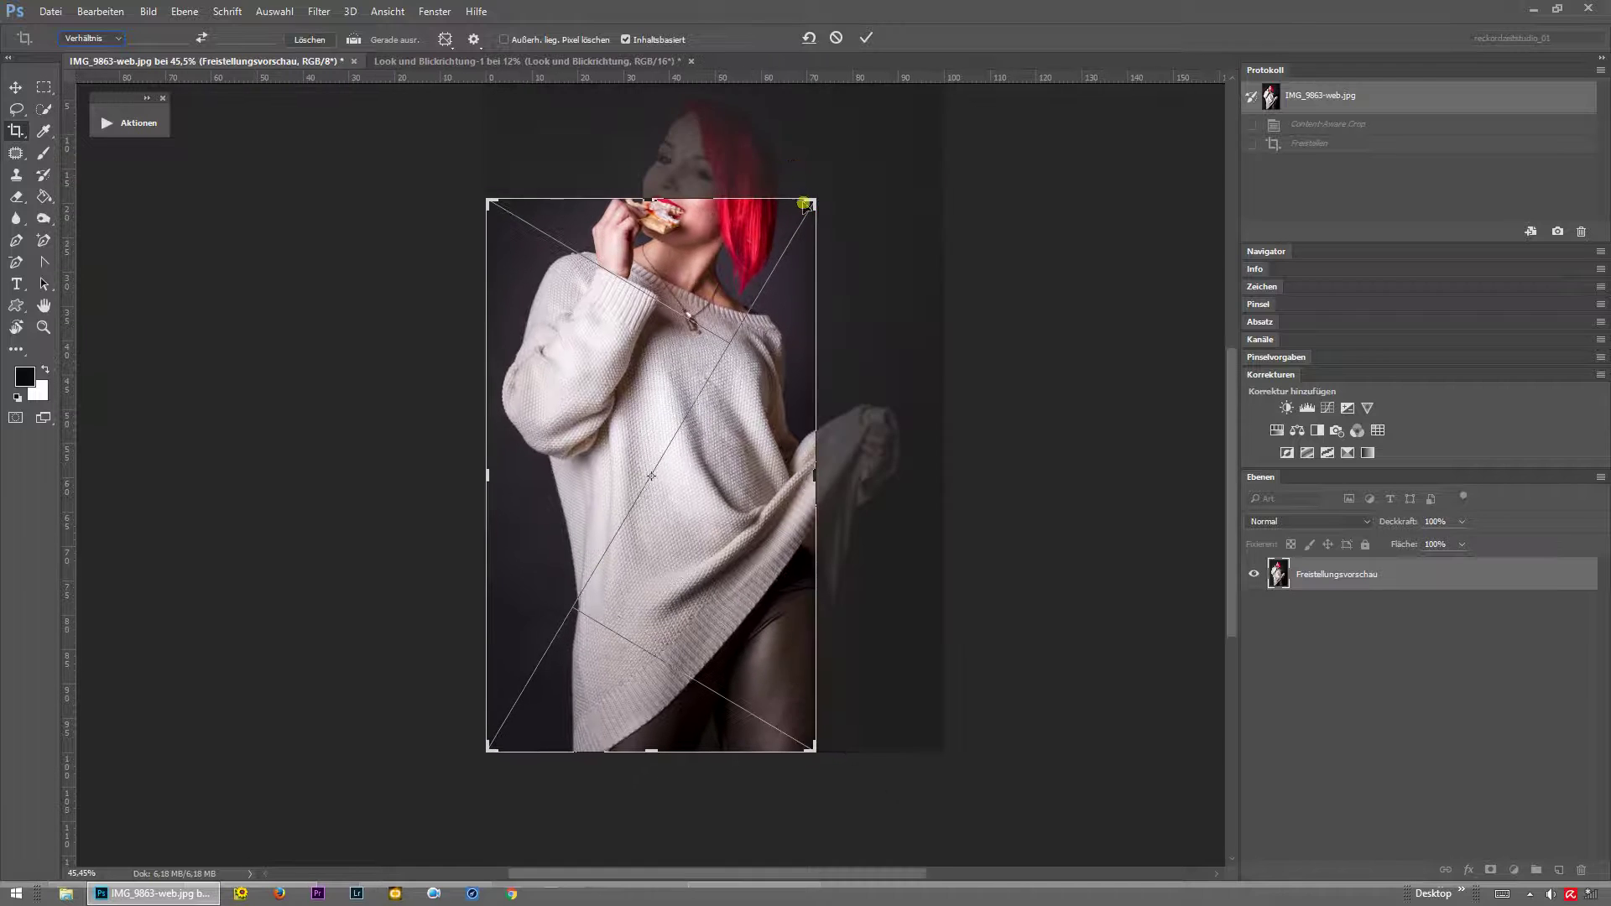
pyautogui.click(808, 38)
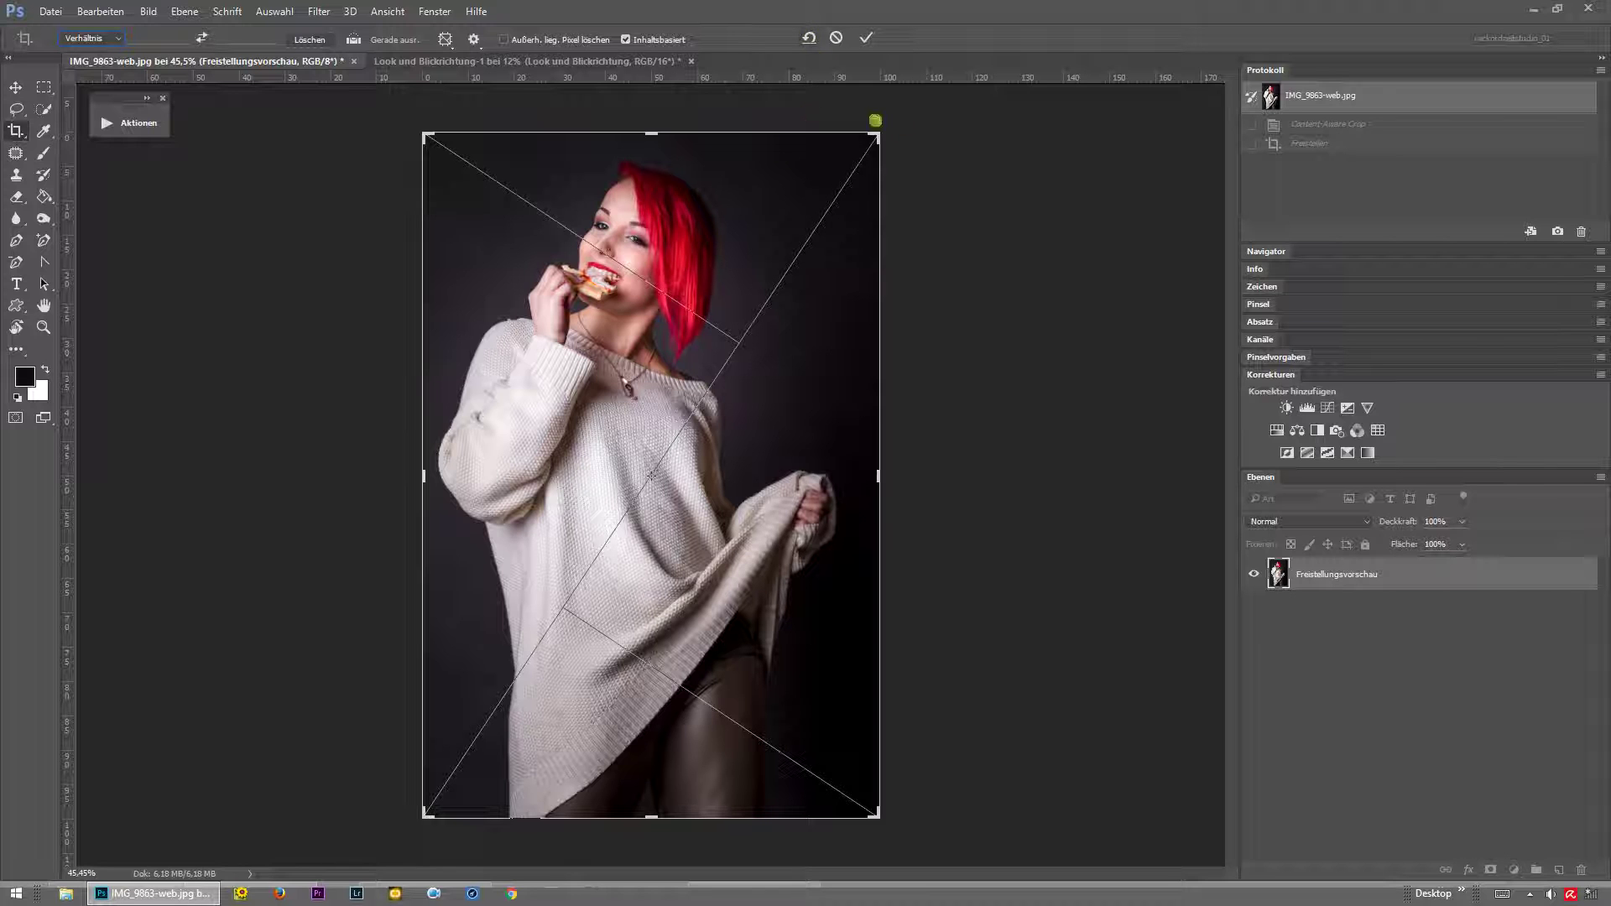
# Shrink the frame, shift the photo to frame her head and torso, then cancel the crop.
pyautogui.moveTo(879, 134); pyautogui.dragTo(821, 191)
pyautogui.moveTo(675, 421)
pyautogui.mouseDown()
pyautogui.moveTo(649, 450)
pyautogui.moveTo(647, 330)
pyautogui.moveTo(672, 329)
pyautogui.mouseUp()
pyautogui.moveTo(695, 457); pyautogui.dragTo(678, 446)
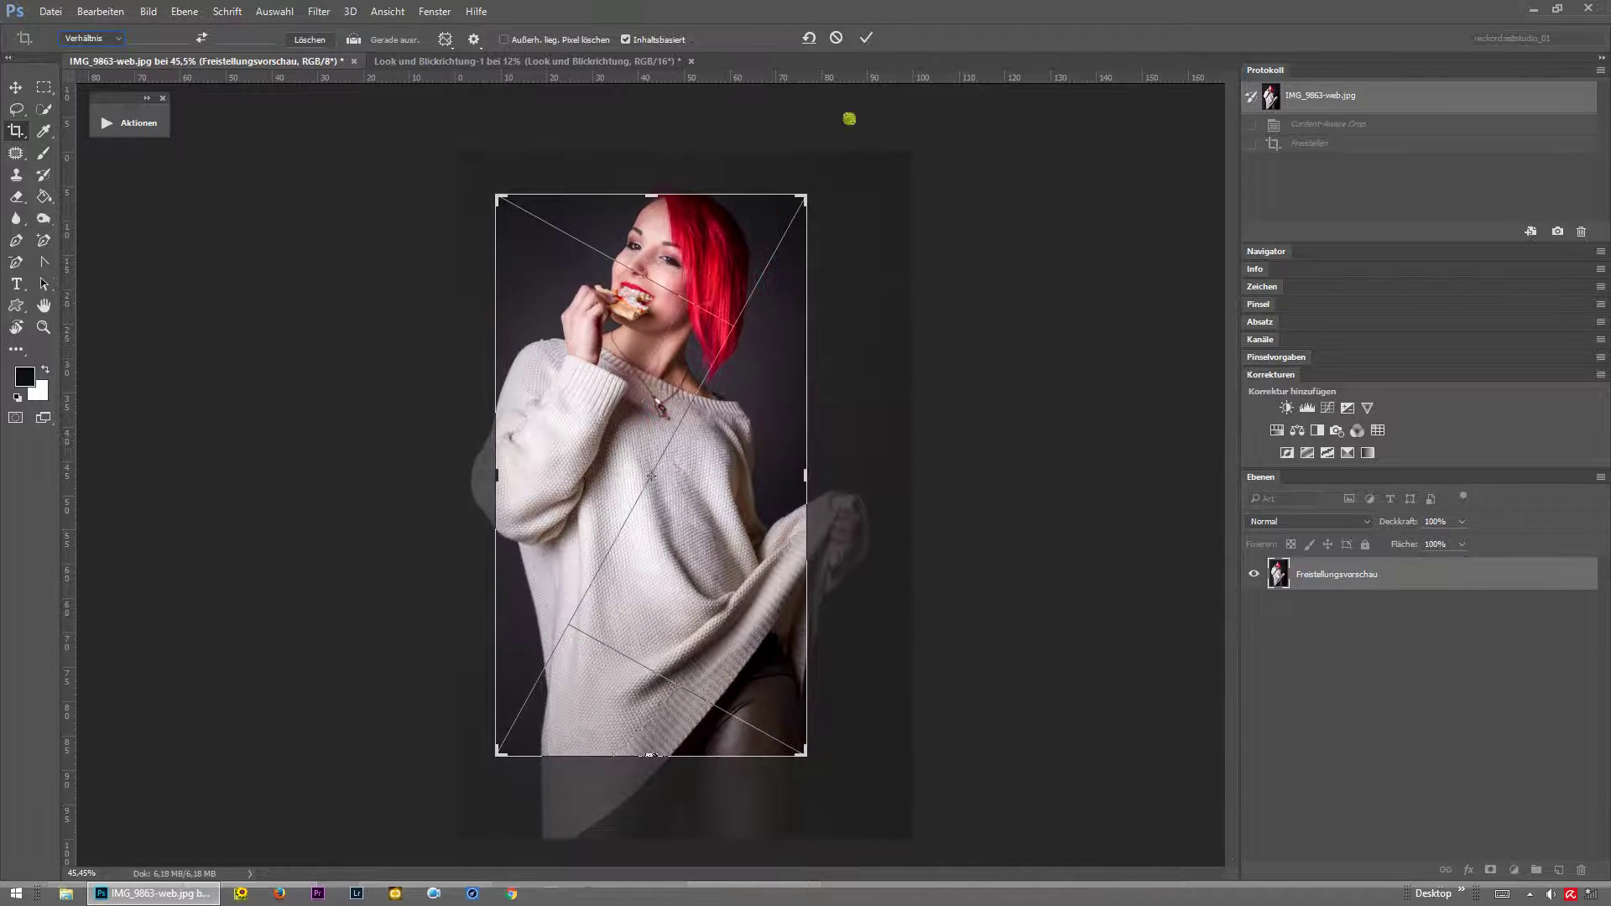
pyautogui.click(833, 38)
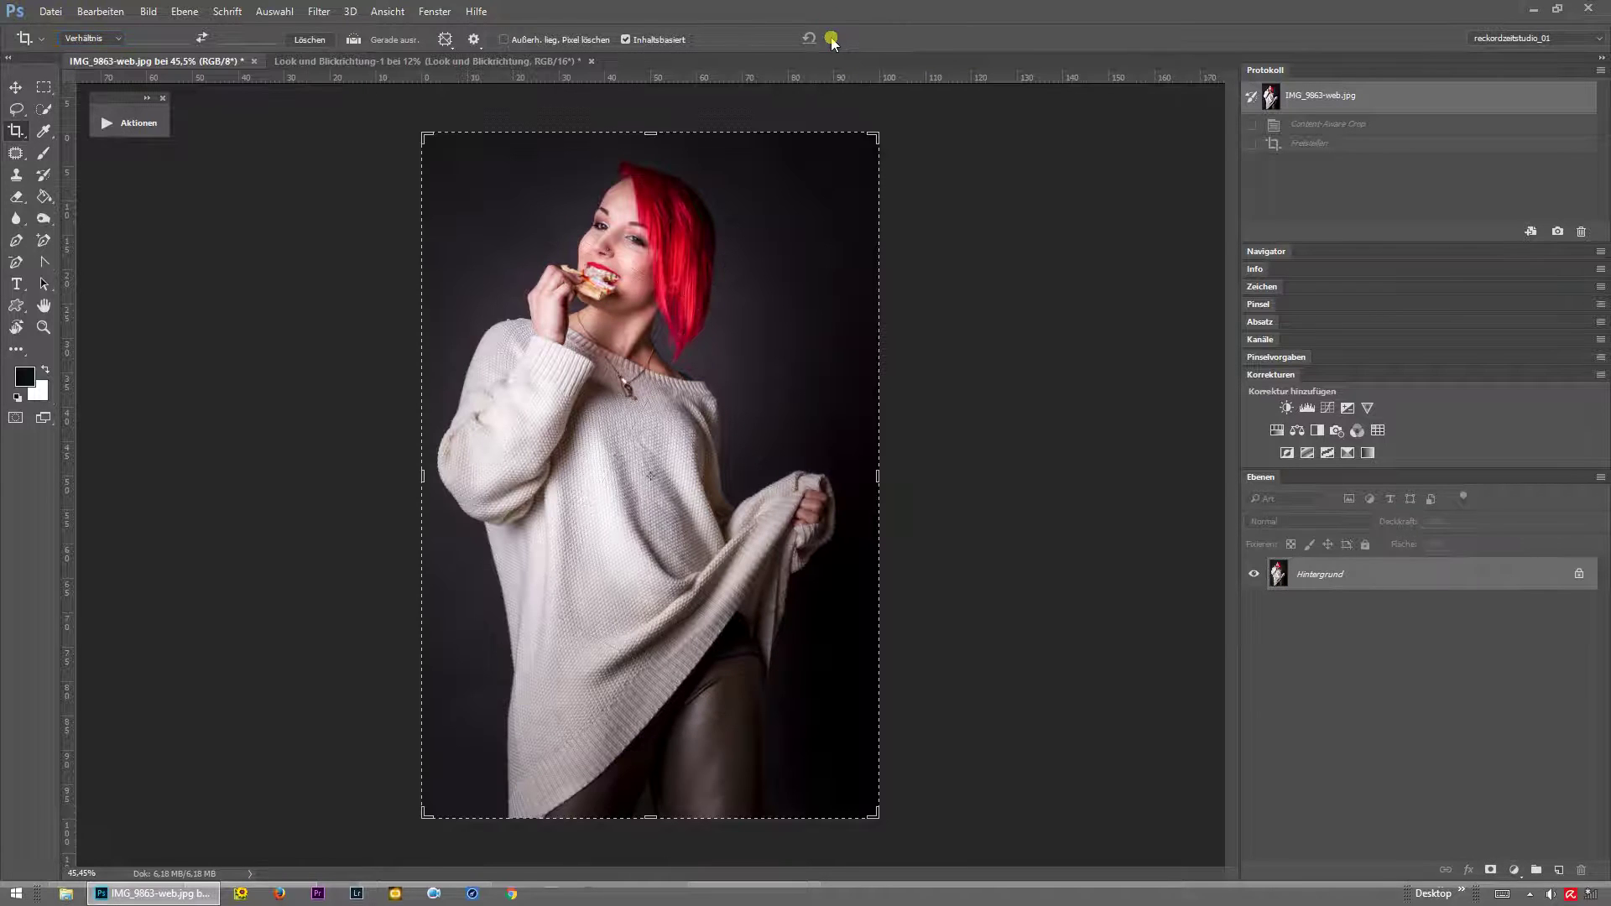
# Crop the portrait to a narrow vertical strip from the right edge and commit it.
pyautogui.click(423, 133)
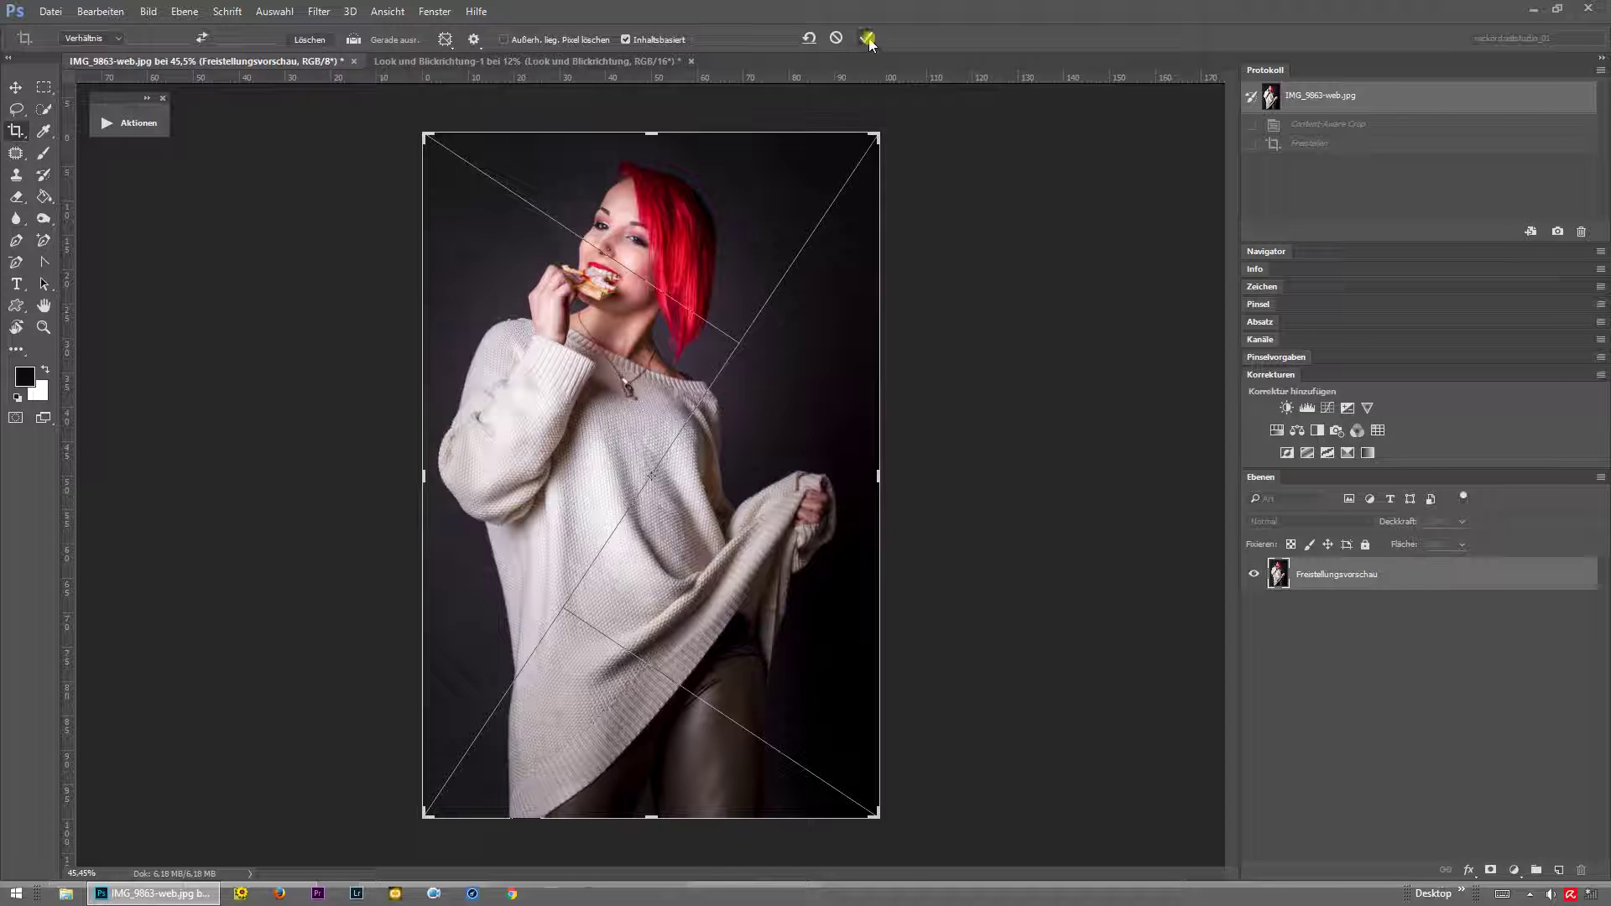
pyautogui.moveTo(877, 472)
pyautogui.mouseDown()
pyautogui.moveTo(753, 350)
pyautogui.moveTo(613, 445)
pyautogui.moveTo(646, 444)
pyautogui.mouseUp()
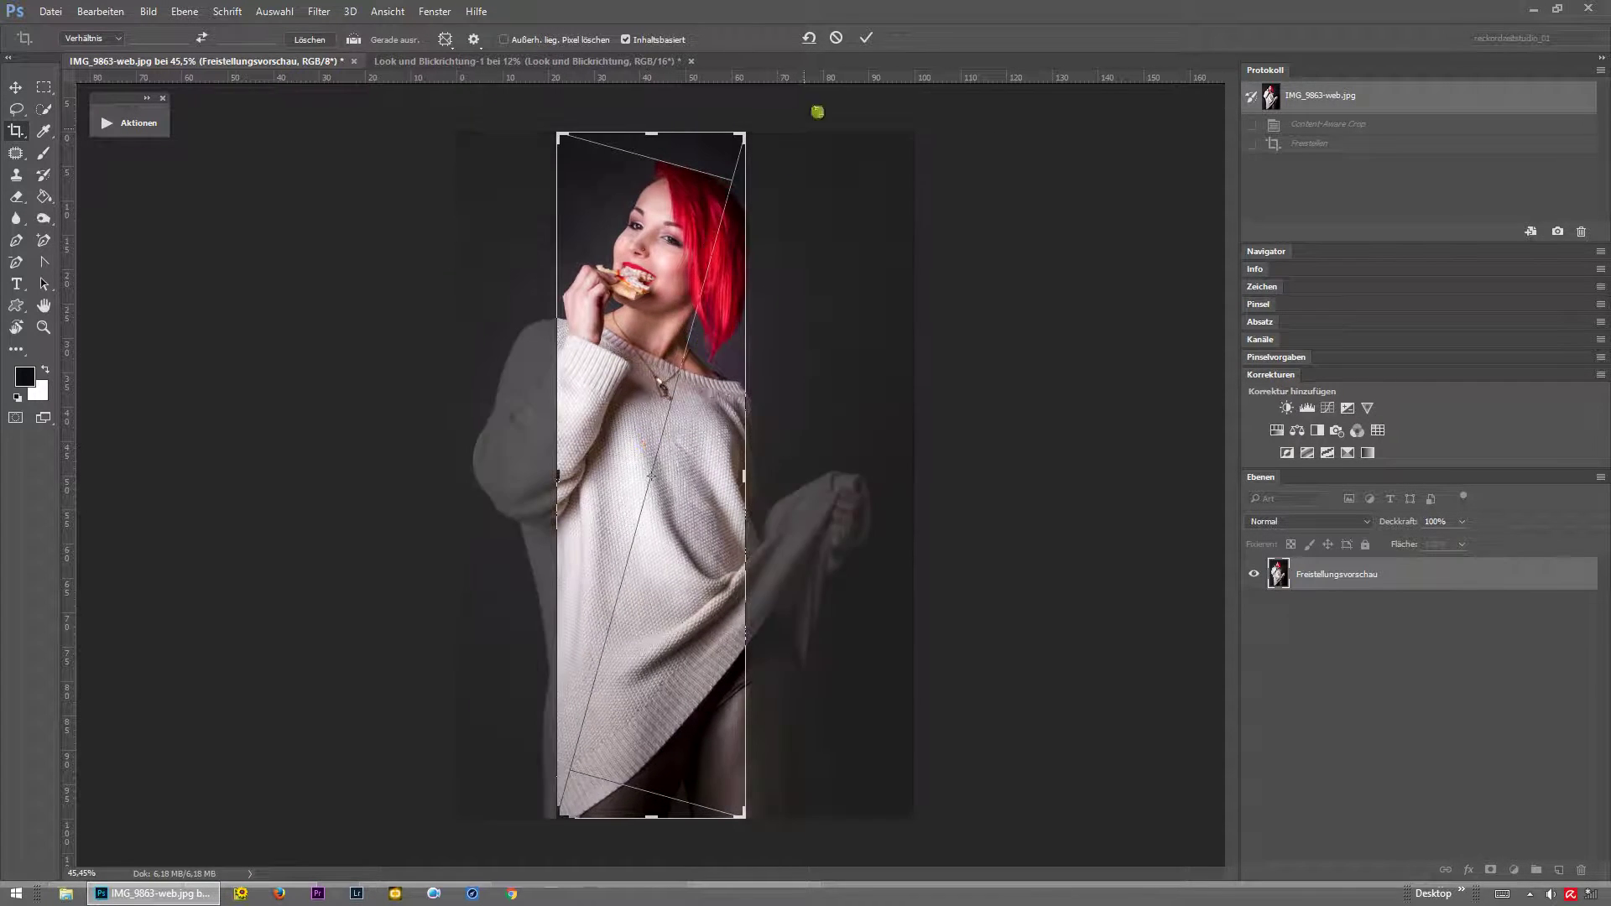
pyautogui.click(867, 39)
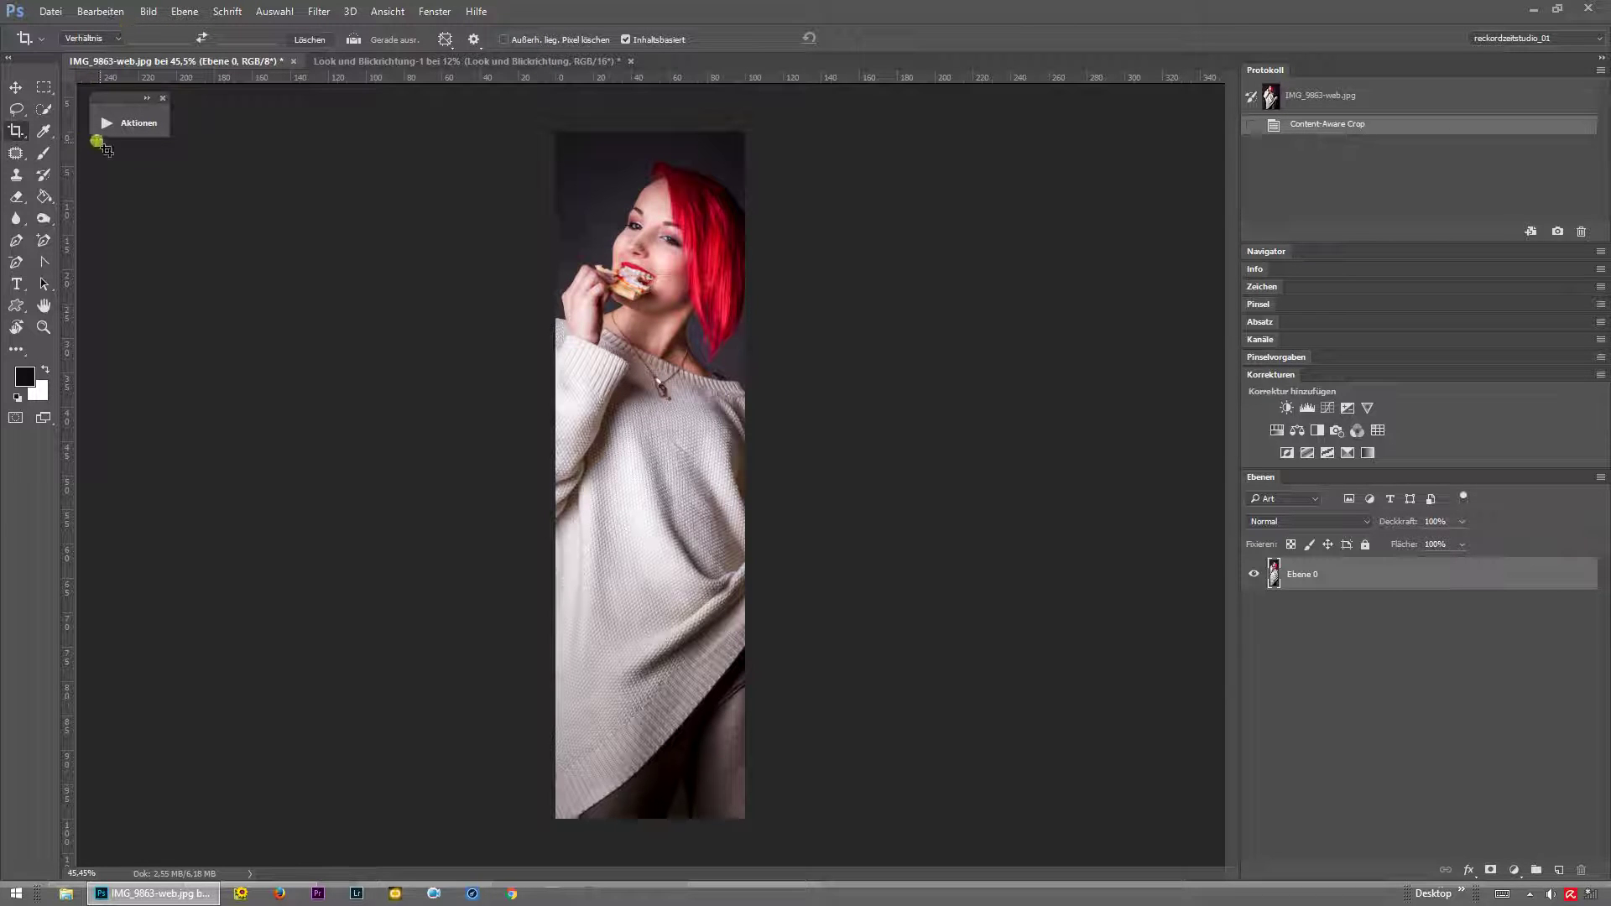
# Start a new crop and widen it evenly on both sides with Alt-drag.
pyautogui.click(16, 131)
pyautogui.click(557, 137)
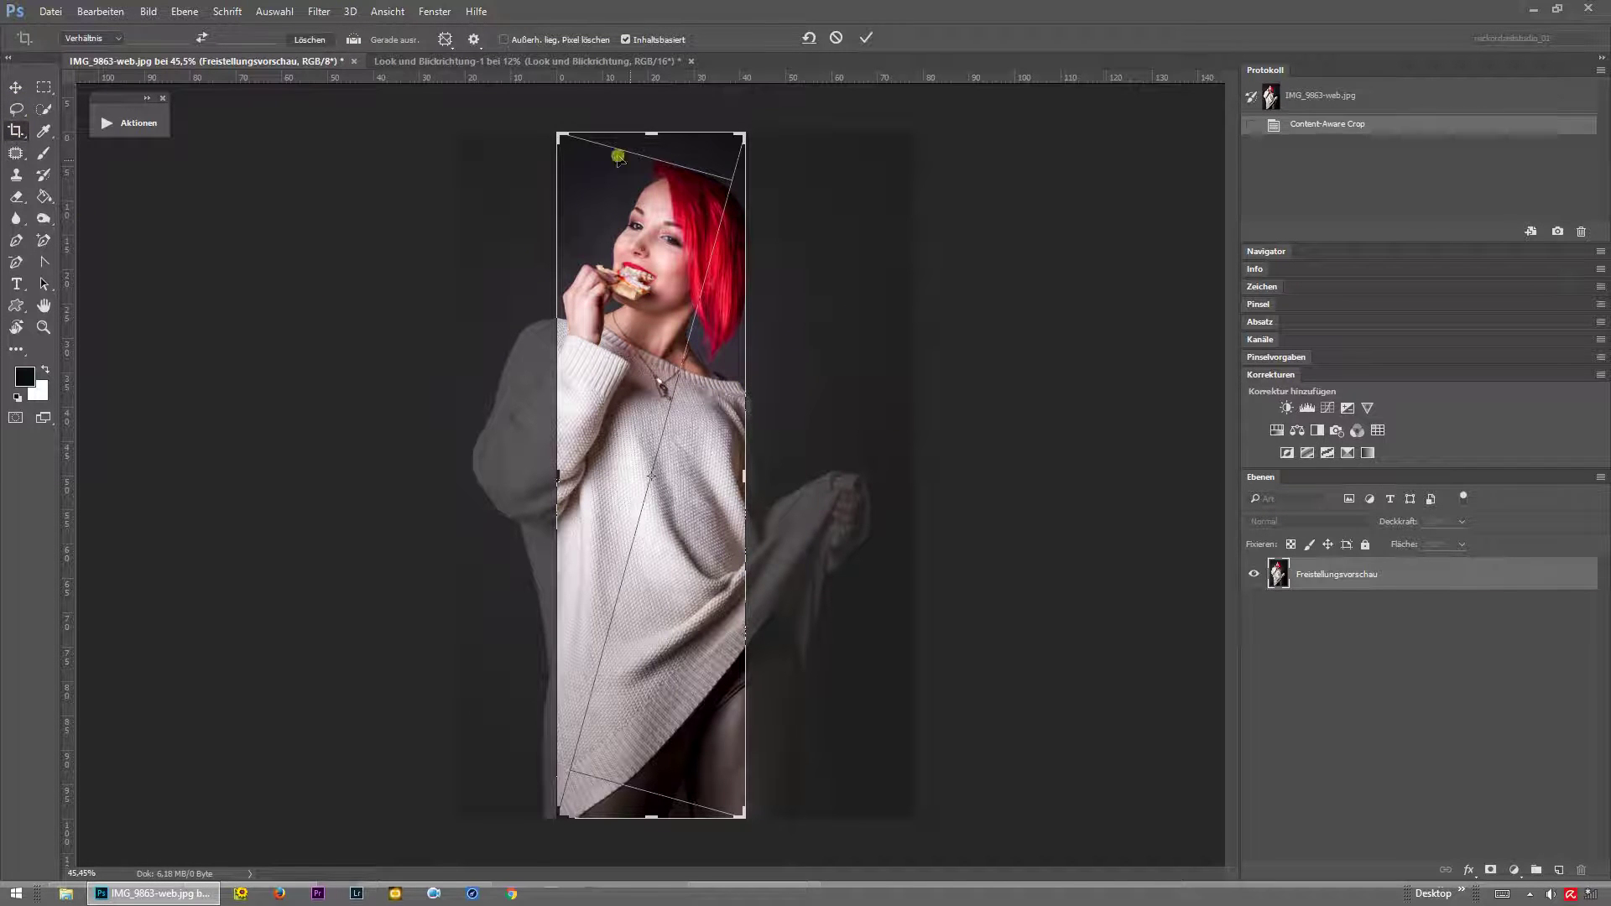
pyautogui.moveTo(746, 478); pyautogui.dragTo(769, 478)
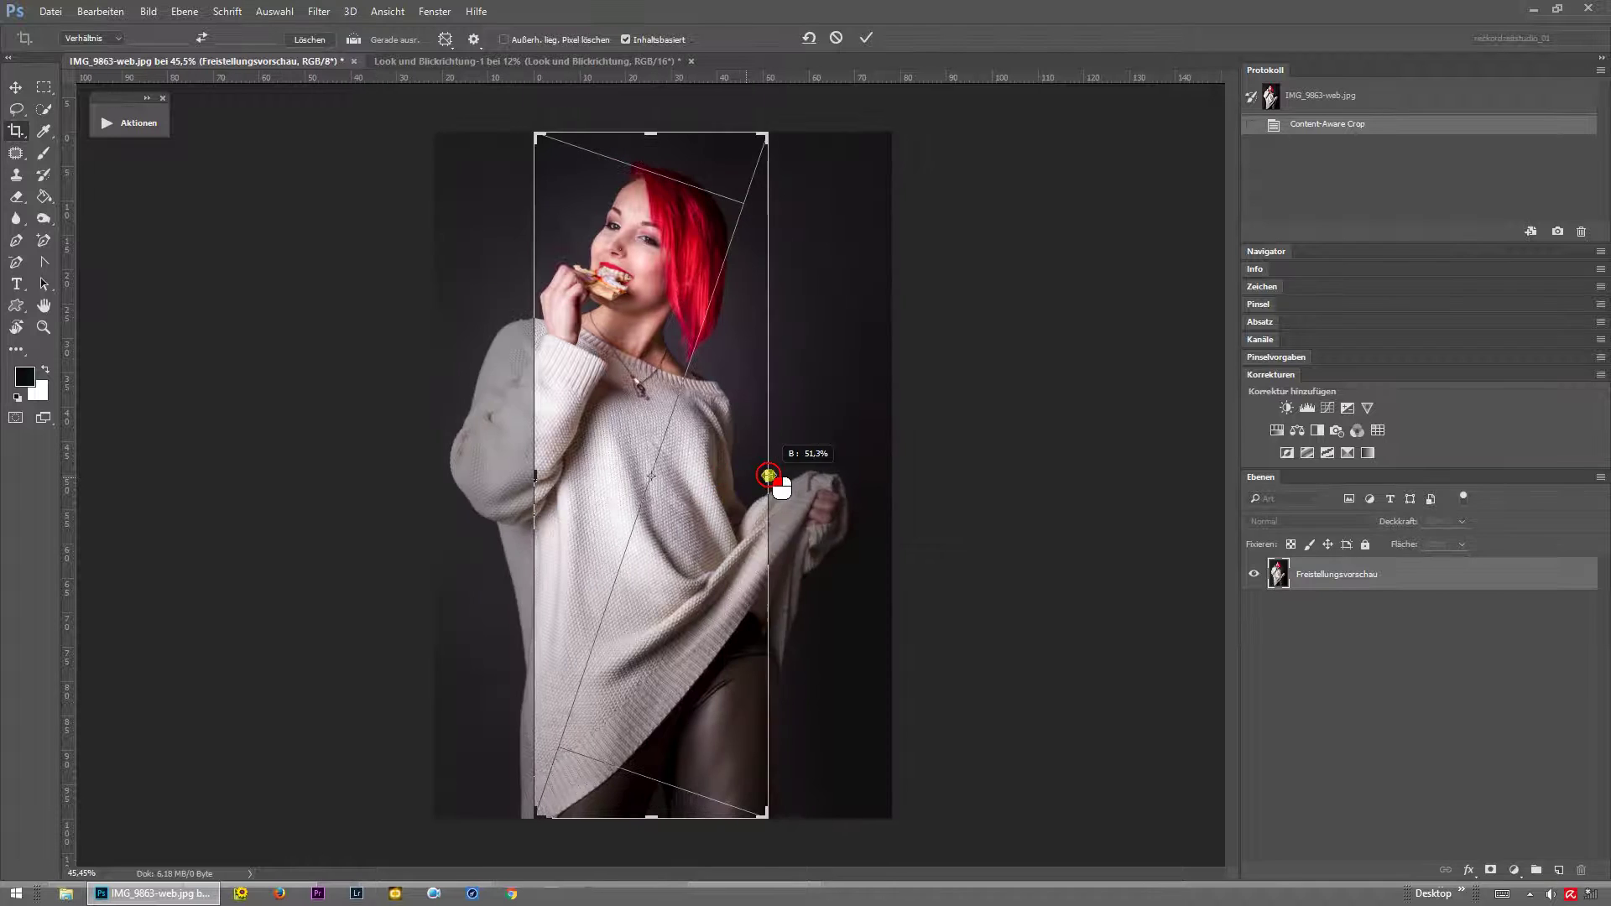
# Apply the widened crop with 'Außerh. lieg. Pixel löschen' enabled.
pyautogui.click(504, 39)
pyautogui.click(867, 38)
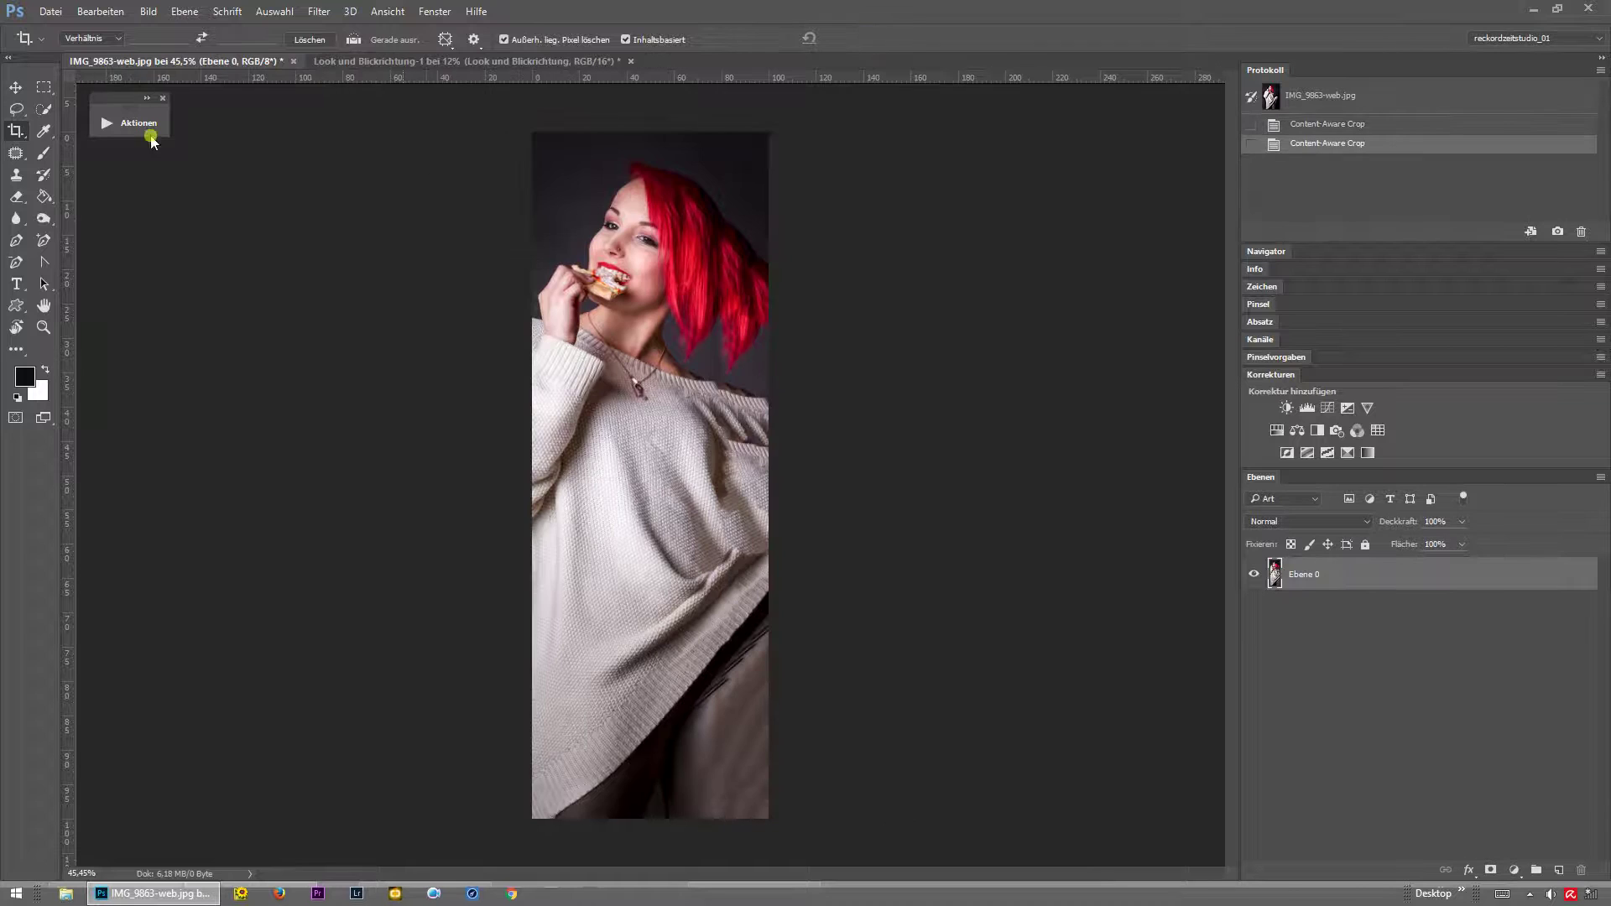
pyautogui.click(539, 137)
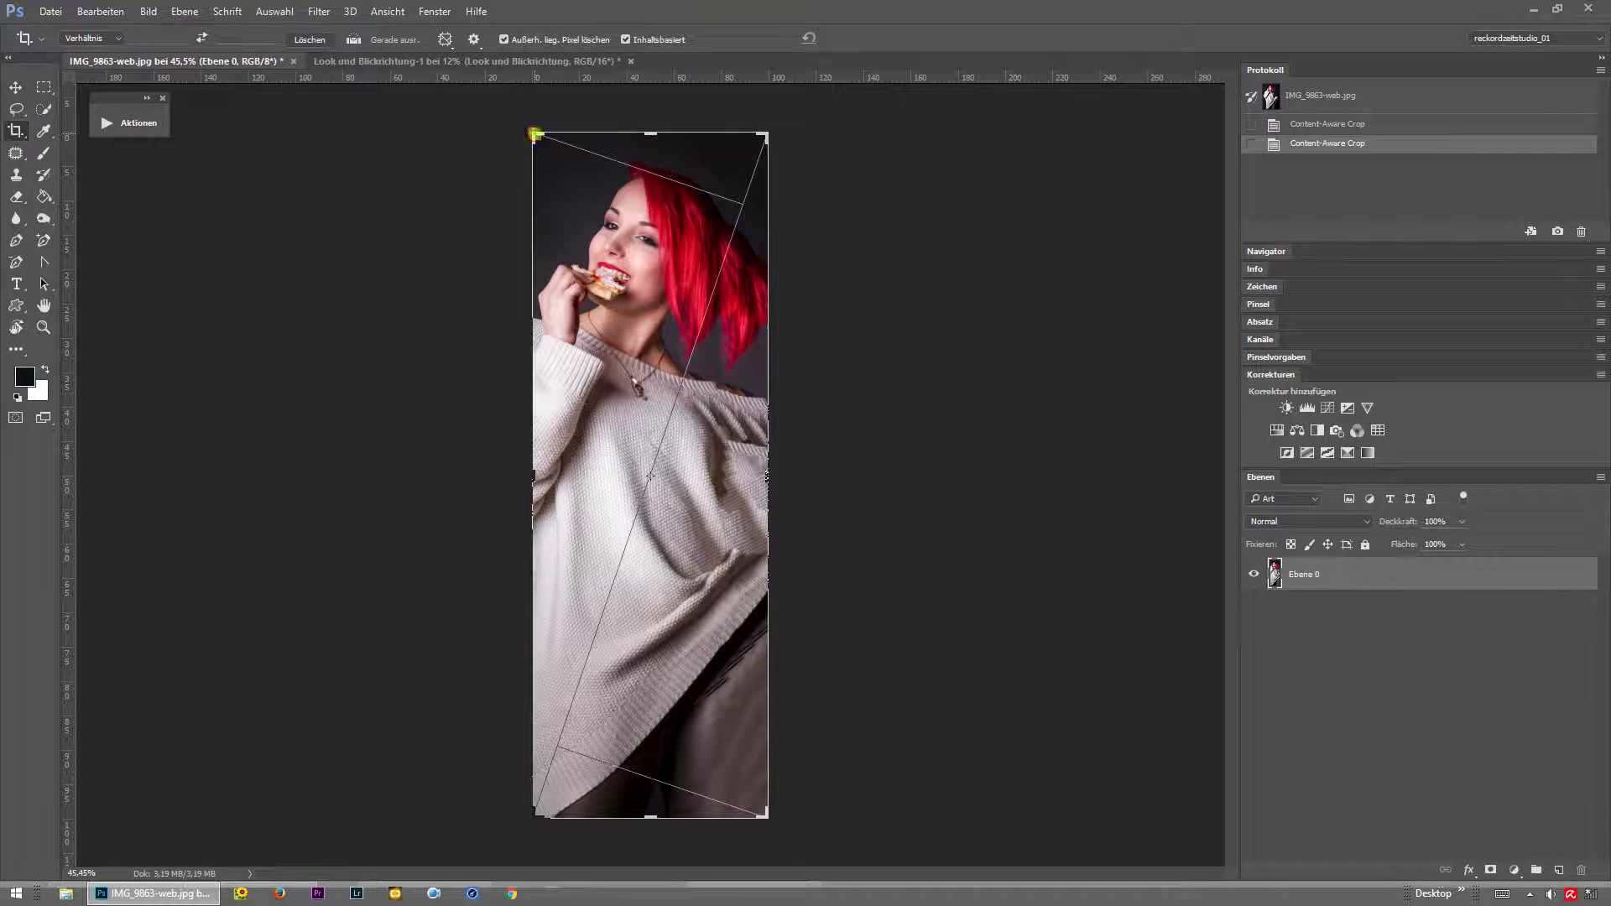
# Test extending the crop past the right edge, cancel, and revert to the original History snapshot.
pyautogui.moveTo(771, 486); pyautogui.dragTo(847, 509)
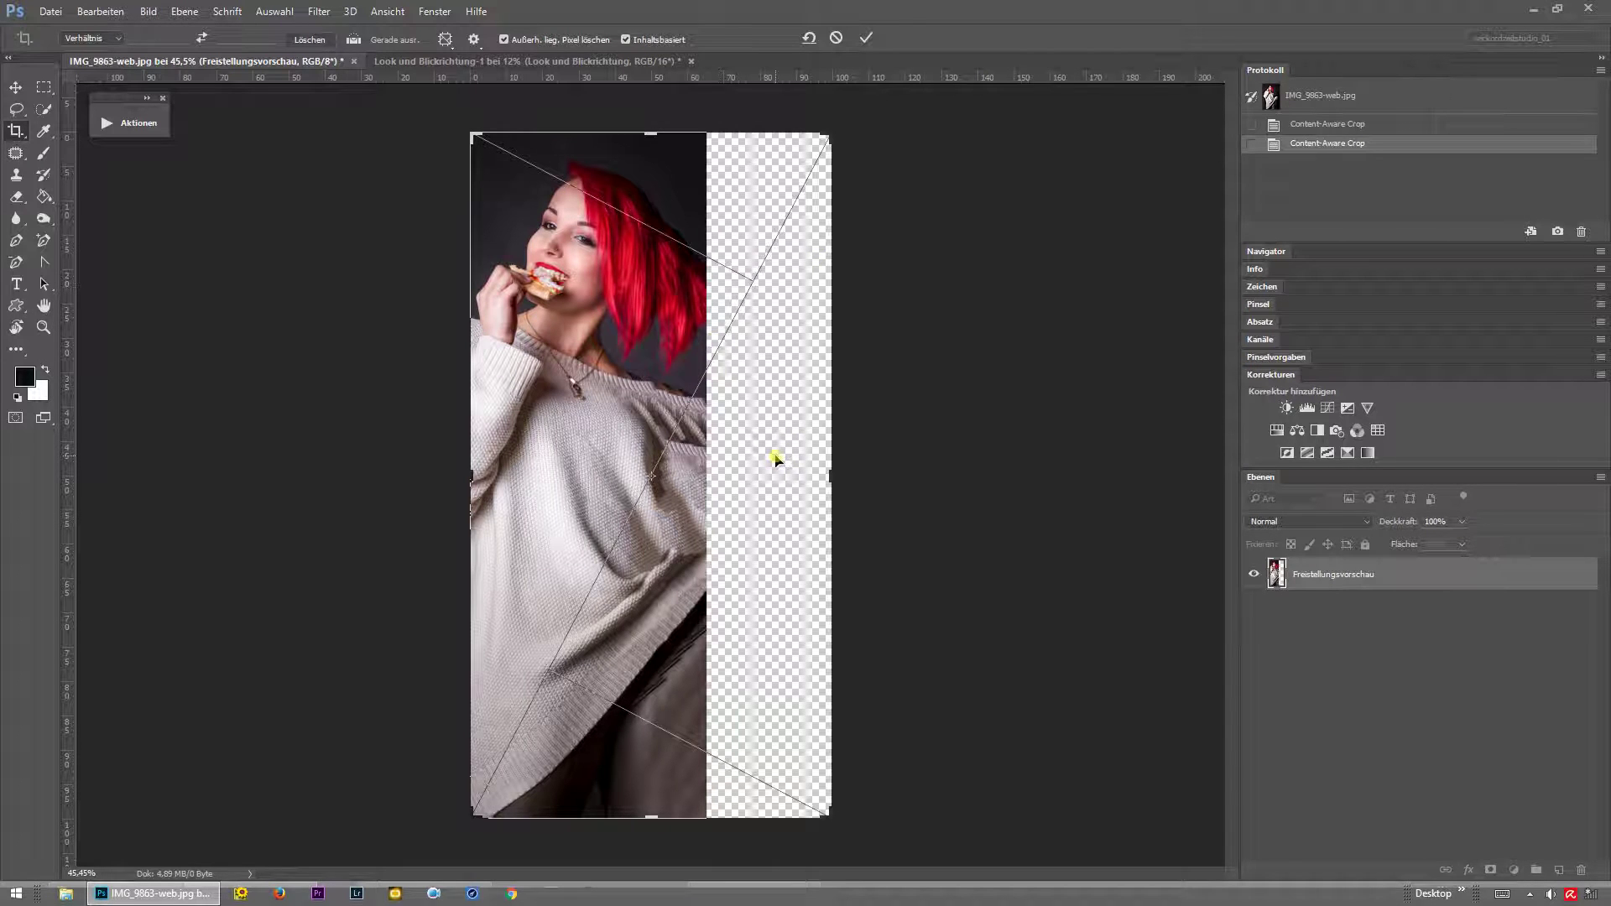
pyautogui.click(837, 38)
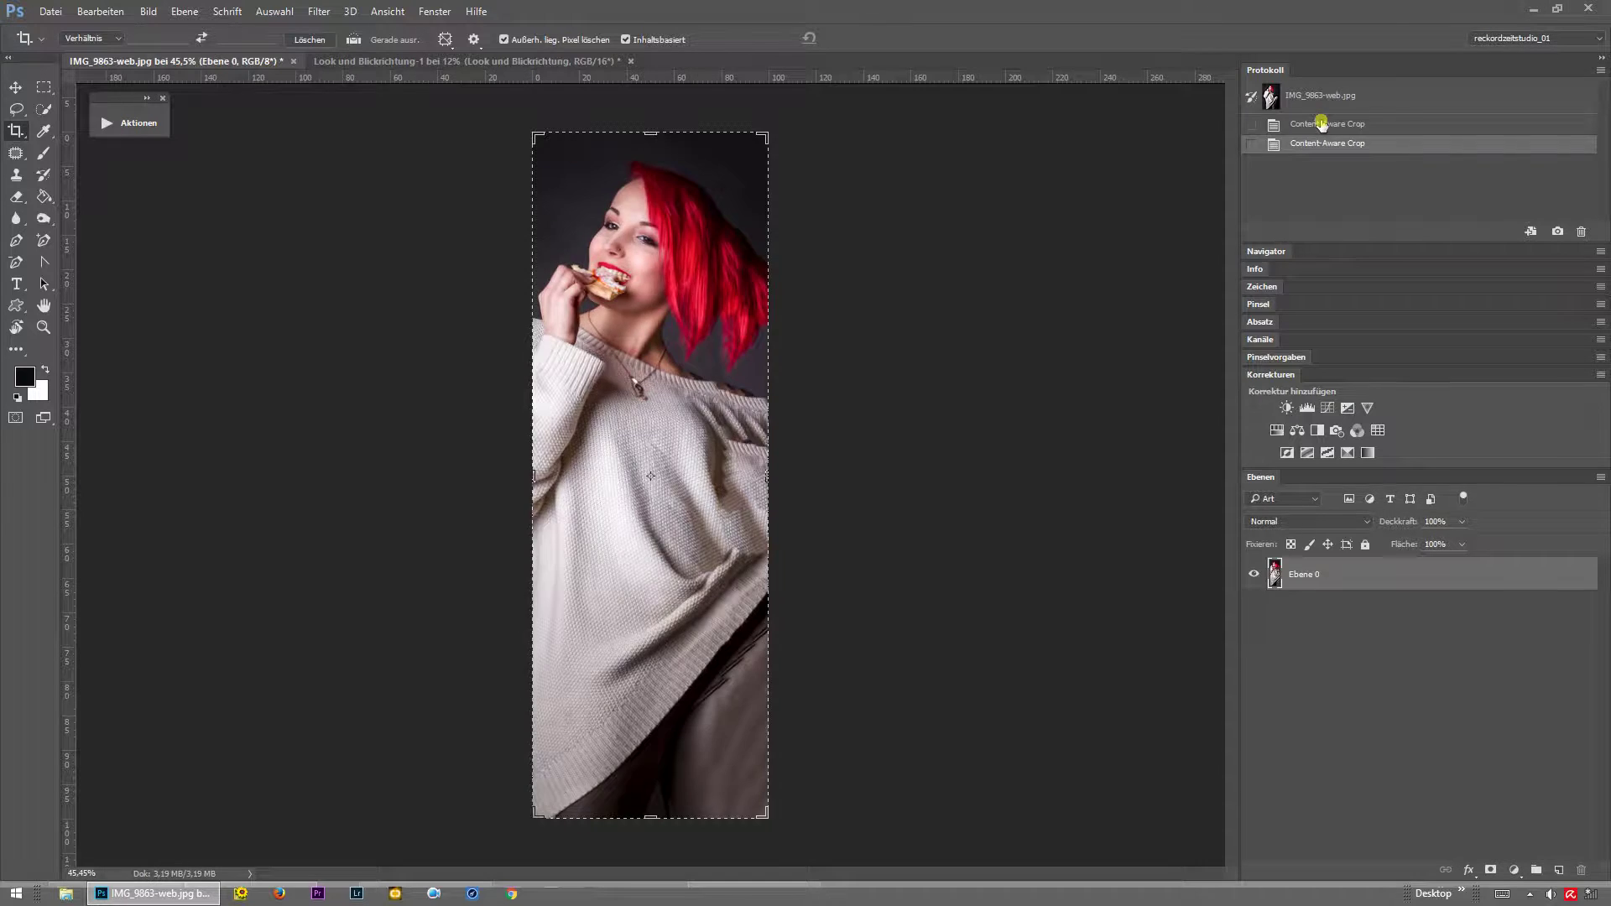
pyautogui.click(1322, 124)
pyautogui.click(1385, 96)
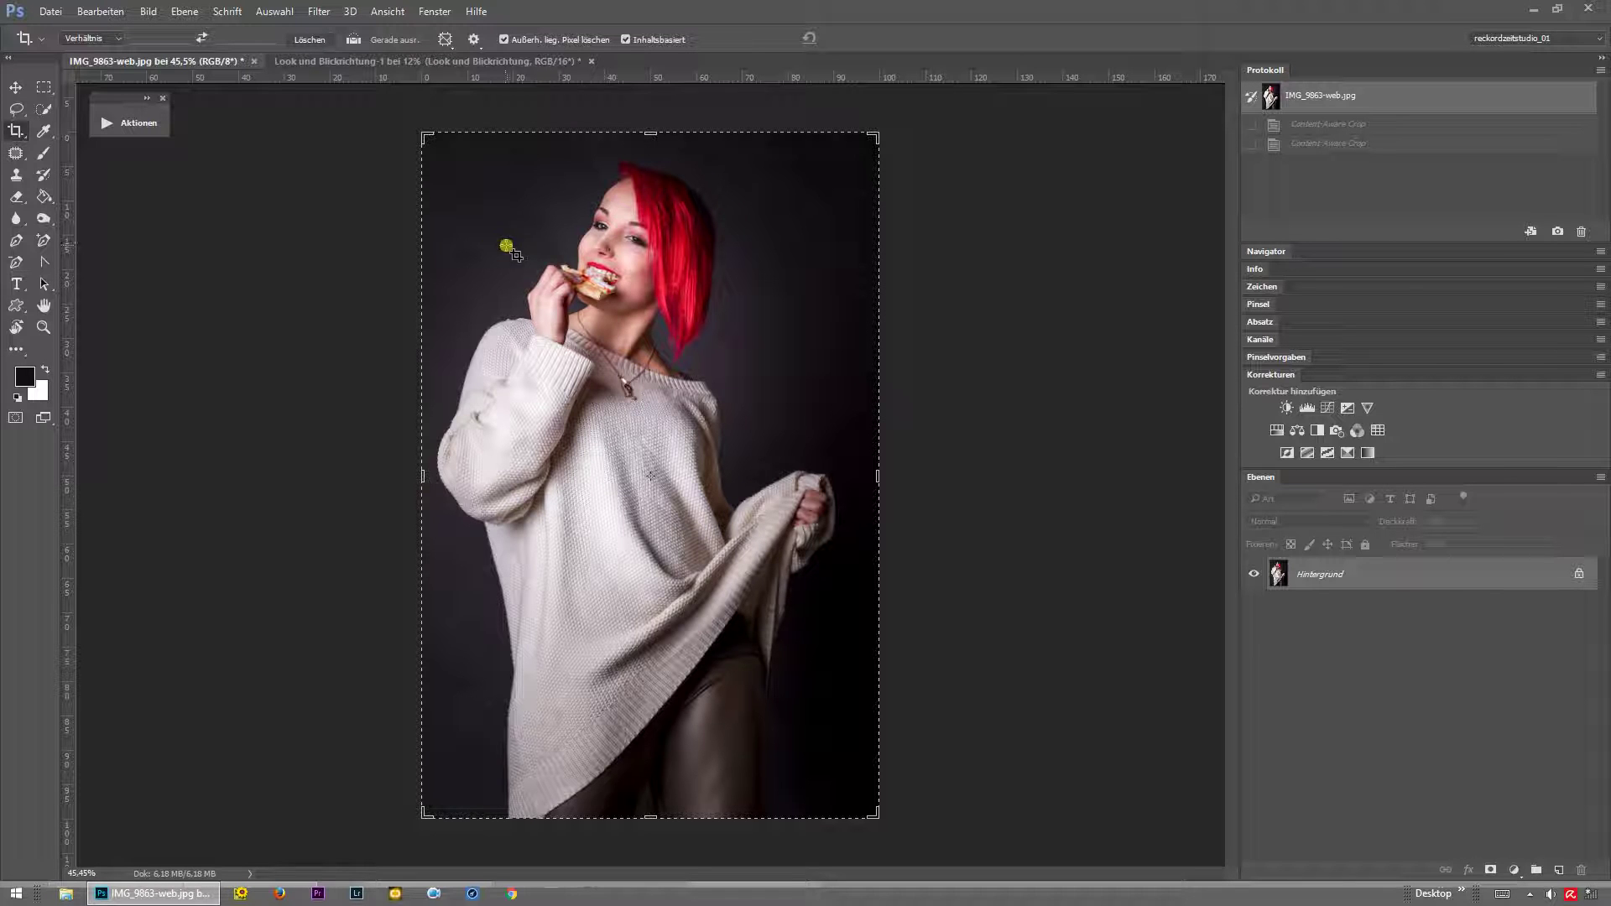
# Turn off pixel deletion, enable content-aware fill, and lock the crop to original proportions.
pyautogui.click(503, 40)
pyautogui.click(625, 40)
pyautogui.click(87, 47)
pyautogui.click(100, 90)
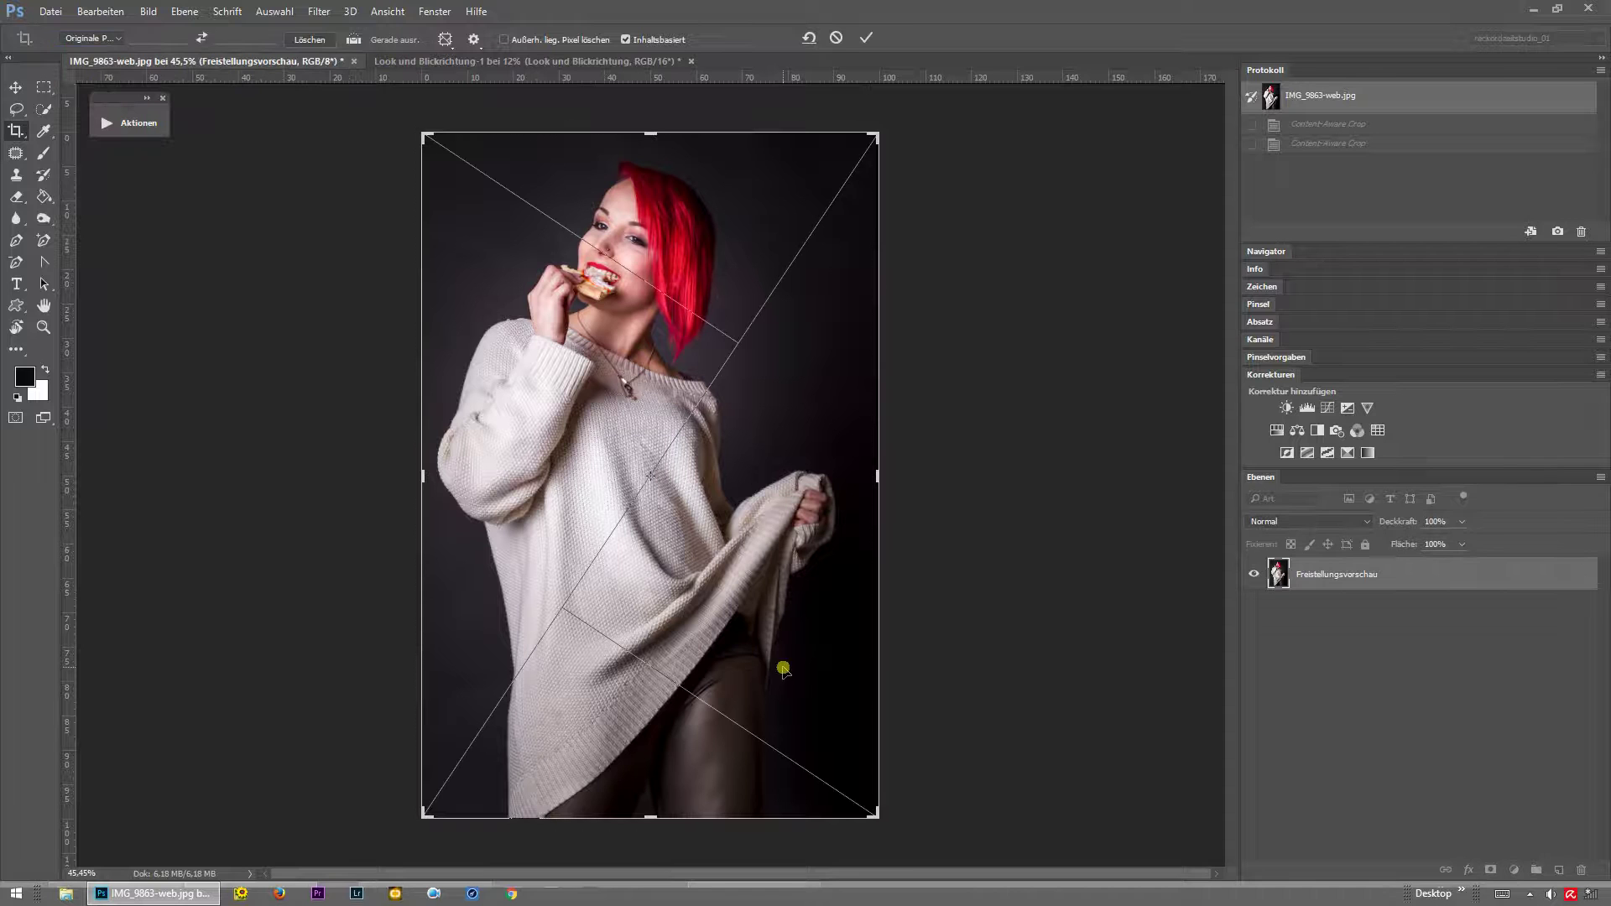
# Shrink the frame around her upper body and tilt the photo to about -10.4° behind it.
pyautogui.moveTo(876, 815); pyautogui.dragTo(912, 629)
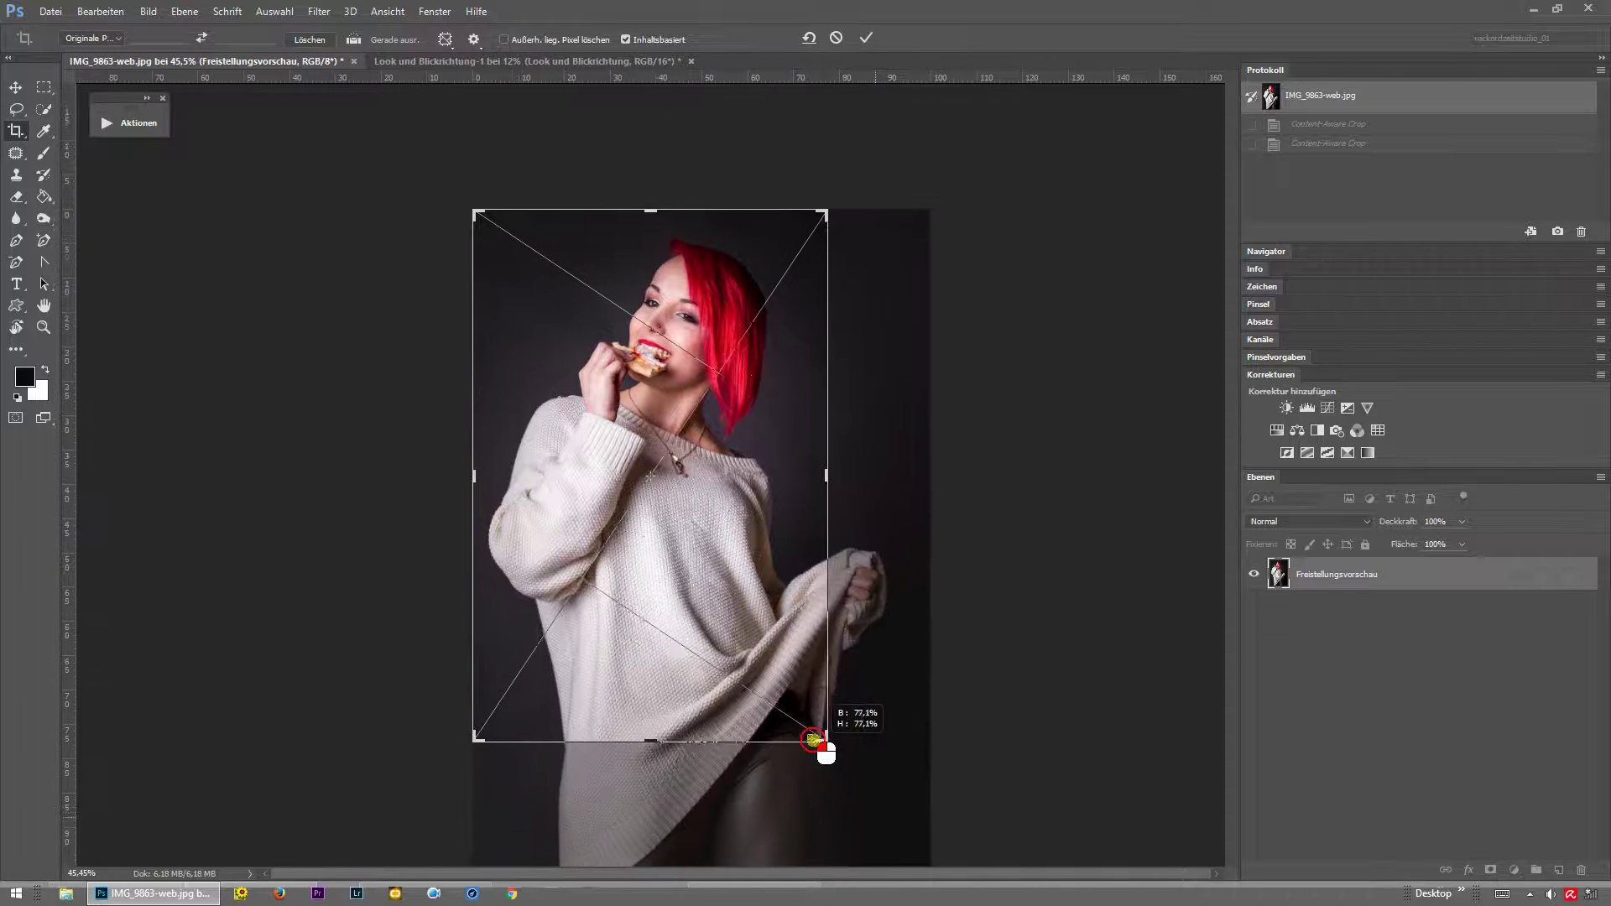
pyautogui.moveTo(741, 567); pyautogui.dragTo(711, 546)
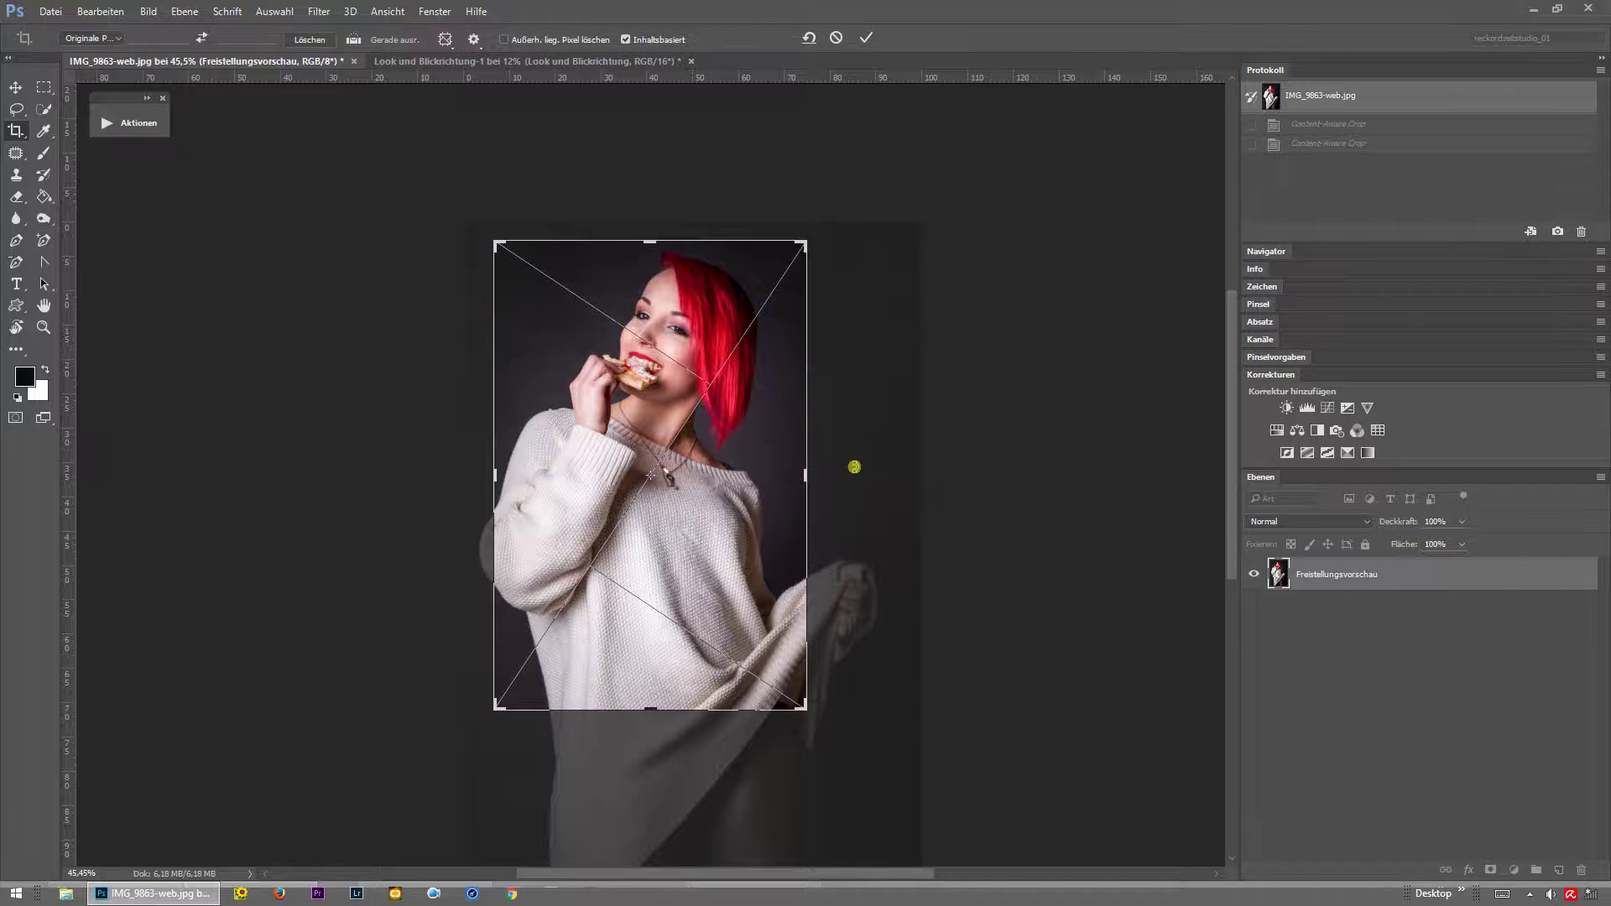
pyautogui.moveTo(855, 467); pyautogui.dragTo(861, 433)
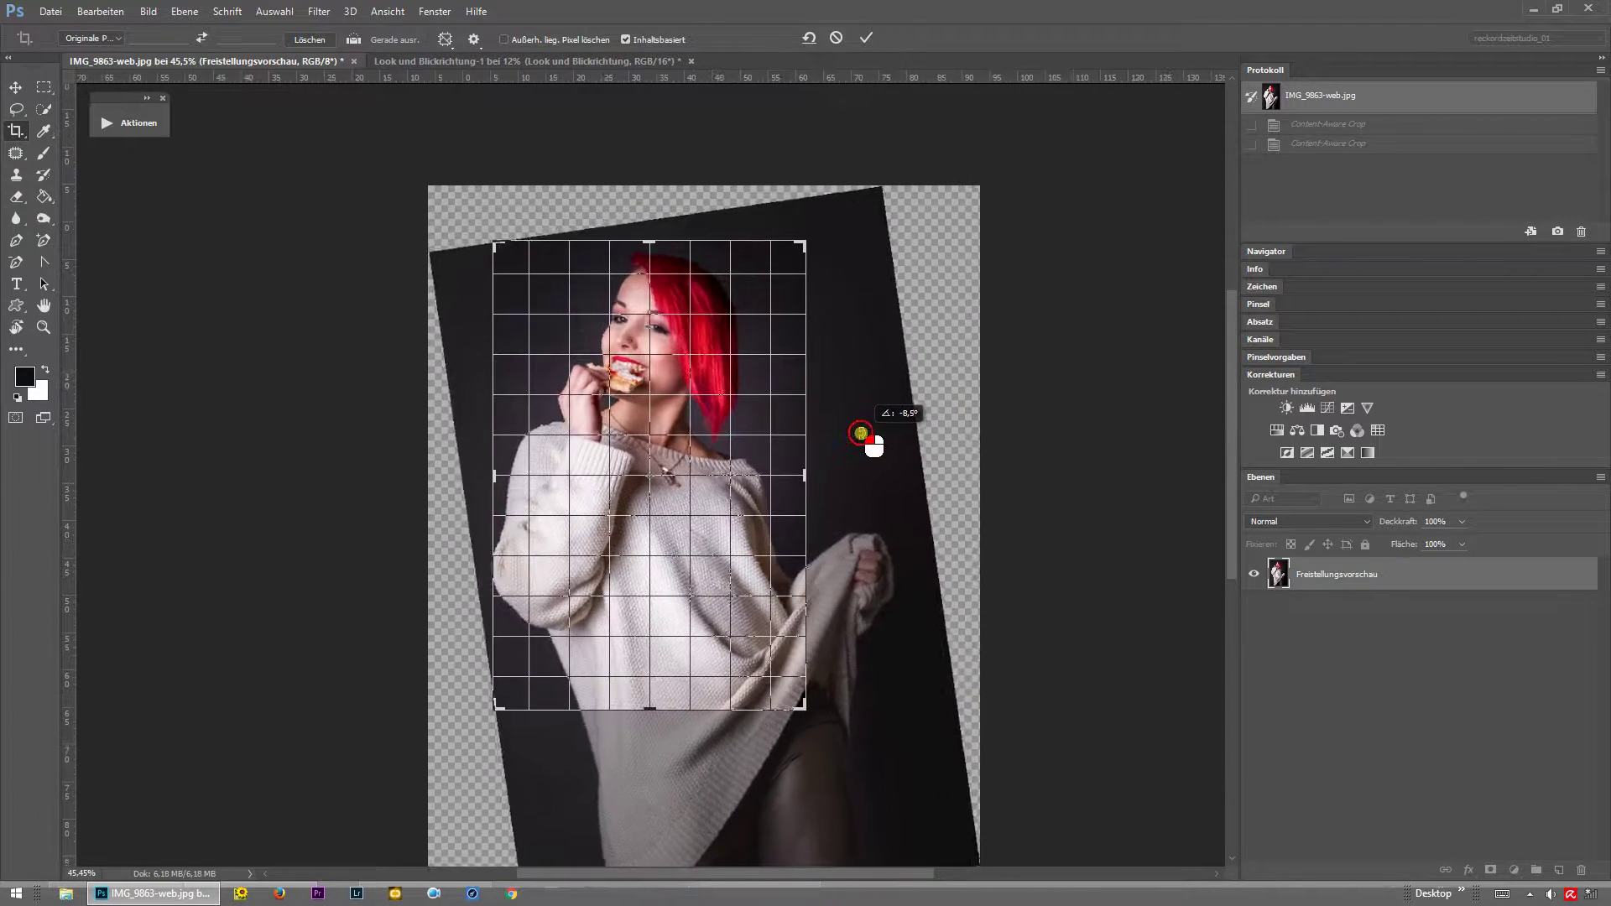
pyautogui.moveTo(861, 433); pyautogui.dragTo(853, 515)
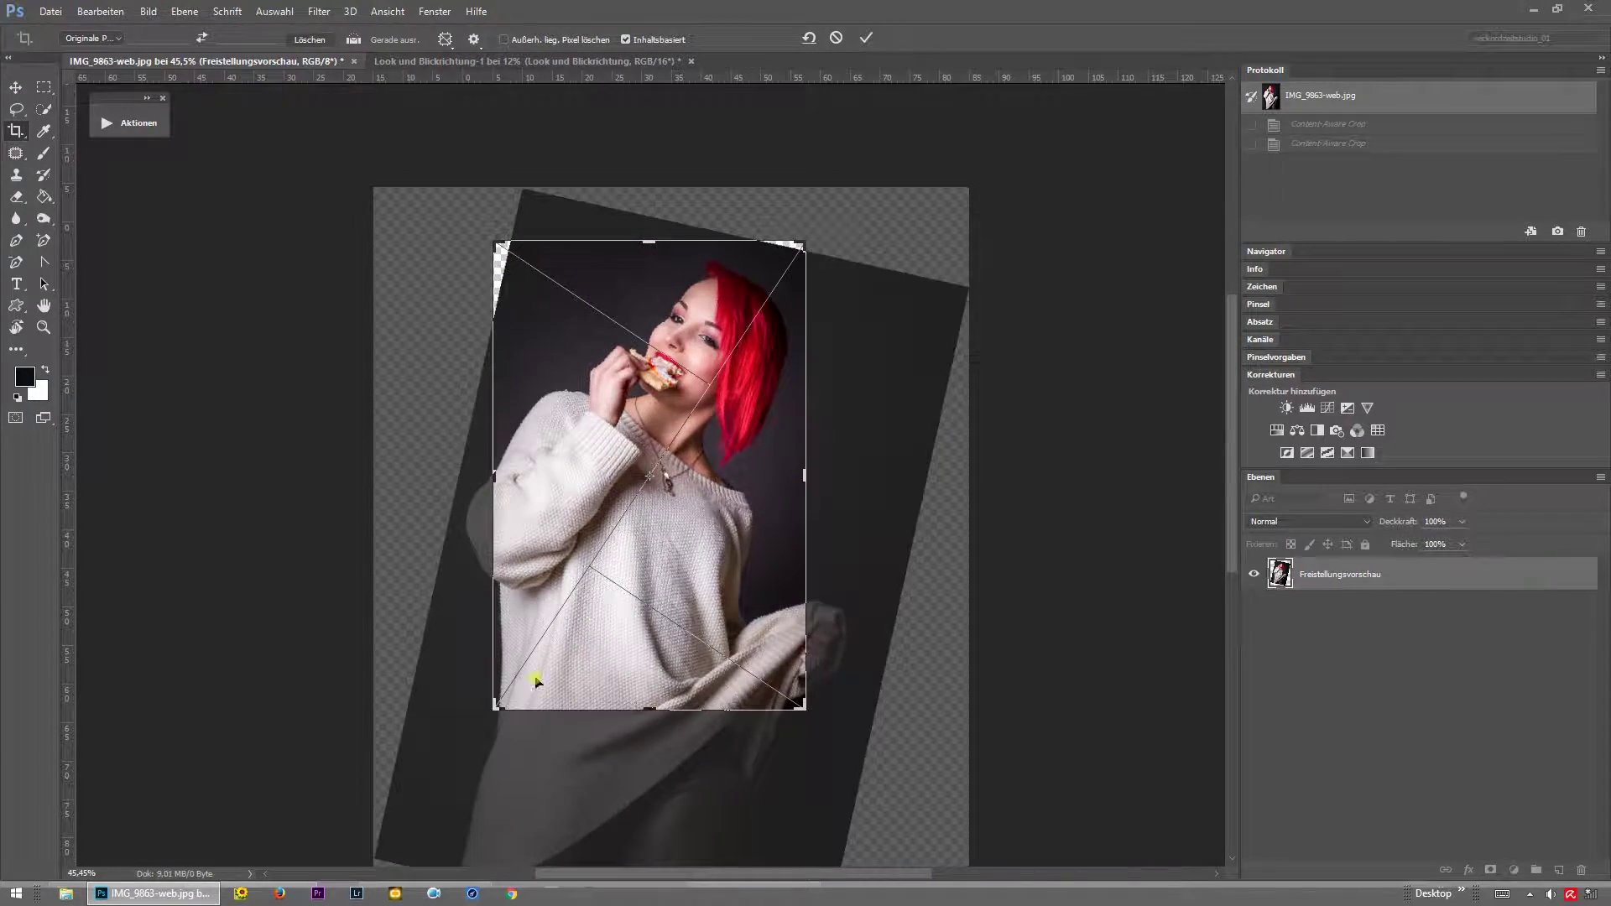
pyautogui.moveTo(856, 428); pyautogui.dragTo(839, 346)
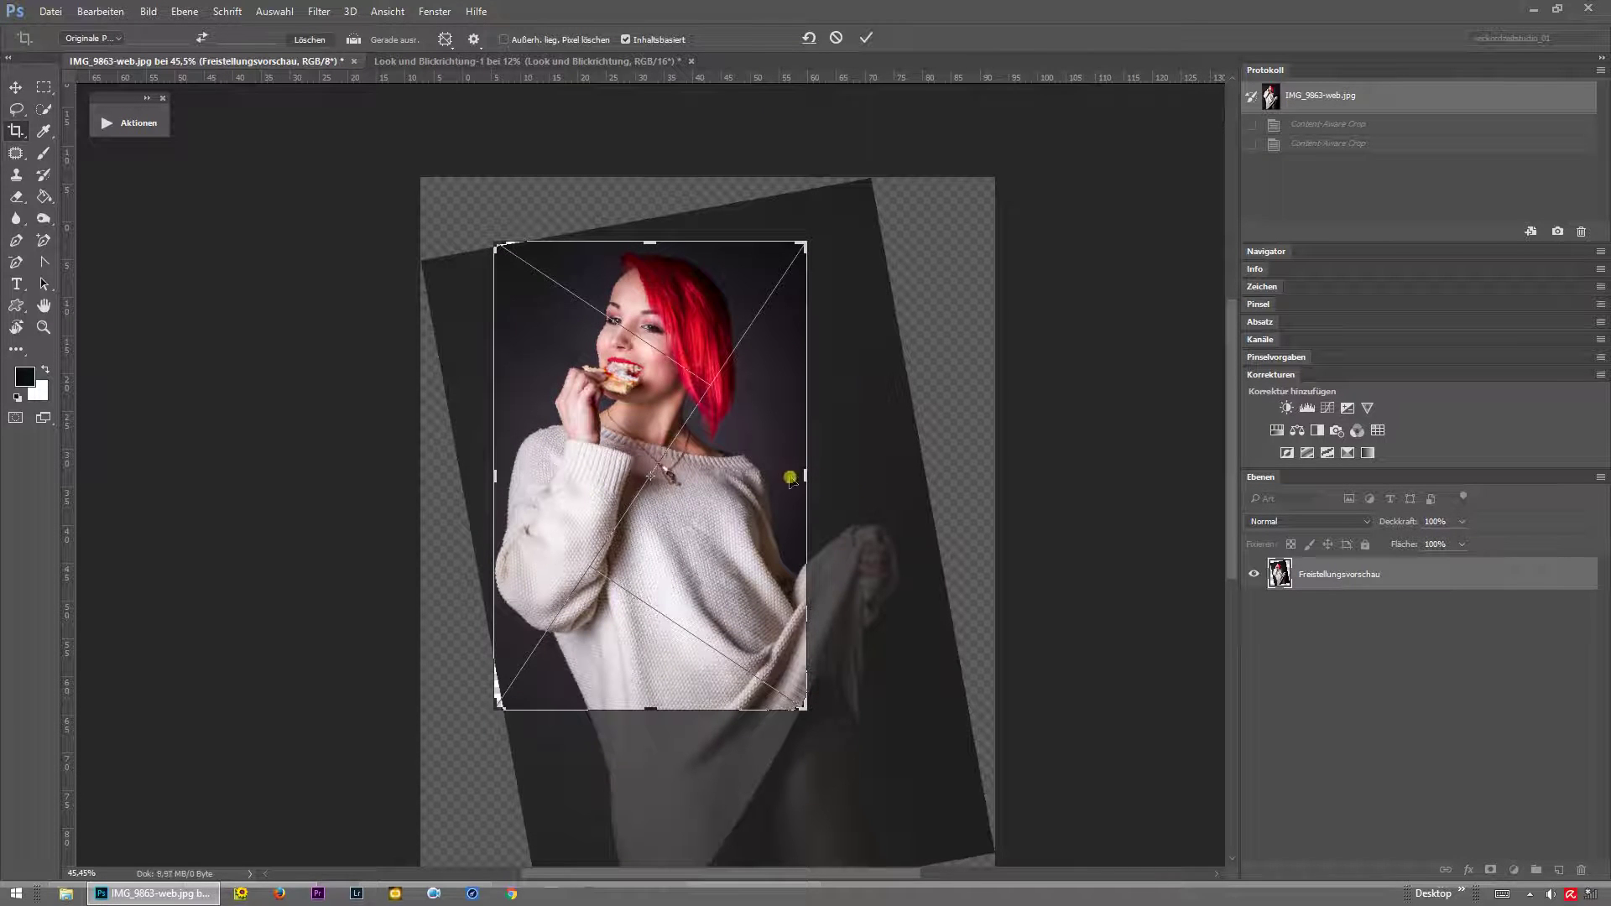
pyautogui.moveTo(720, 483); pyautogui.dragTo(753, 500)
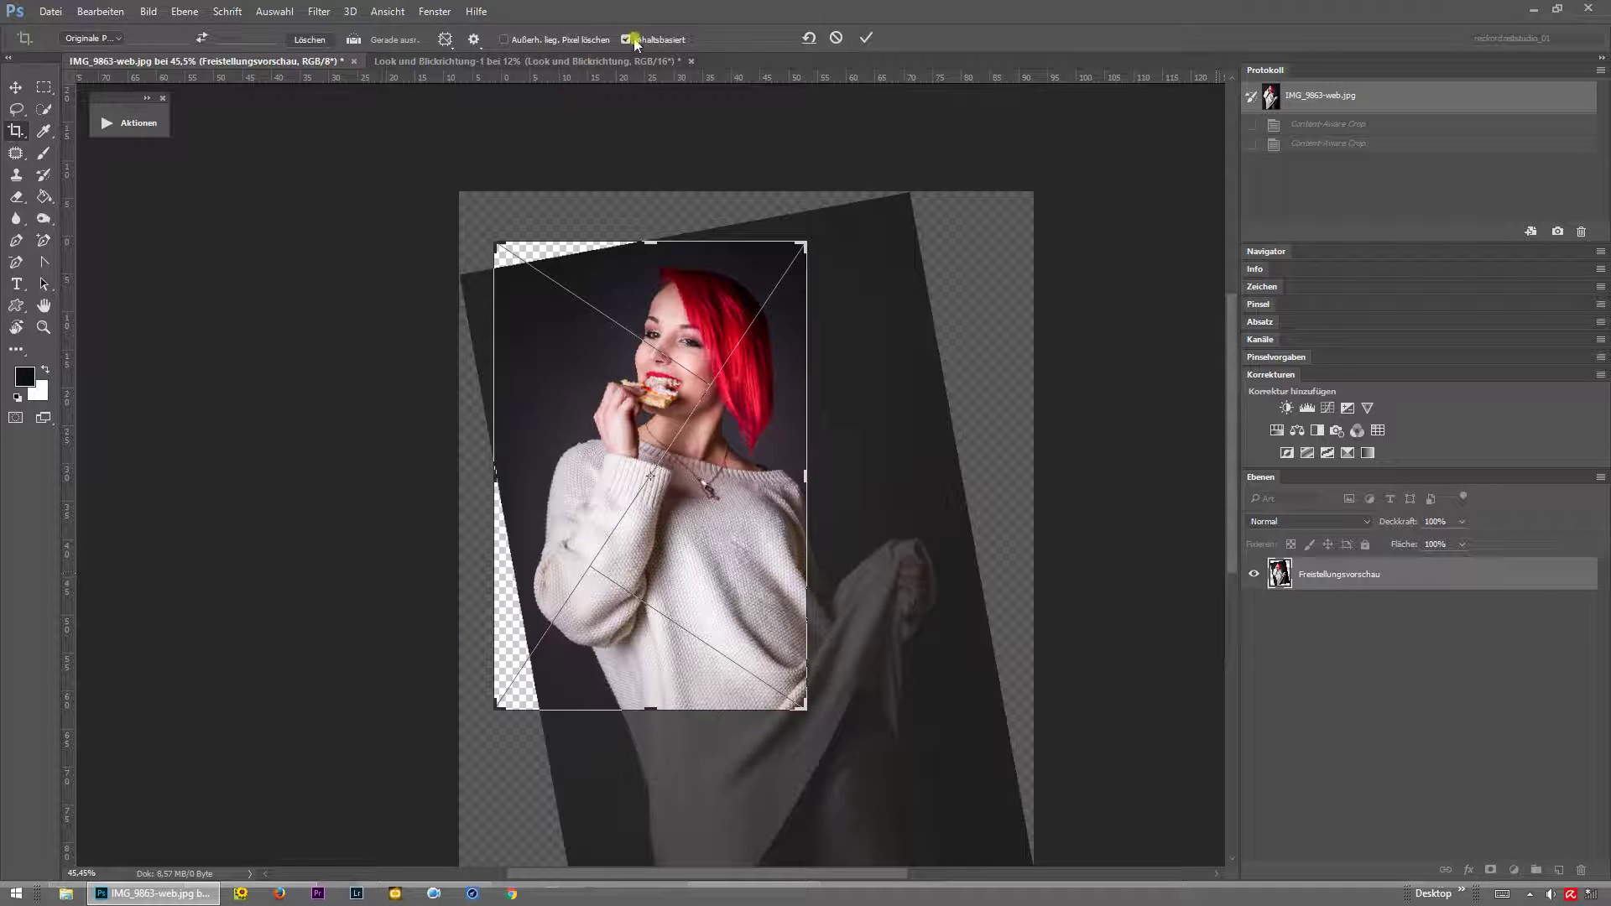
# Commit the content-aware tilted crop, then revert to the original snapshot in History.
pyautogui.click(867, 44)
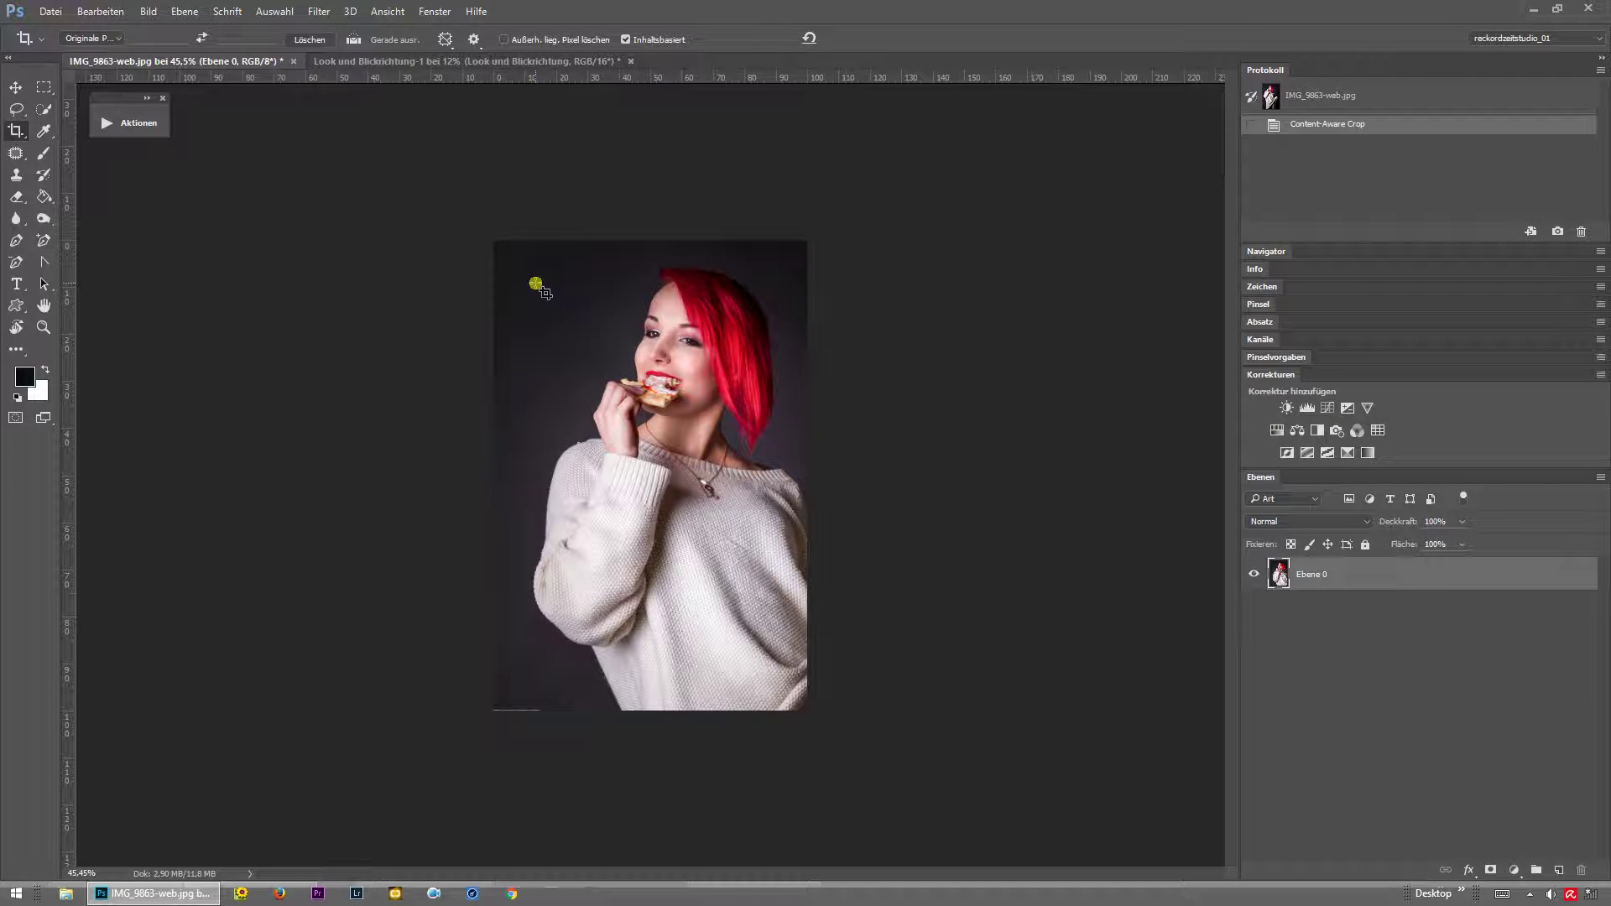
pyautogui.click(1427, 99)
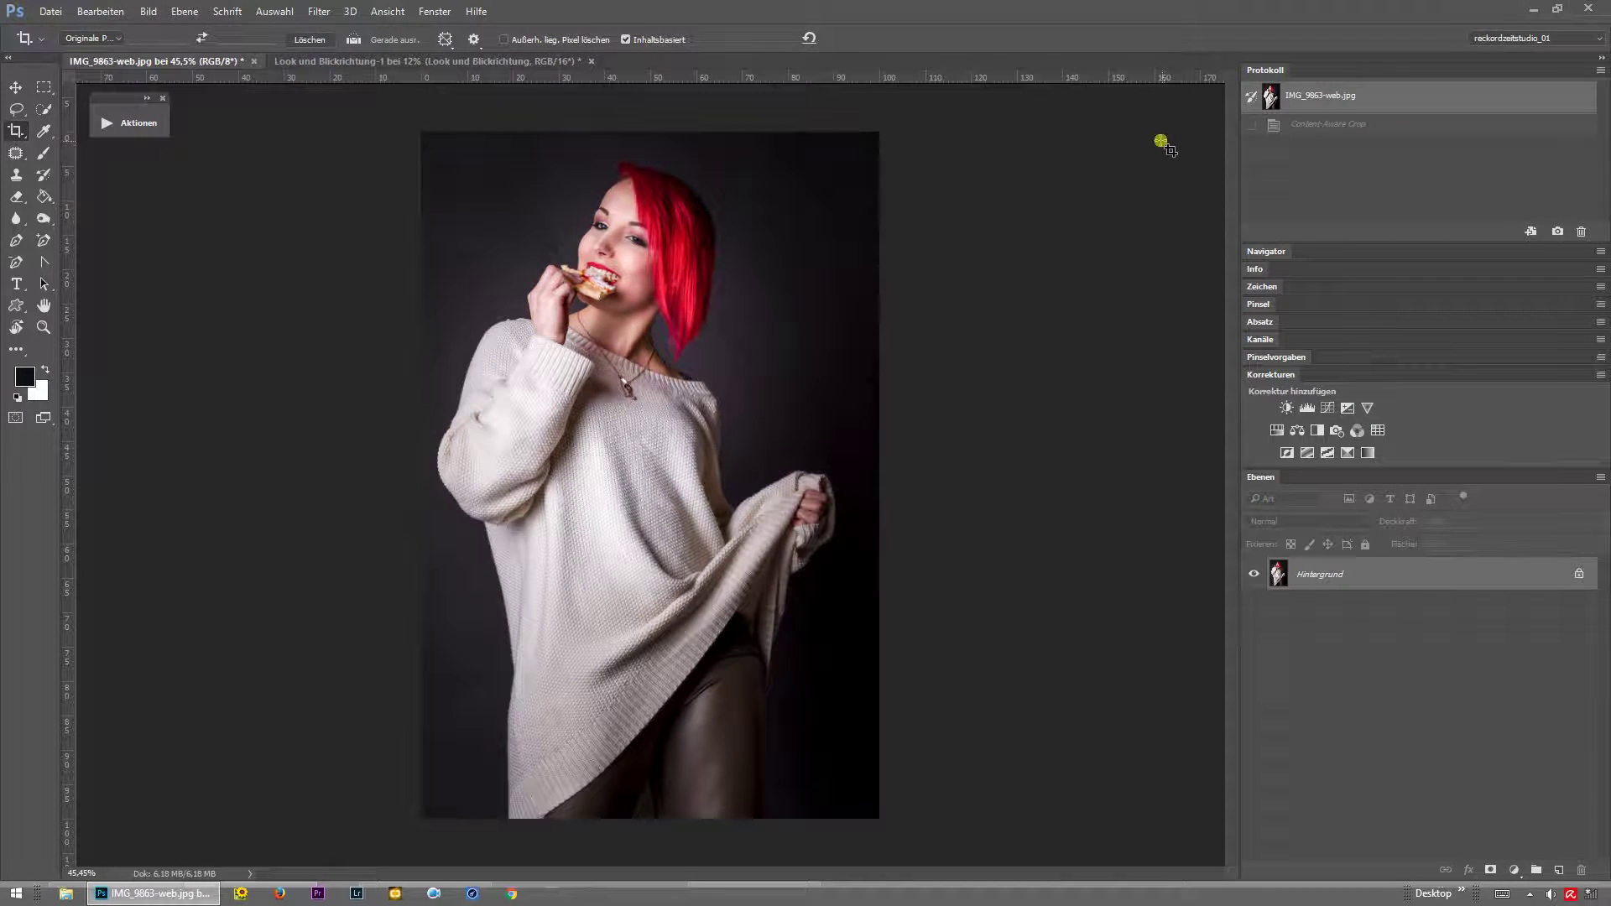
pyautogui.click(502, 311)
# Enable Use Classic Mode, then rotate the crop frame about 25° over her head and torso.
pyautogui.click(473, 40)
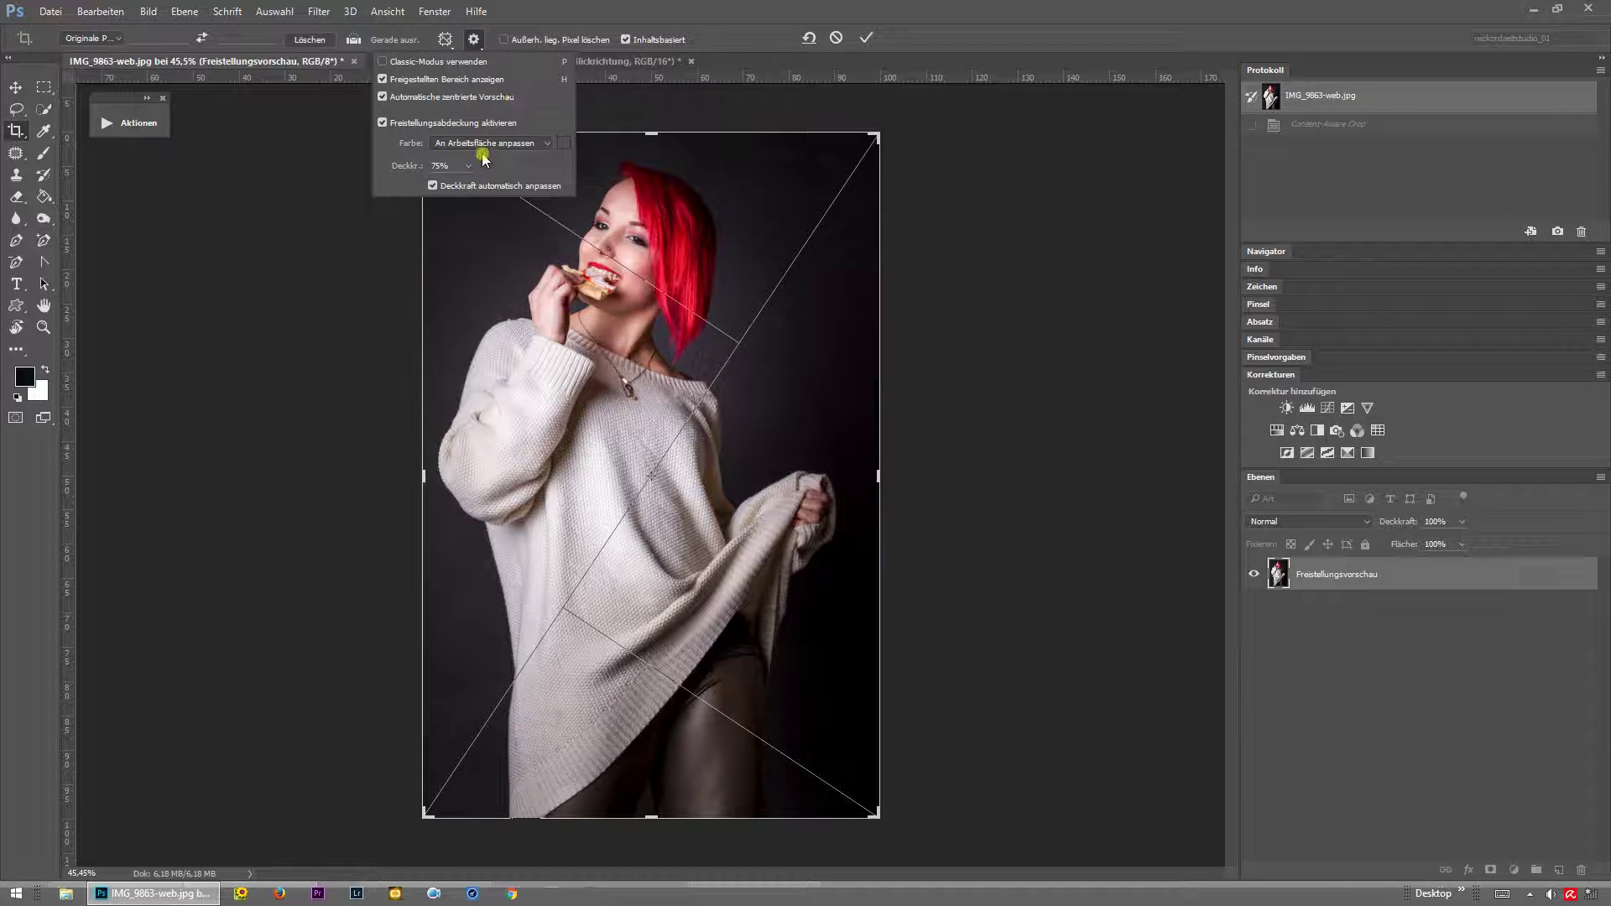
pyautogui.click(382, 62)
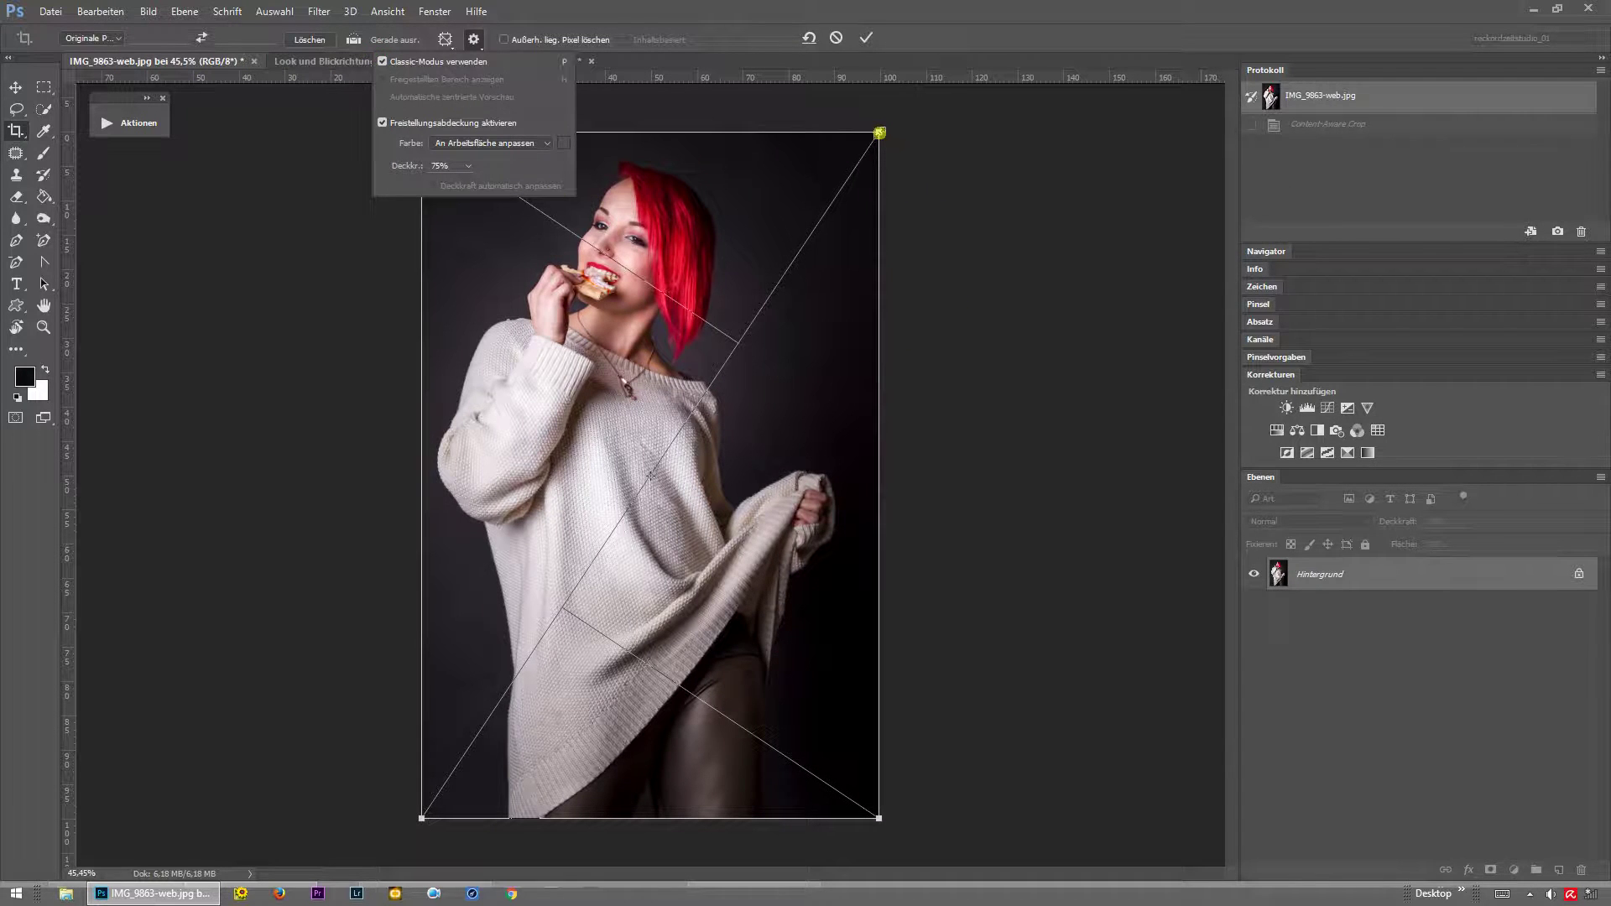
pyautogui.moveTo(894, 140); pyautogui.dragTo(930, 338)
pyautogui.moveTo(684, 344)
pyautogui.mouseDown()
pyautogui.moveTo(659, 386)
pyautogui.moveTo(638, 308)
pyautogui.mouseUp()
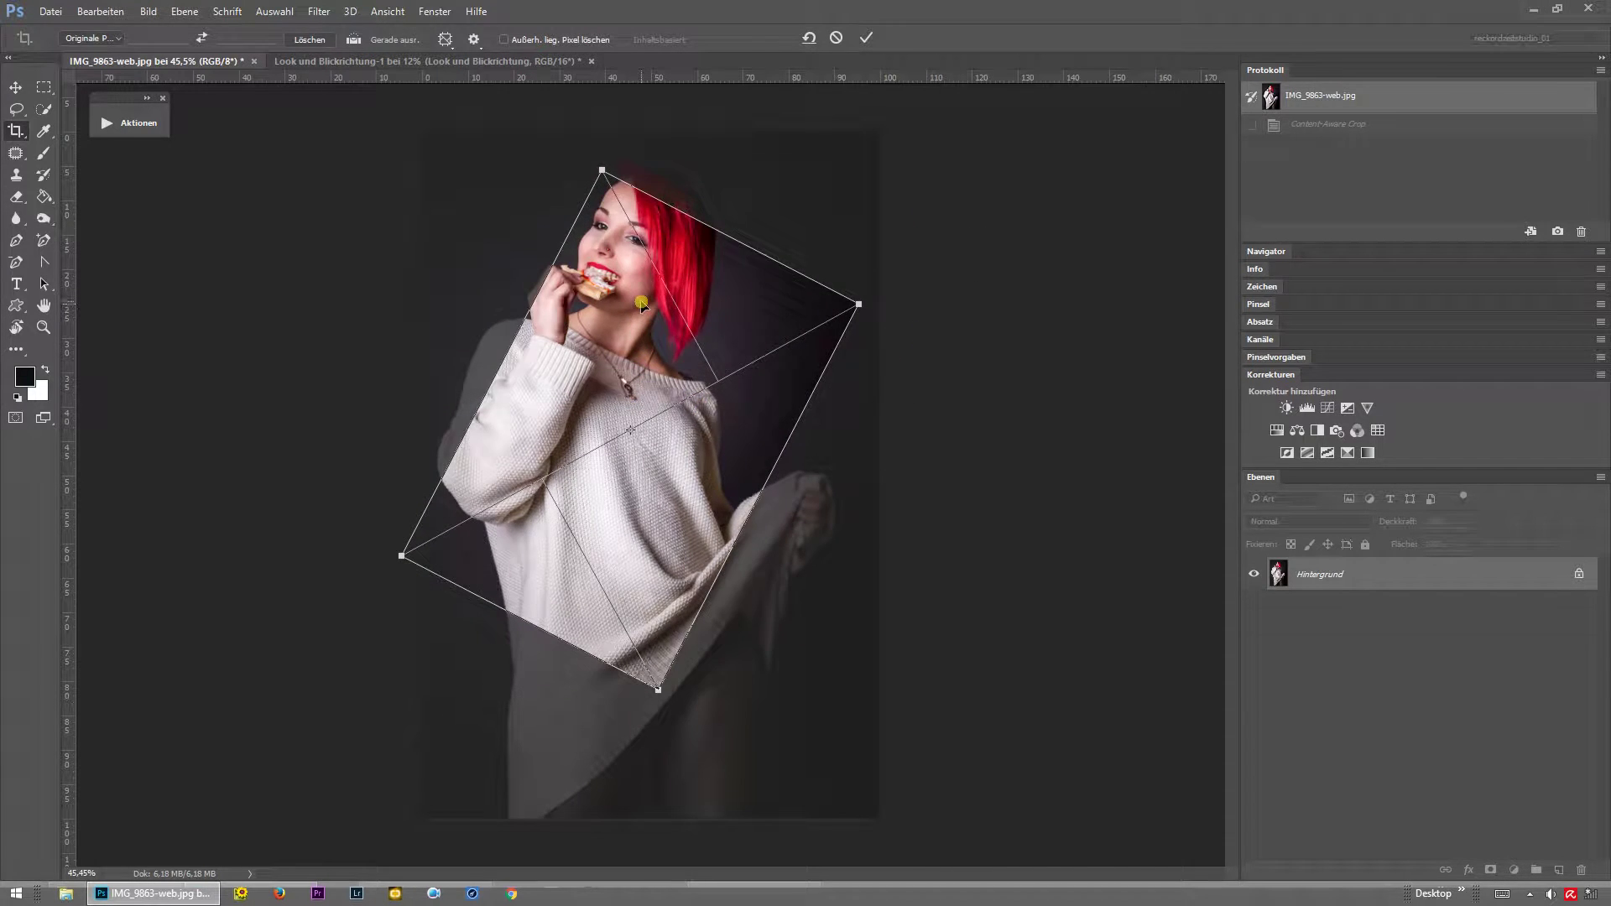
pyautogui.moveTo(604, 326); pyautogui.dragTo(619, 358)
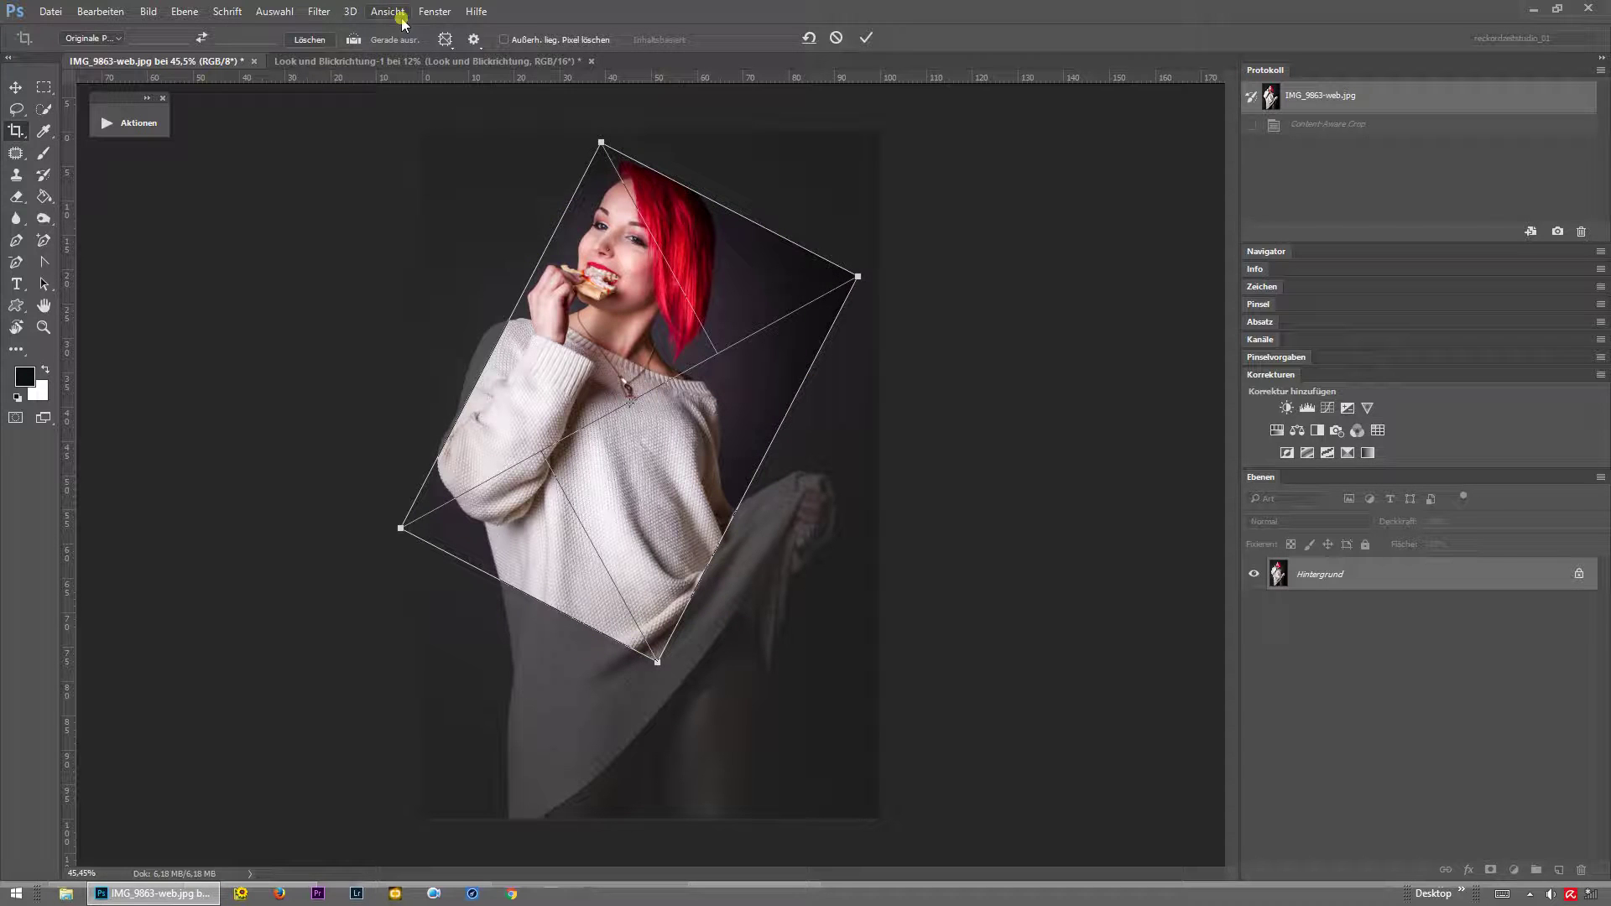
pyautogui.click(474, 39)
# Turn off Classic Mode, tilt and shift the photo behind the crop, and hide the cropped area.
pyautogui.click(453, 63)
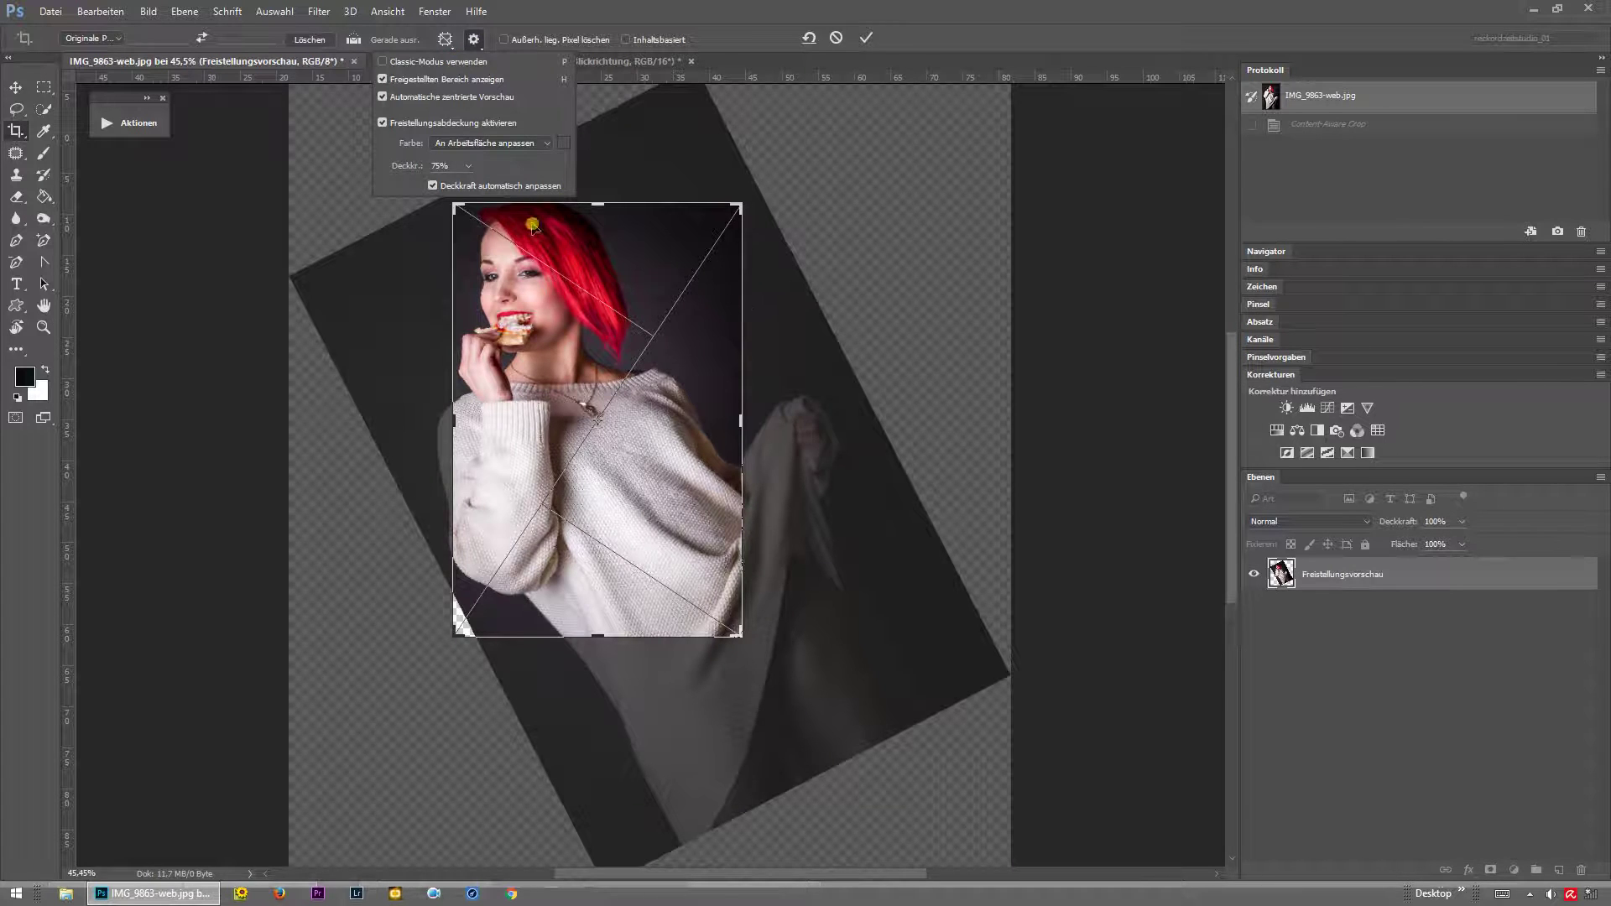
pyautogui.moveTo(780, 341); pyautogui.dragTo(798, 336)
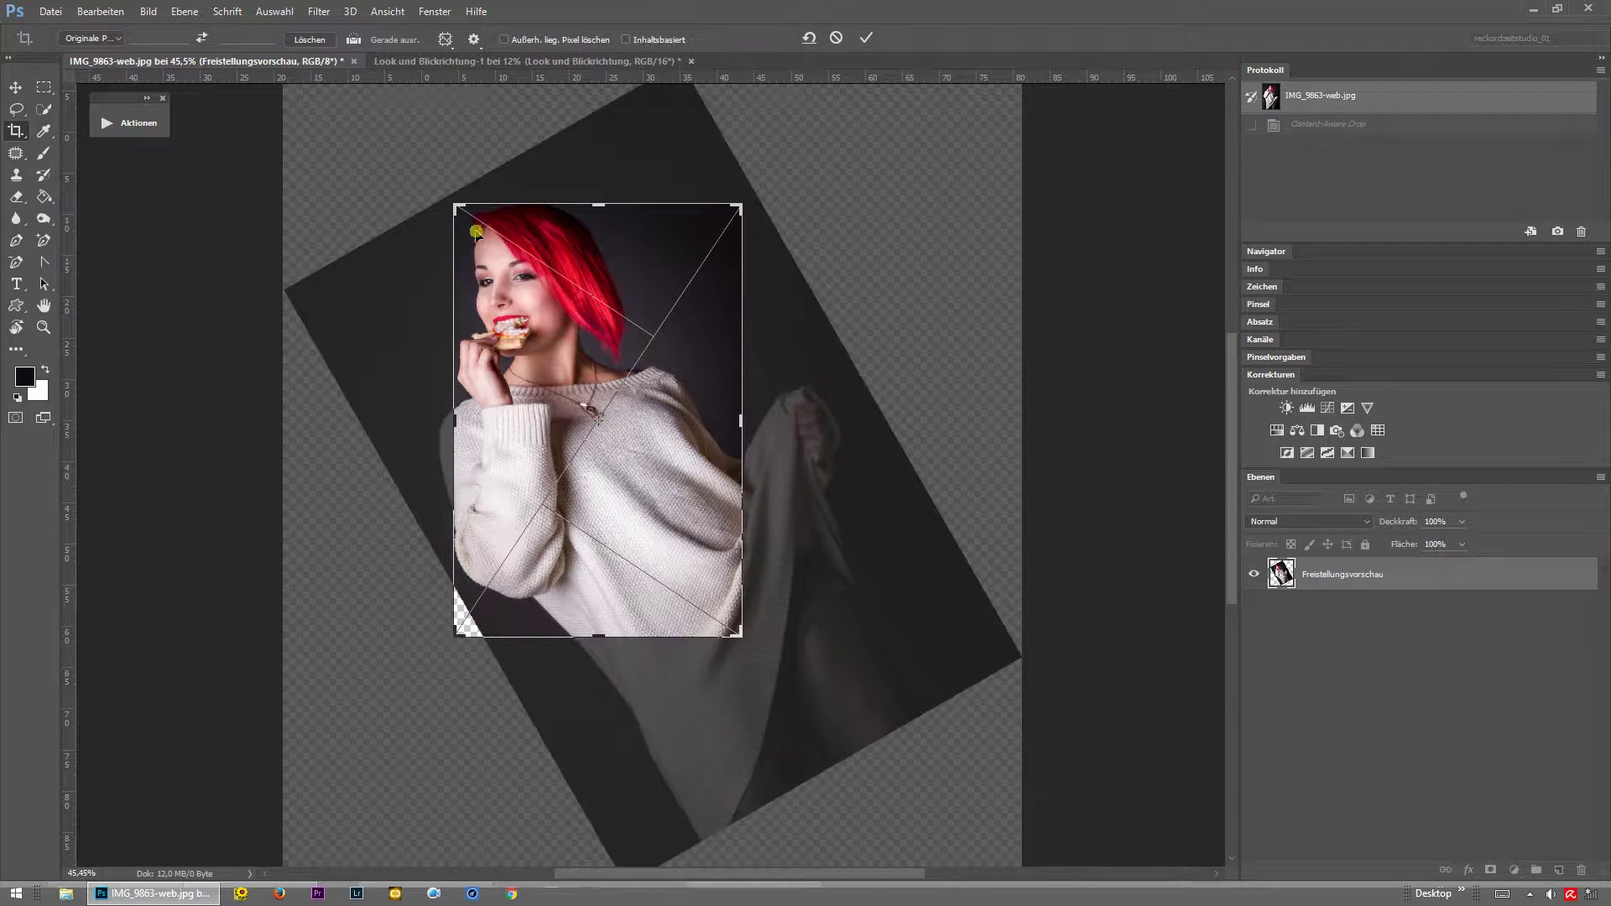
pyautogui.moveTo(498, 411); pyautogui.dragTo(569, 442)
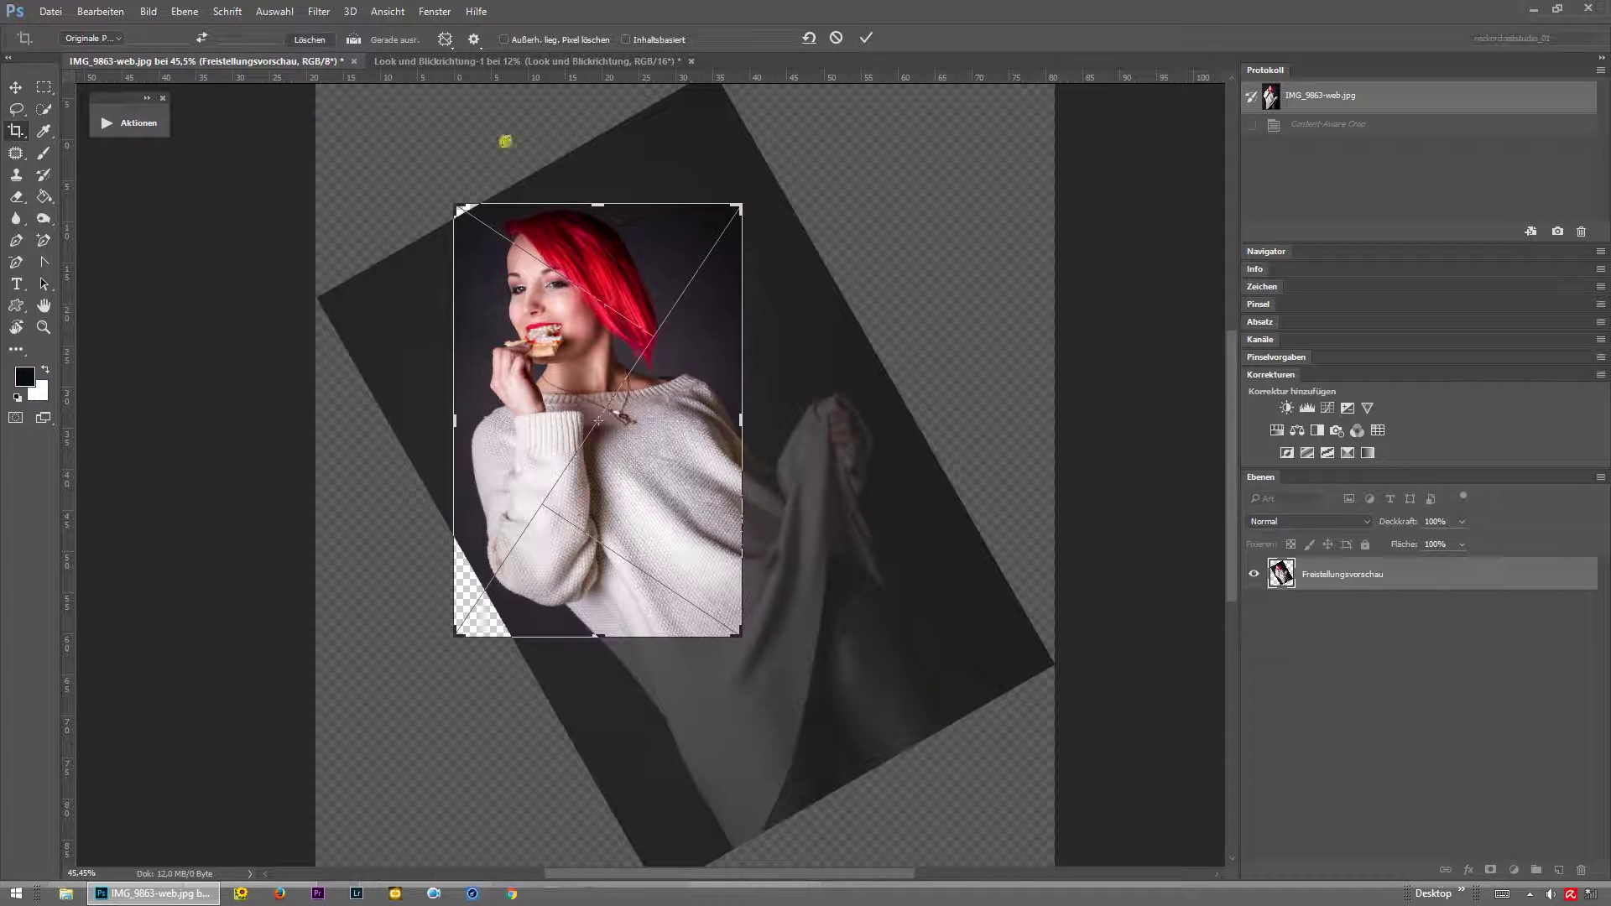
pyautogui.click(474, 39)
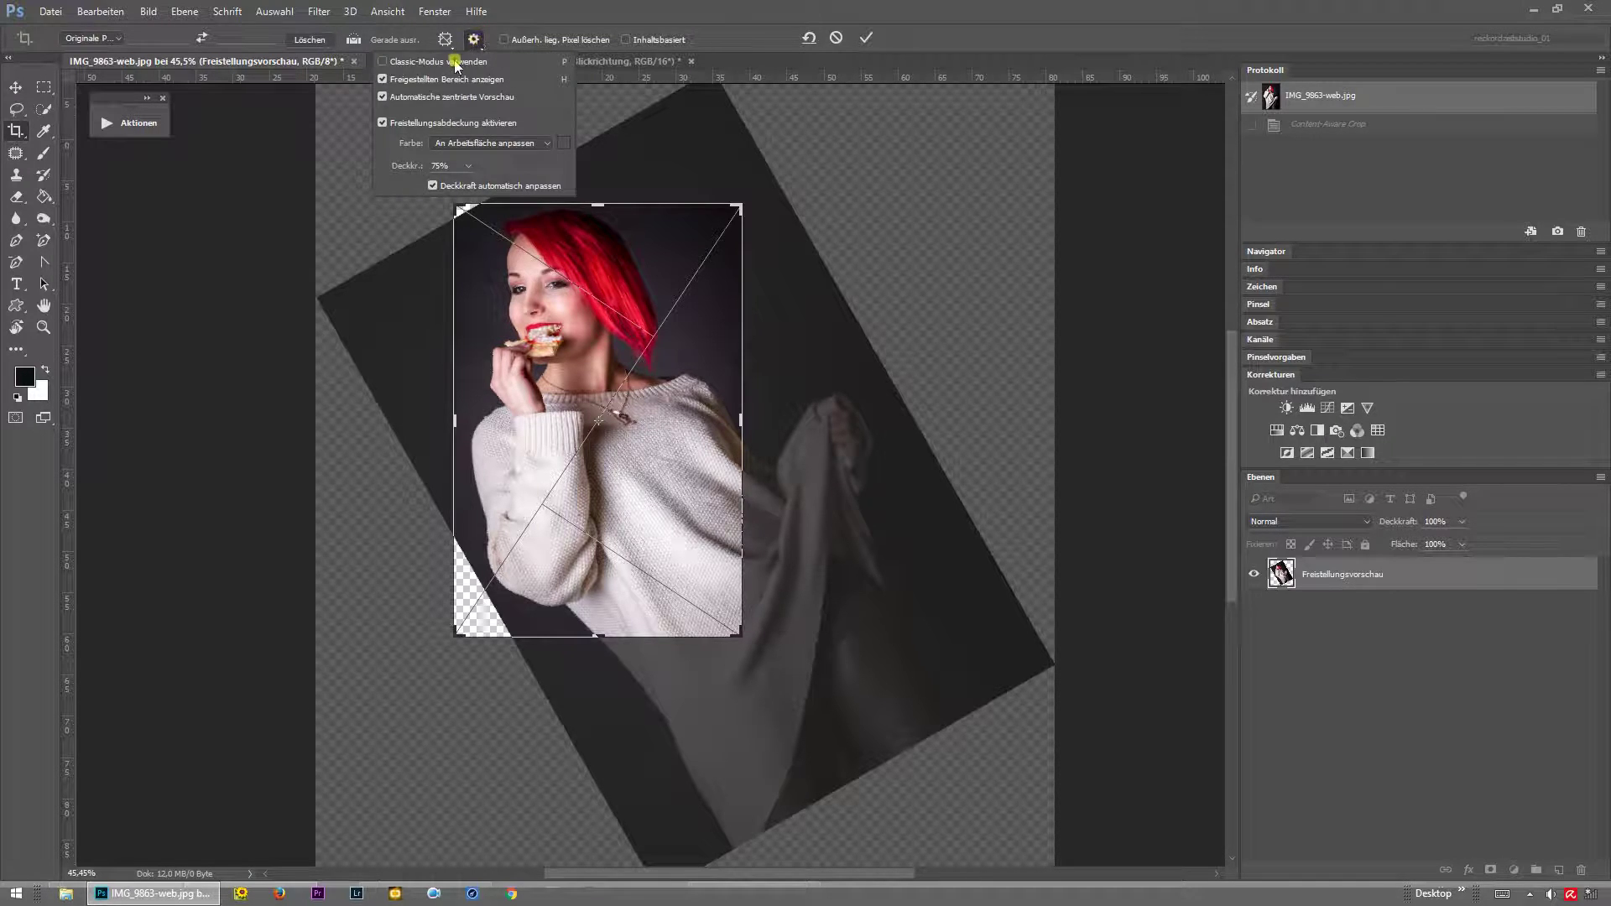
pyautogui.click(383, 79)
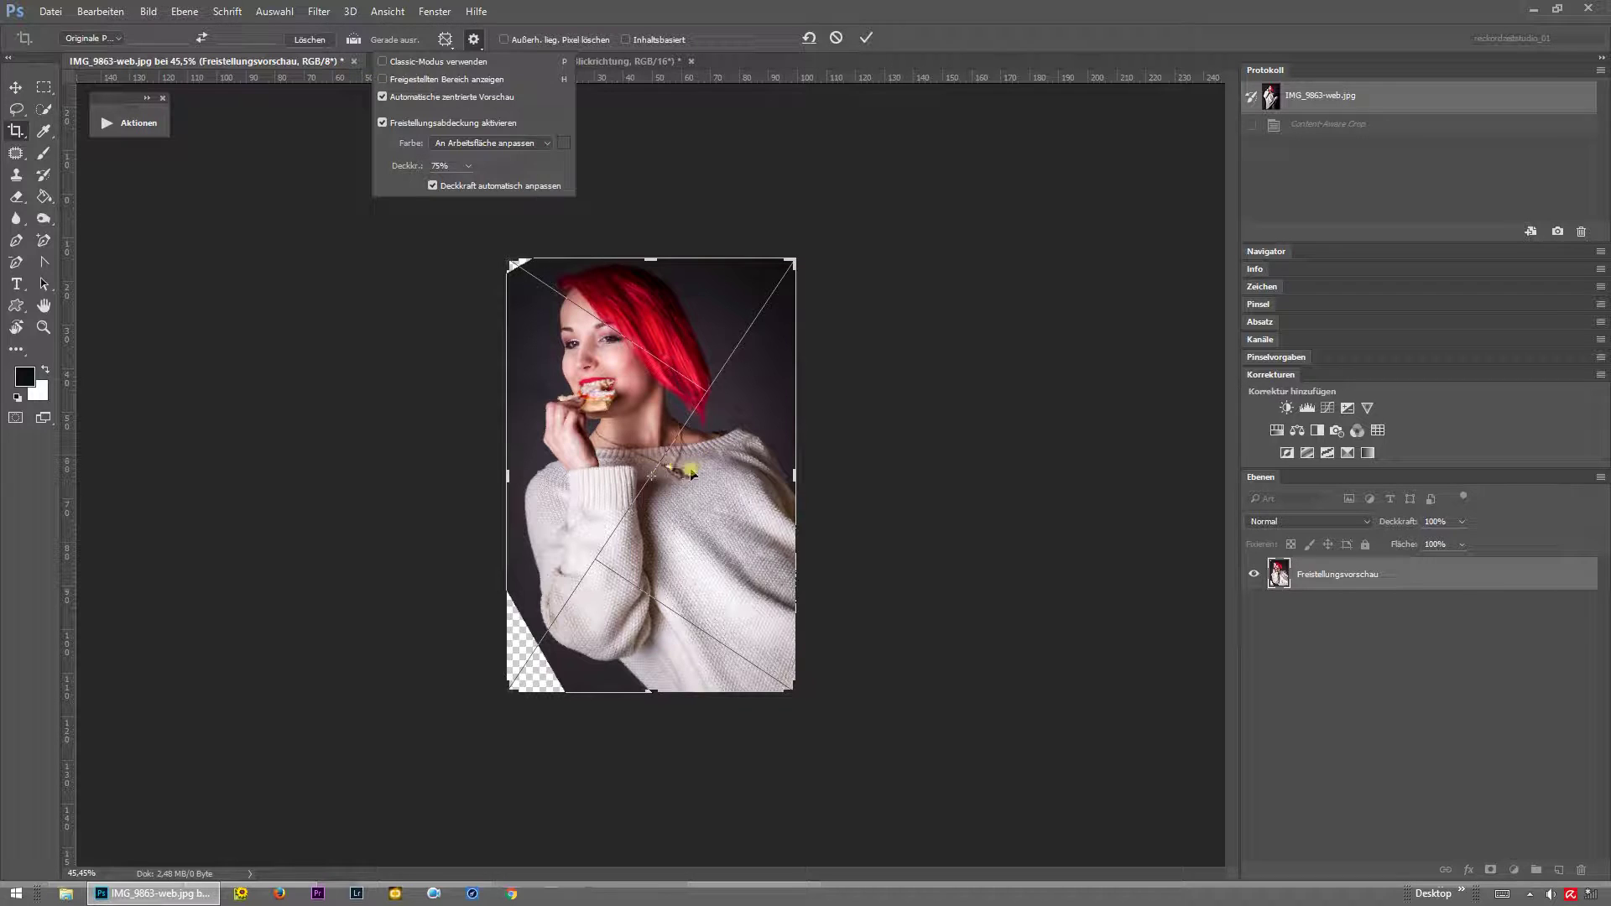
# Drag the photo up-left and back so the full face sits in the crop.
pyautogui.click(726, 579)
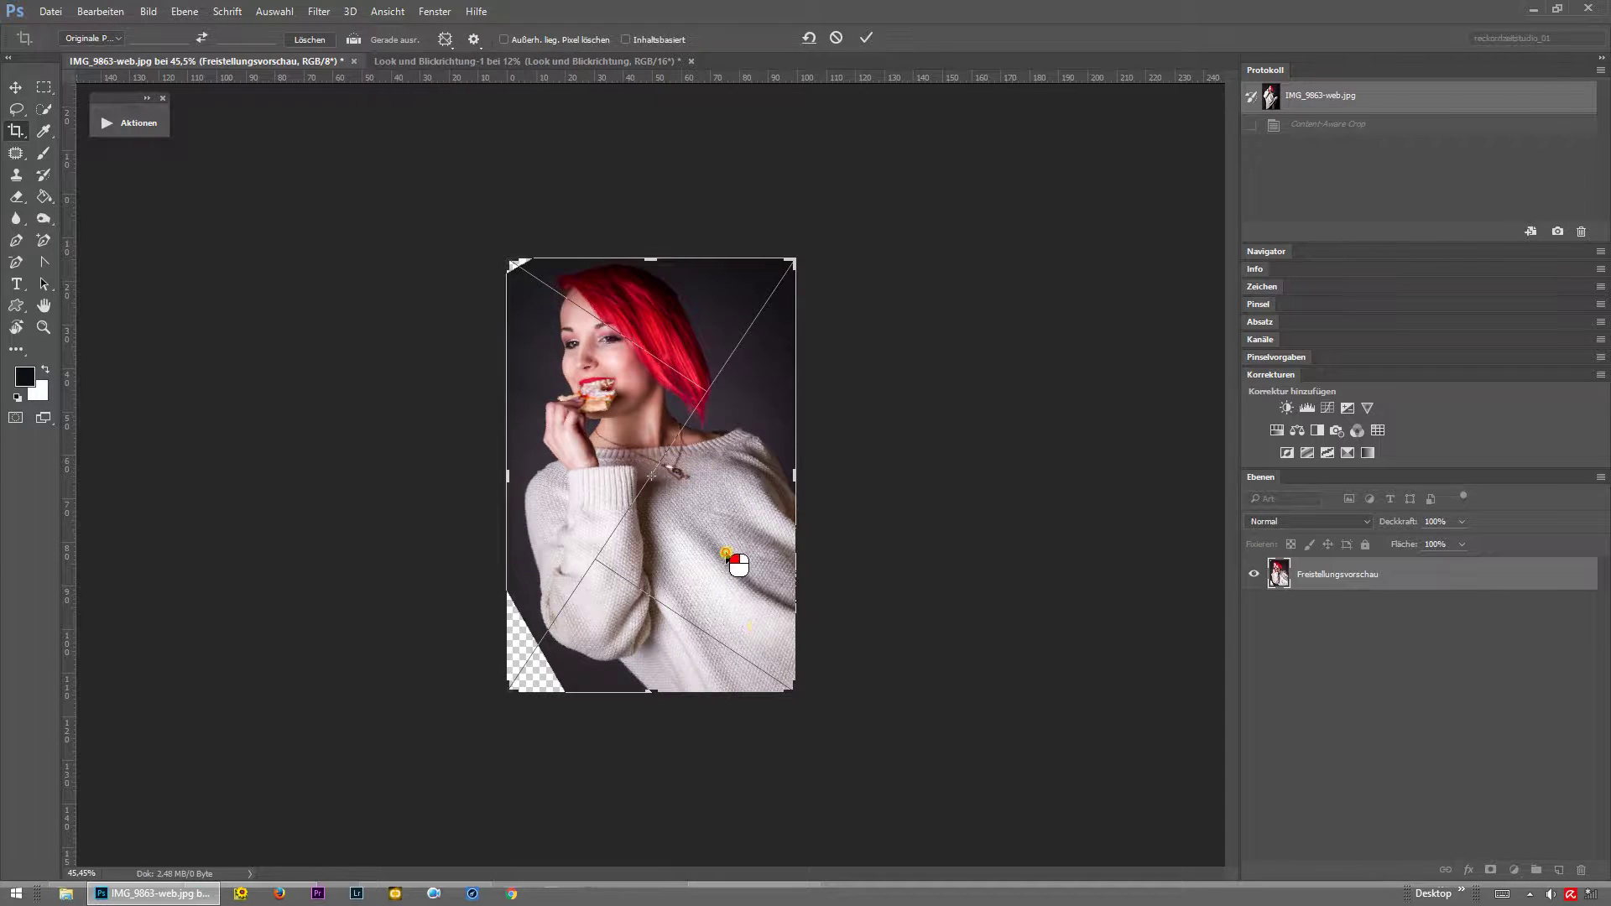
pyautogui.moveTo(720, 559); pyautogui.dragTo(561, 482)
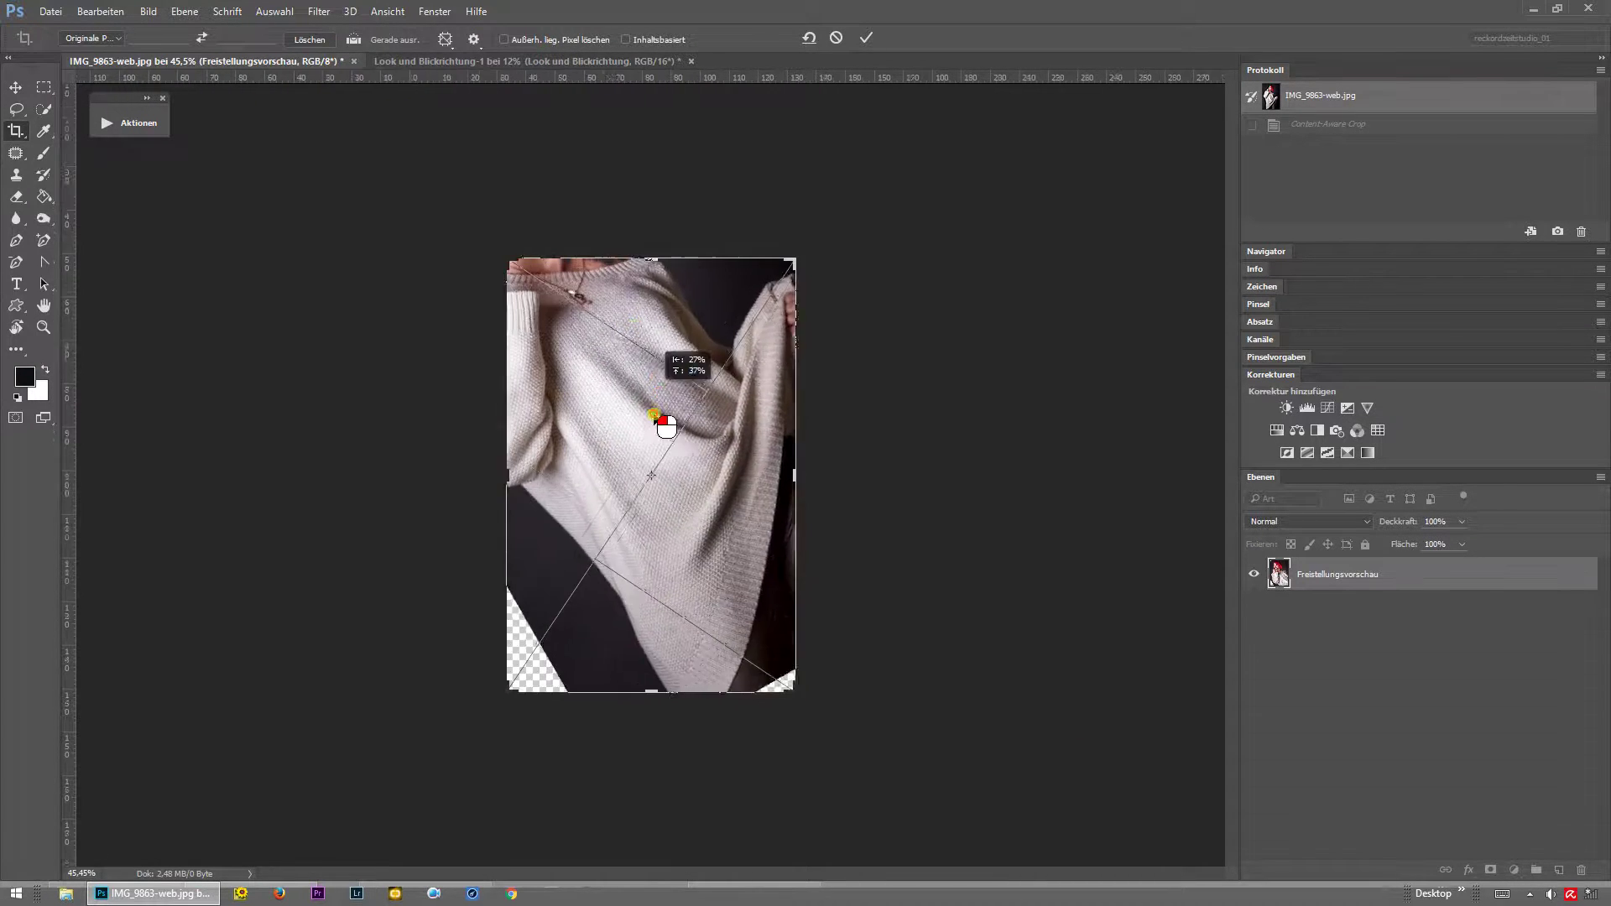
pyautogui.moveTo(560, 483); pyautogui.dragTo(713, 541)
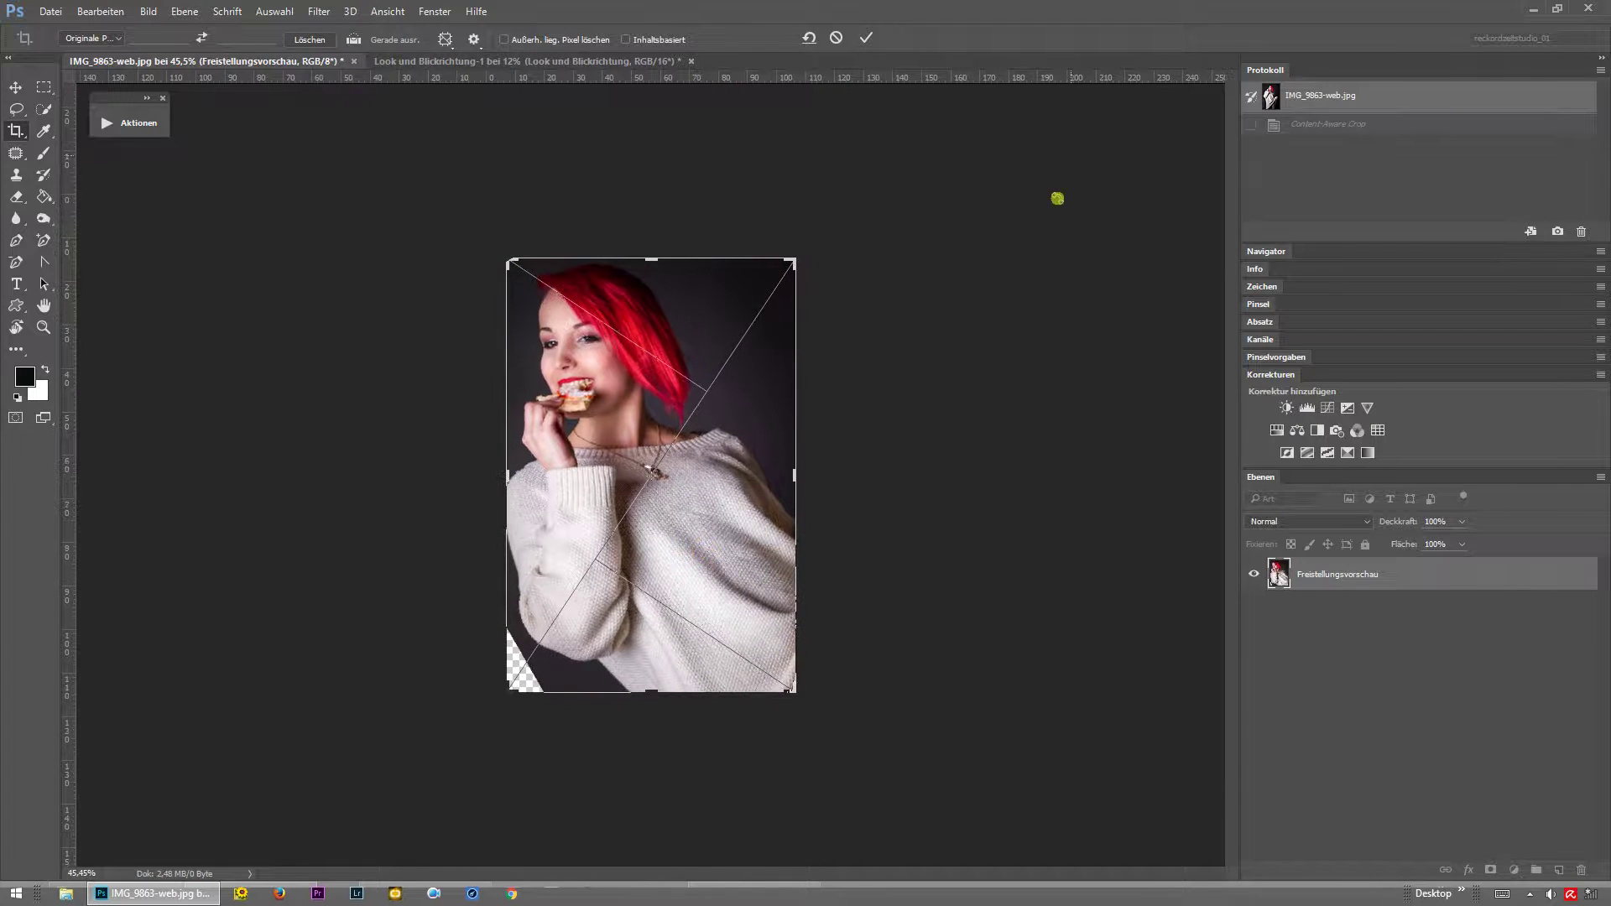
# Turn Show Cropped Area back on and shift the photo slightly left and down.
pyautogui.click(473, 40)
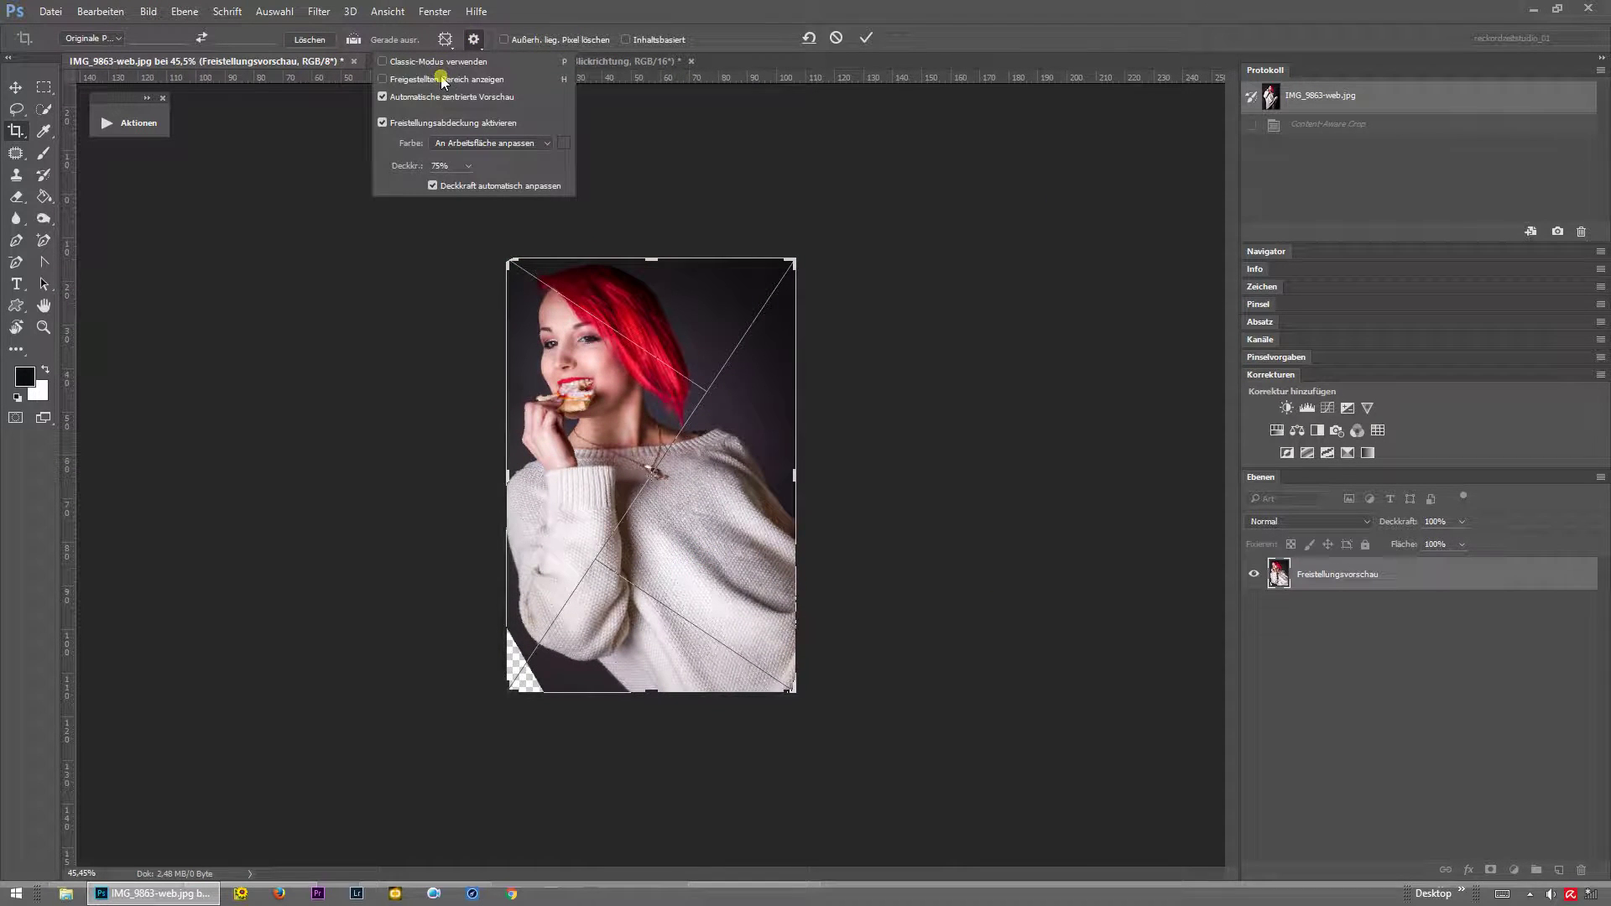
pyautogui.click(444, 80)
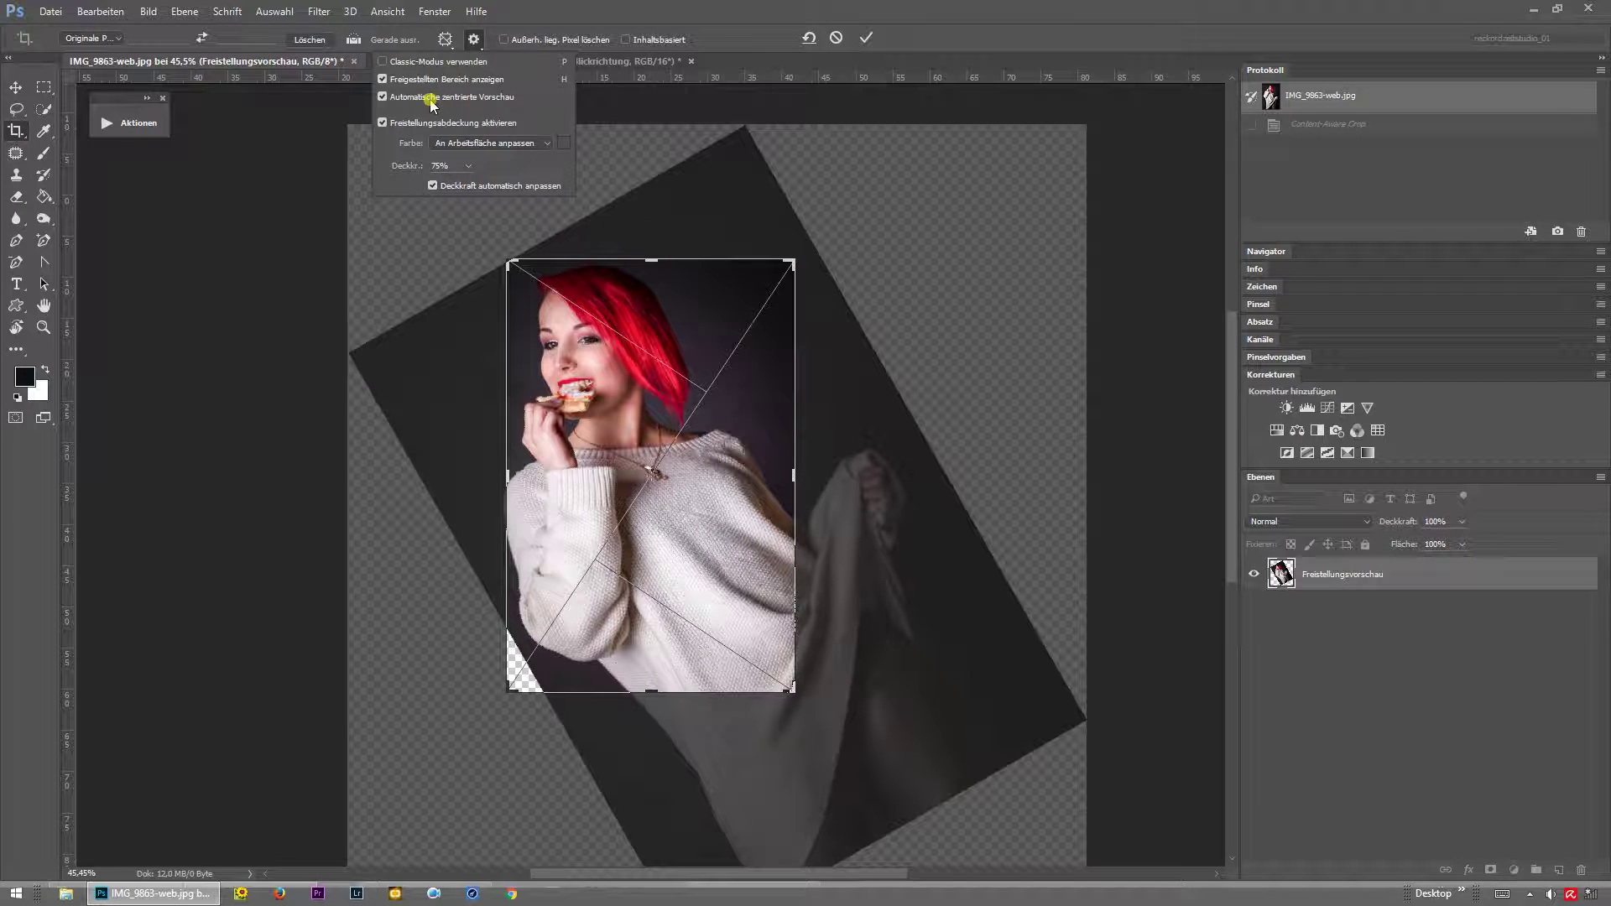
pyautogui.click(432, 99)
pyautogui.click(749, 457)
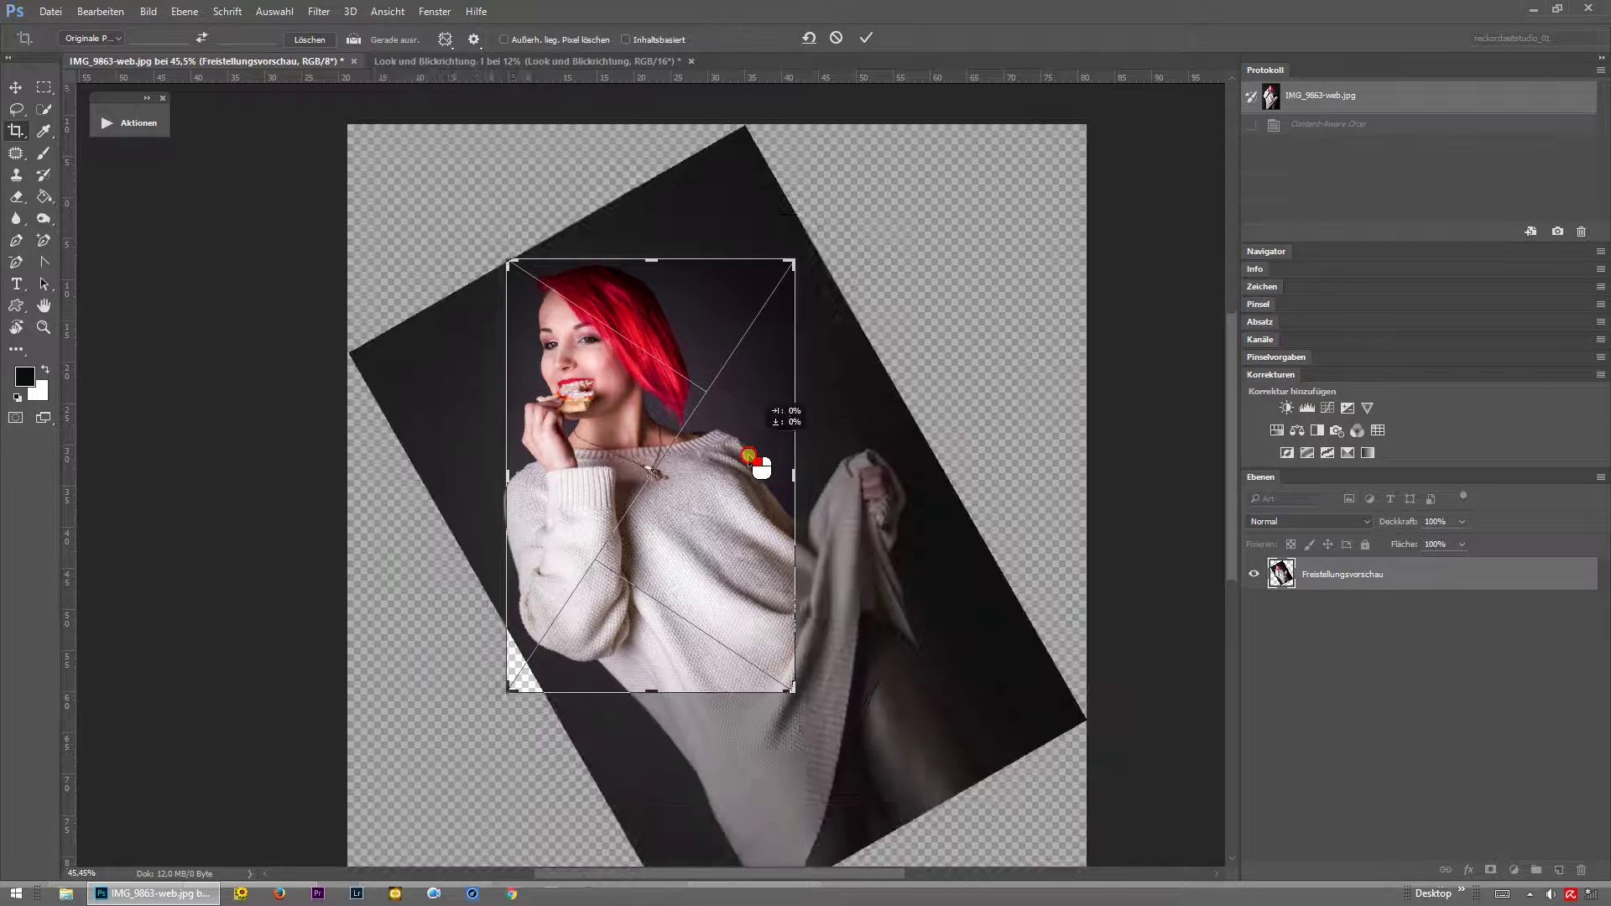
pyautogui.moveTo(749, 457); pyautogui.dragTo(738, 481)
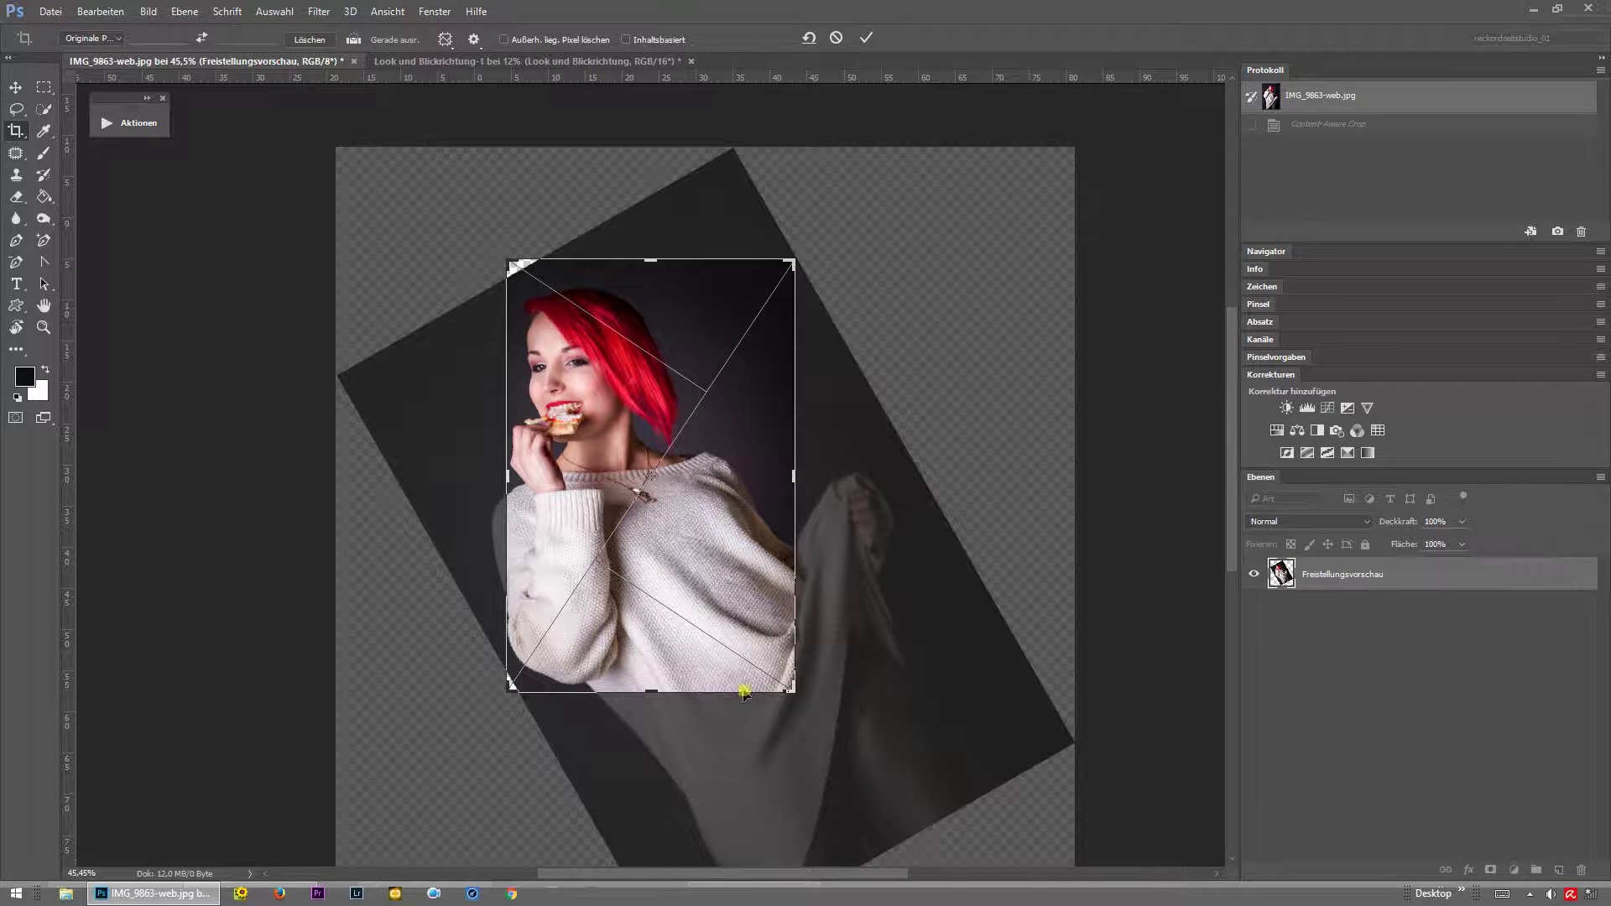
pyautogui.click(473, 39)
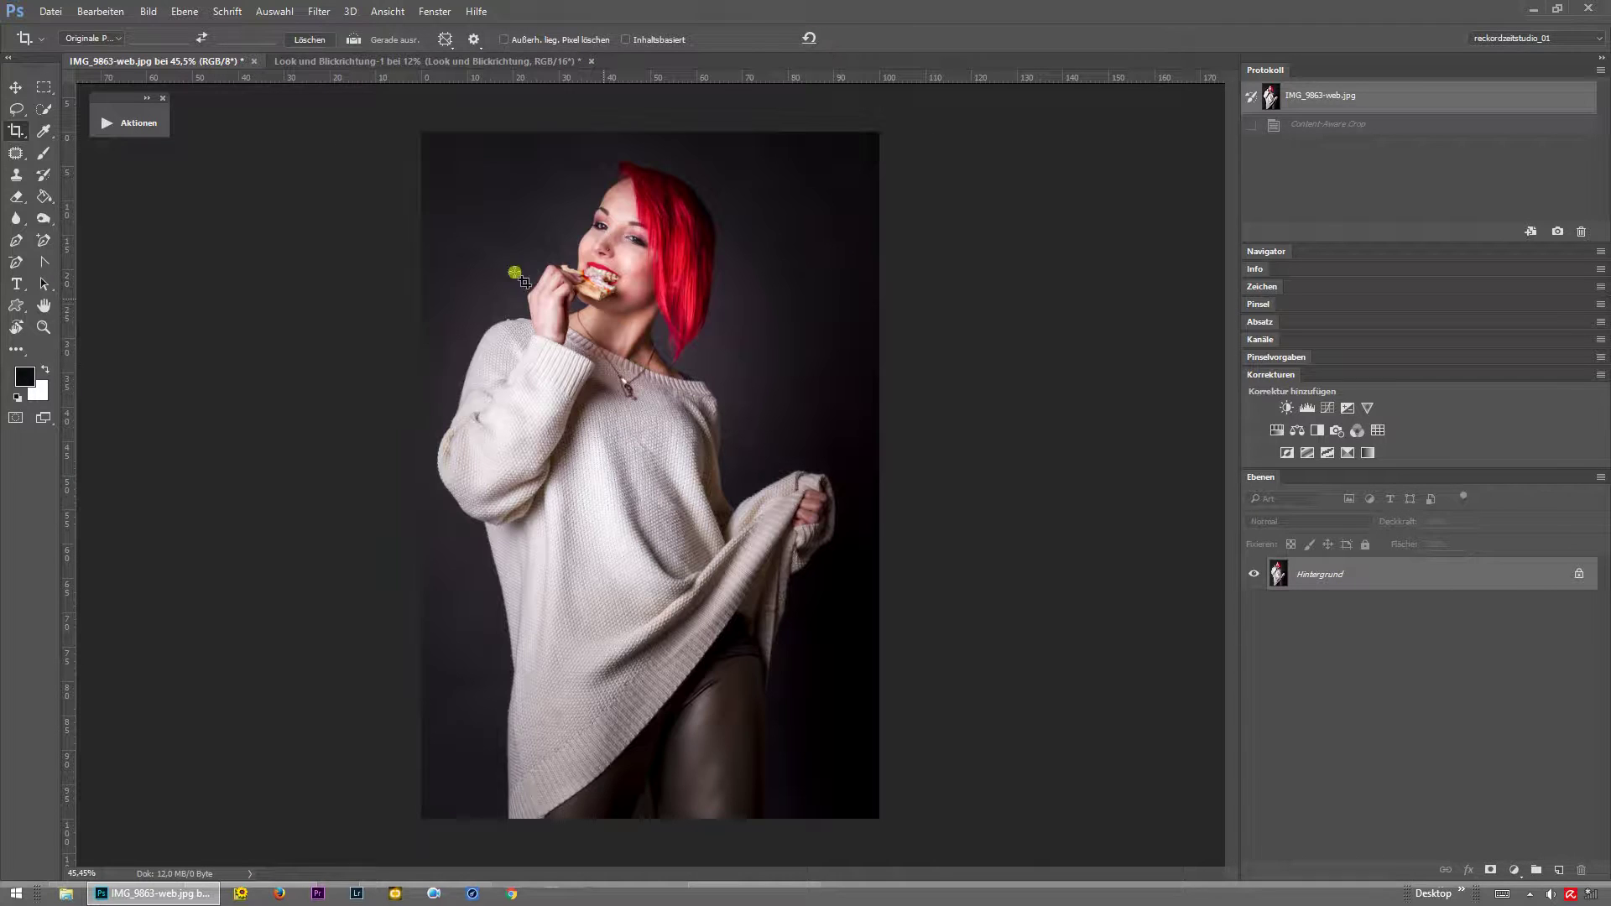
# Draw a small crop around the face and turn off auto-centred preview.
pyautogui.moveTo(521, 177); pyautogui.dragTo(698, 287)
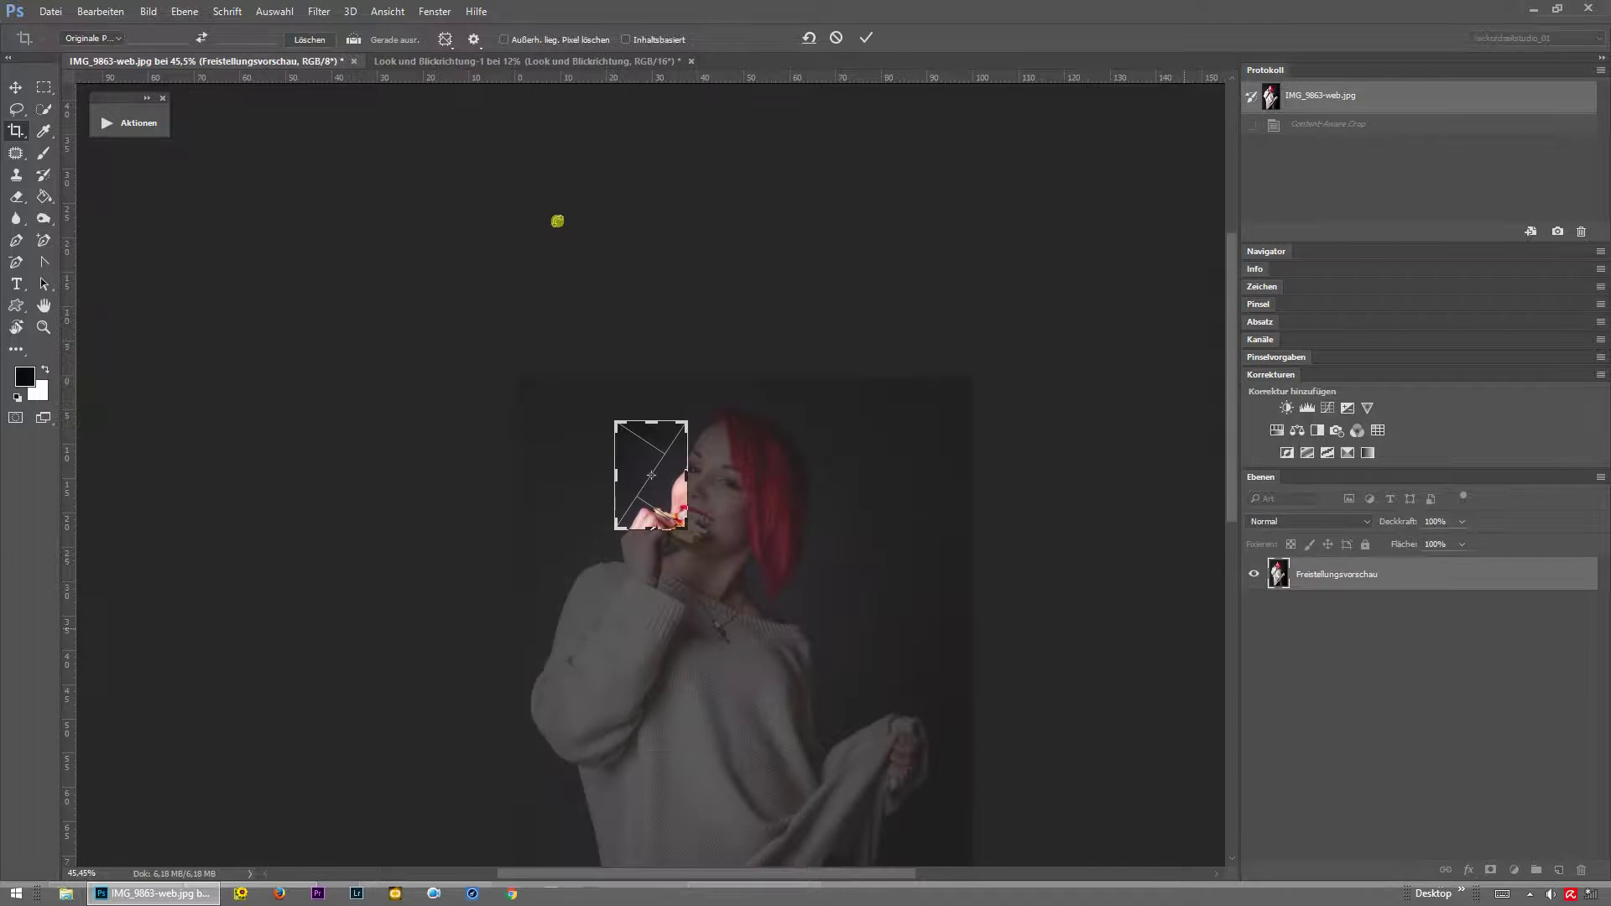
pyautogui.moveTo(638, 497); pyautogui.dragTo(601, 295)
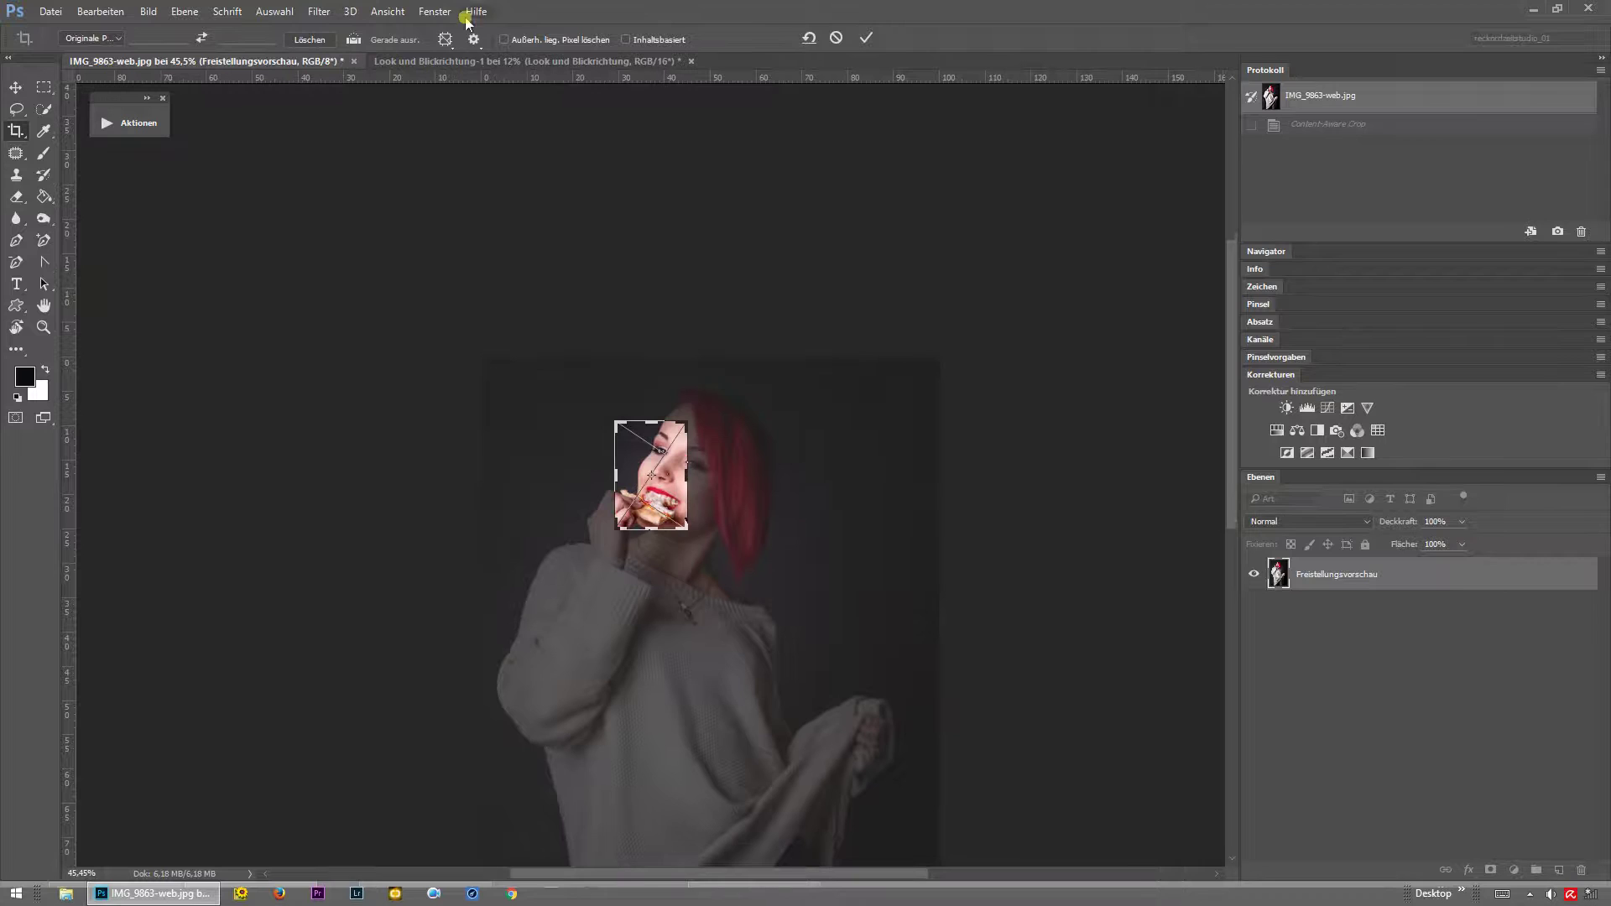
pyautogui.click(474, 40)
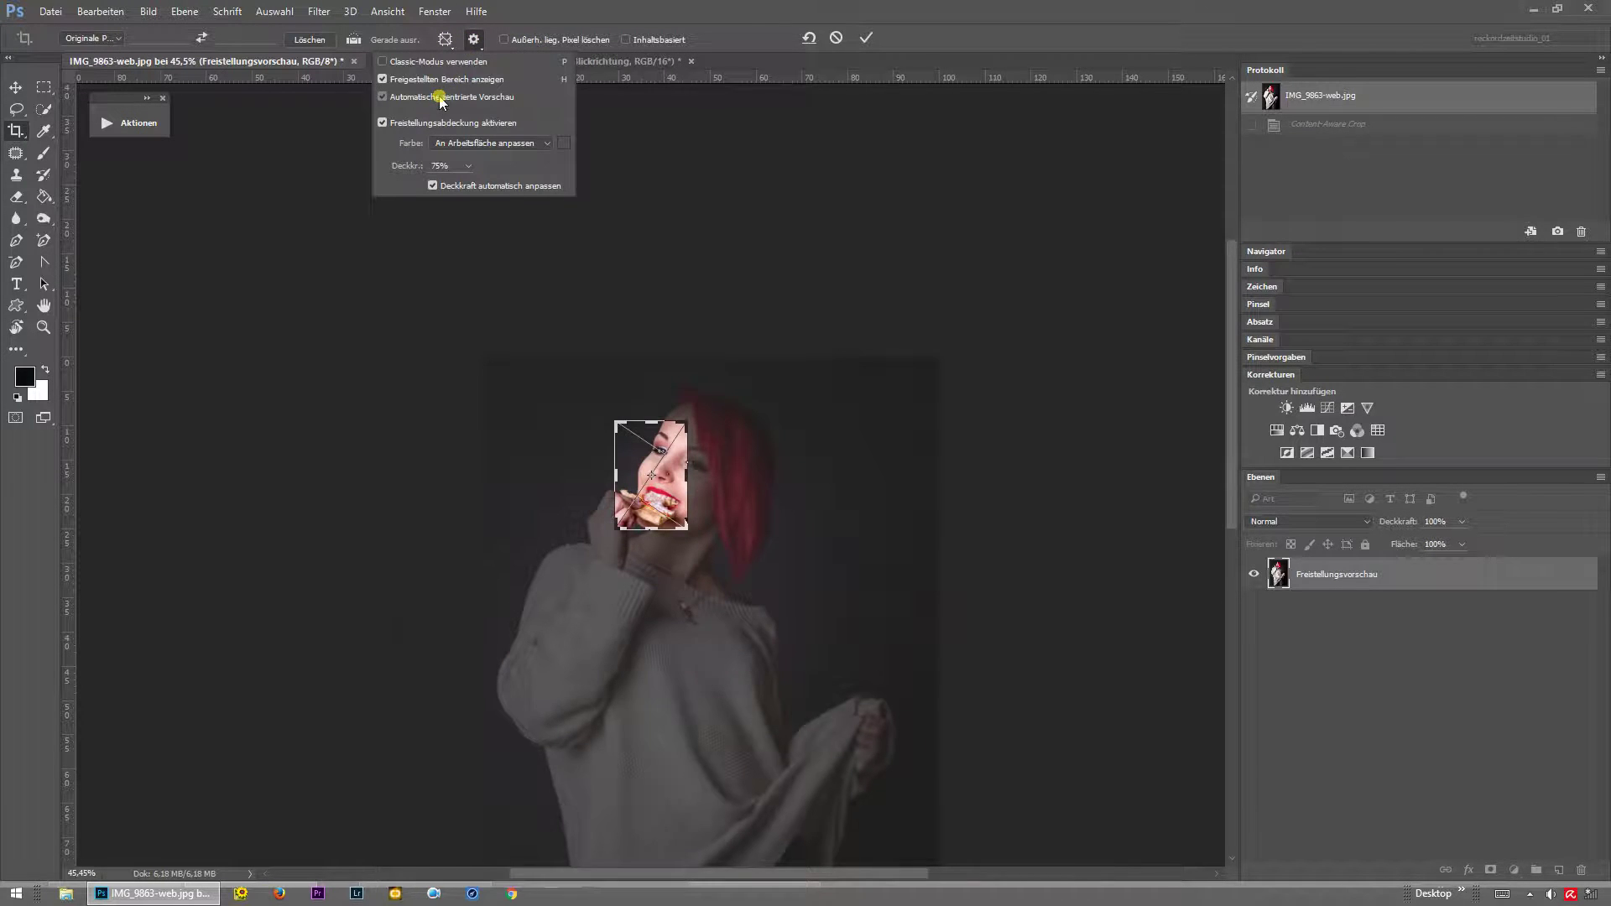
pyautogui.click(441, 98)
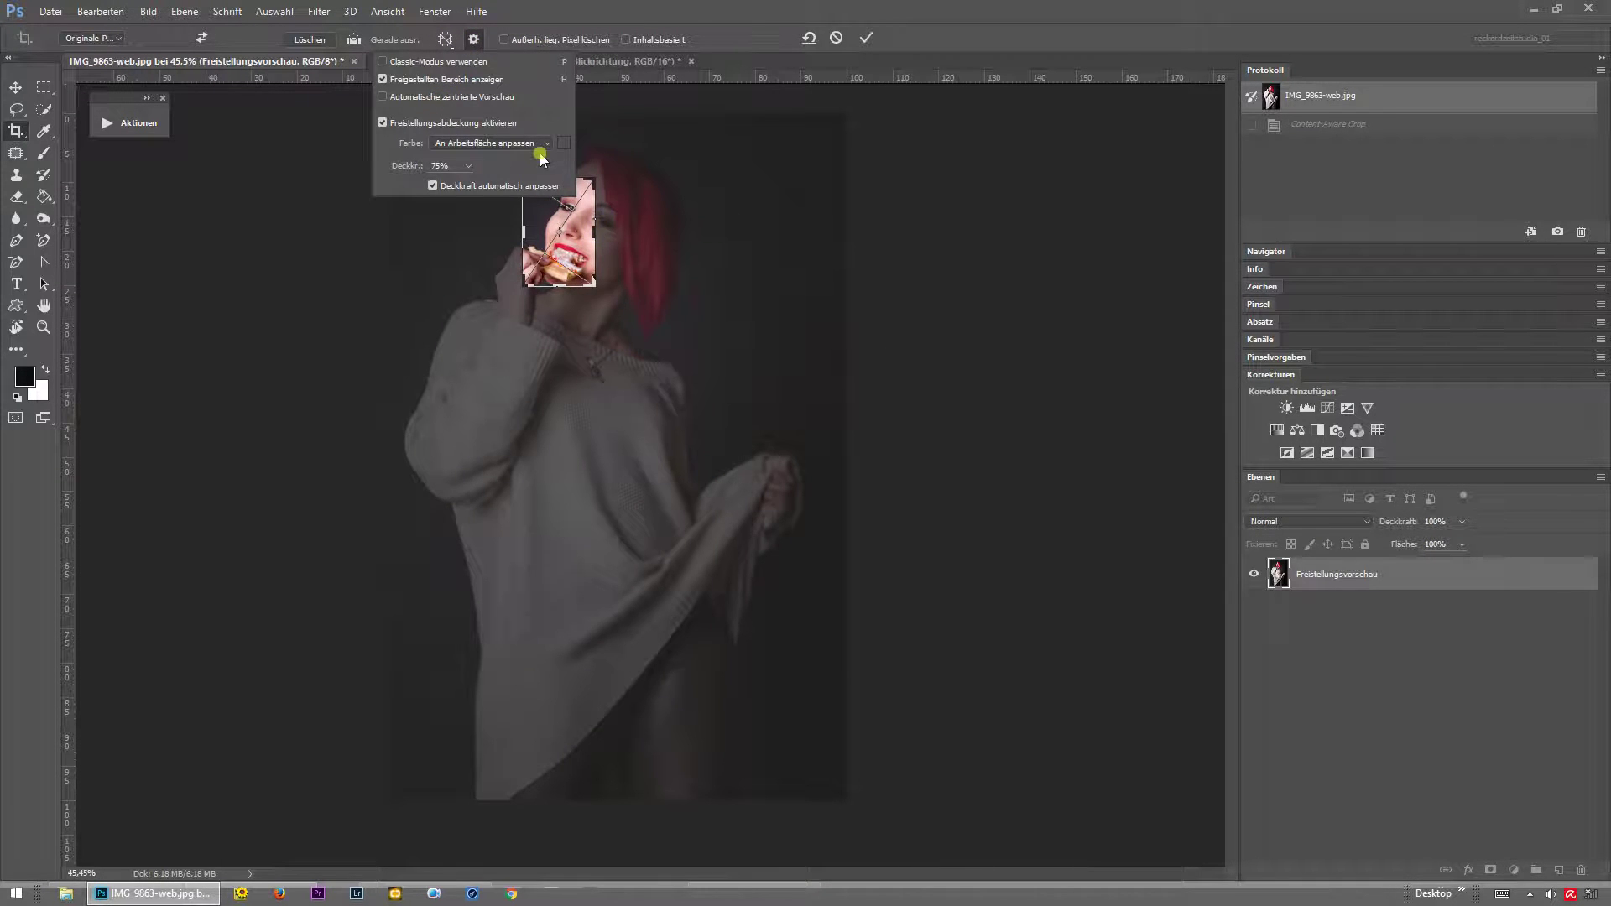
# Enlarge the crop to head and shoulders, re-enable Automatische zentrierte Vorschau, then cancel the crop.
pyautogui.moveTo(590, 279); pyautogui.dragTo(648, 367)
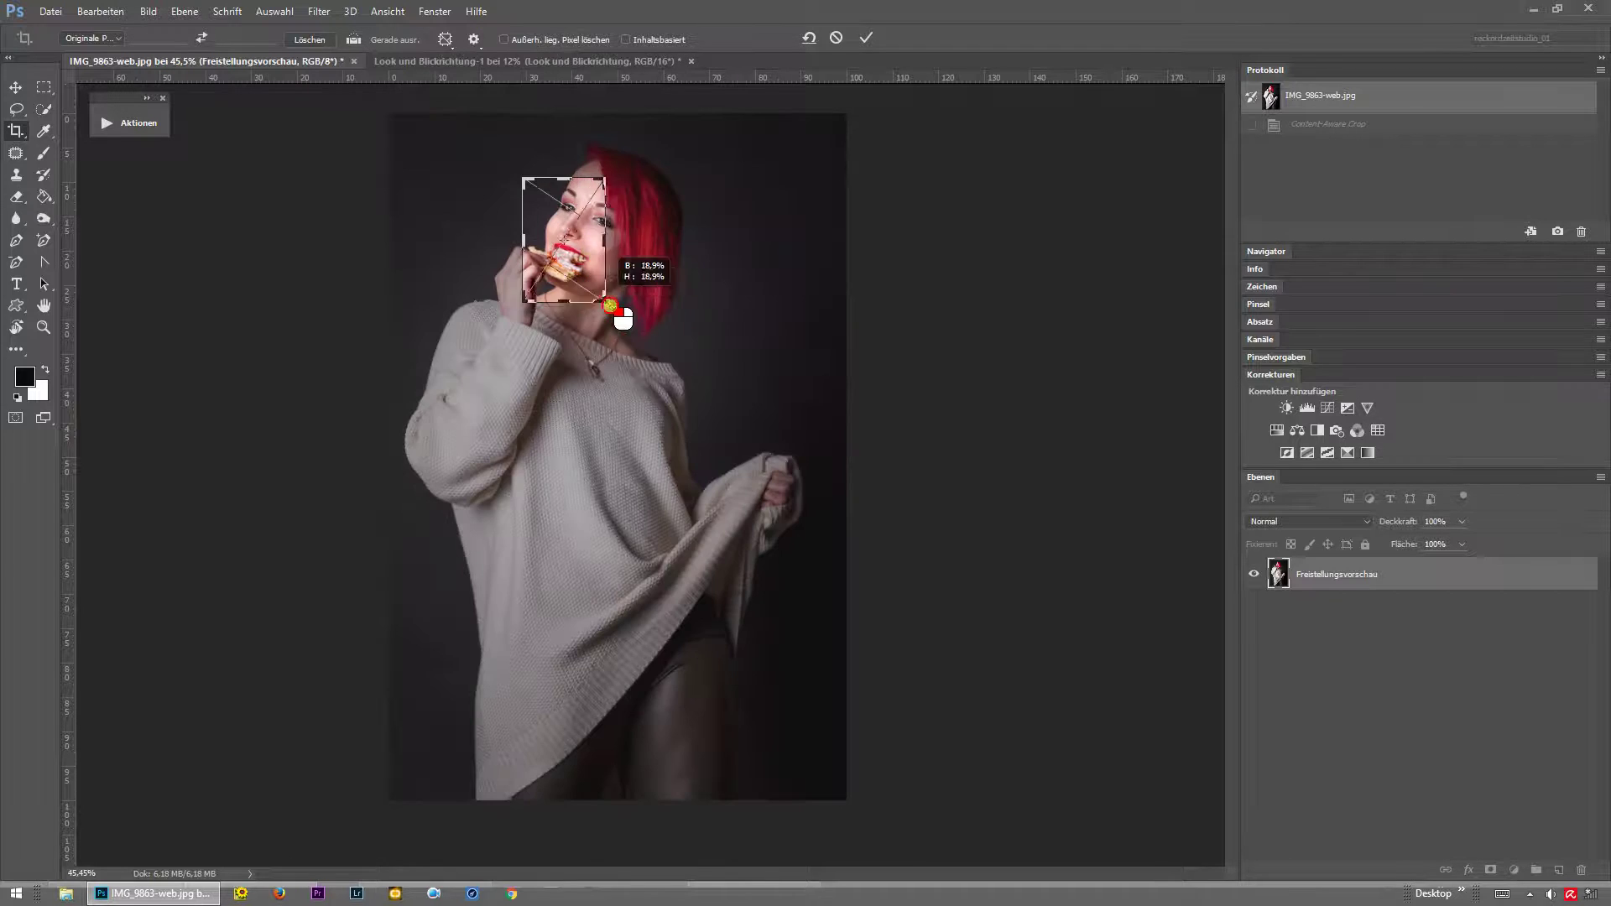
pyautogui.moveTo(616, 288)
pyautogui.mouseDown()
pyautogui.moveTo(625, 337)
pyautogui.moveTo(567, 187)
pyautogui.mouseUp()
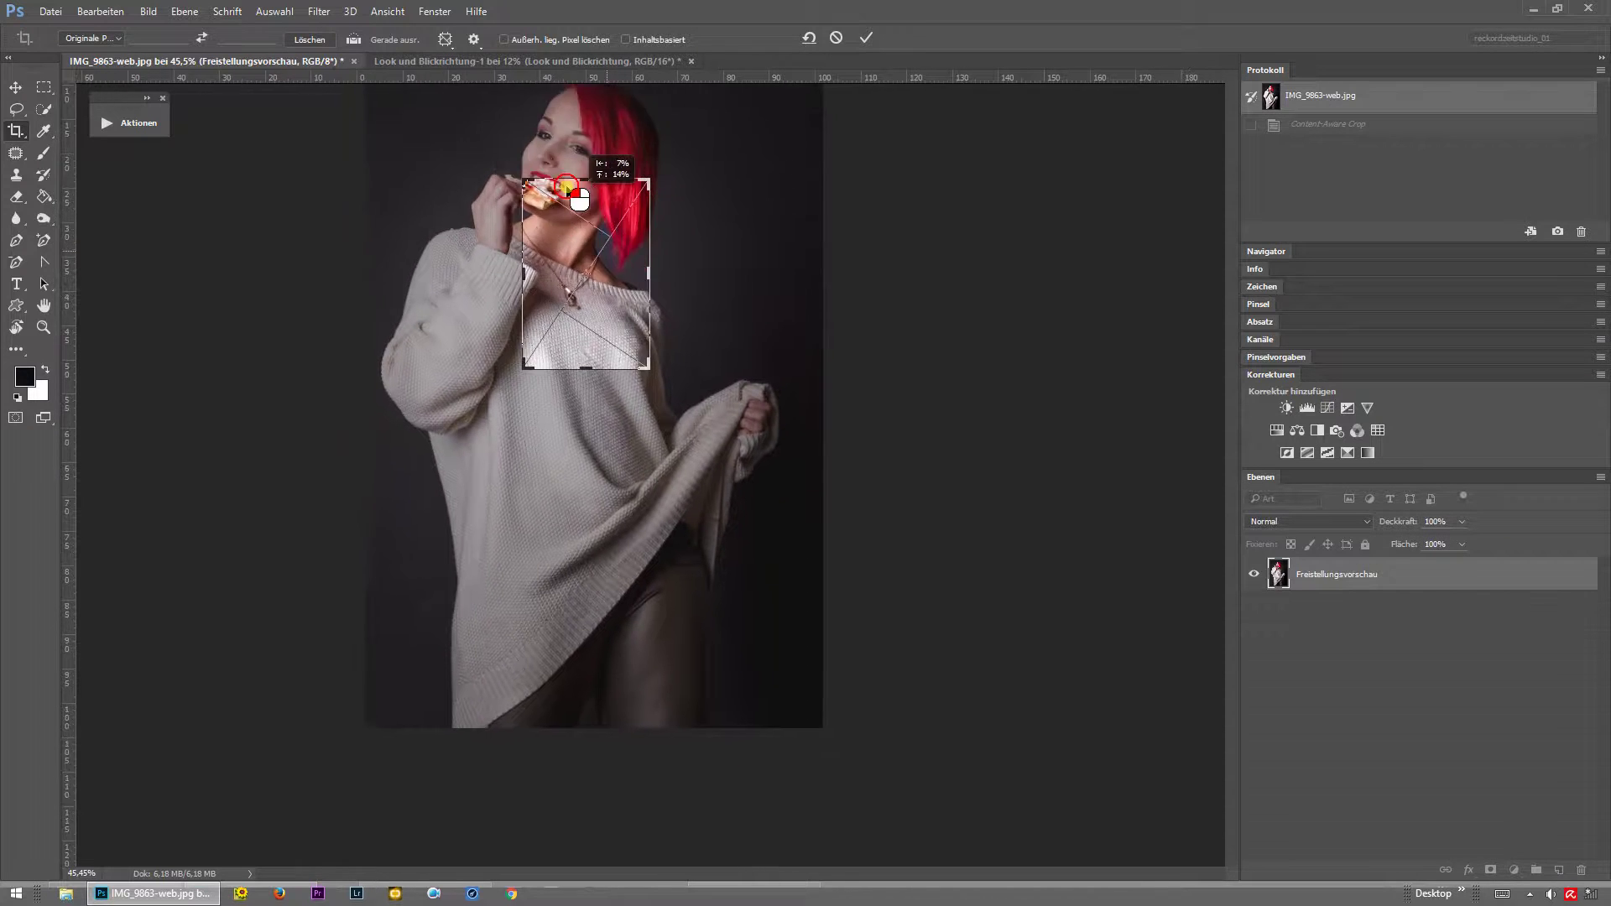
pyautogui.moveTo(567, 187); pyautogui.dragTo(573, 309)
pyautogui.click(473, 39)
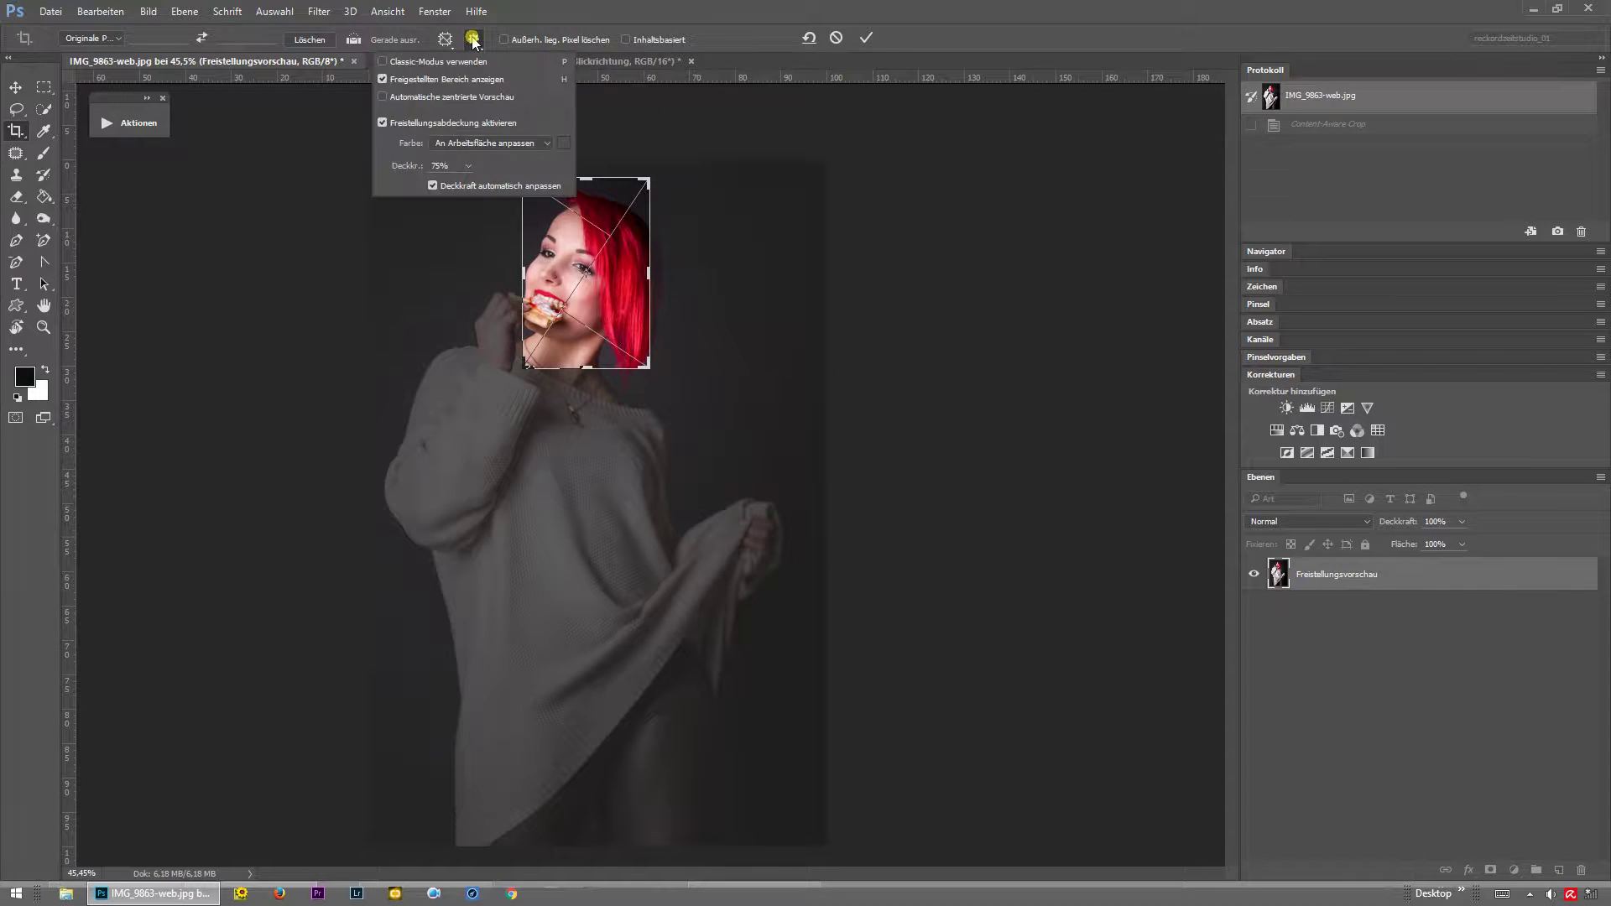
pyautogui.click(446, 97)
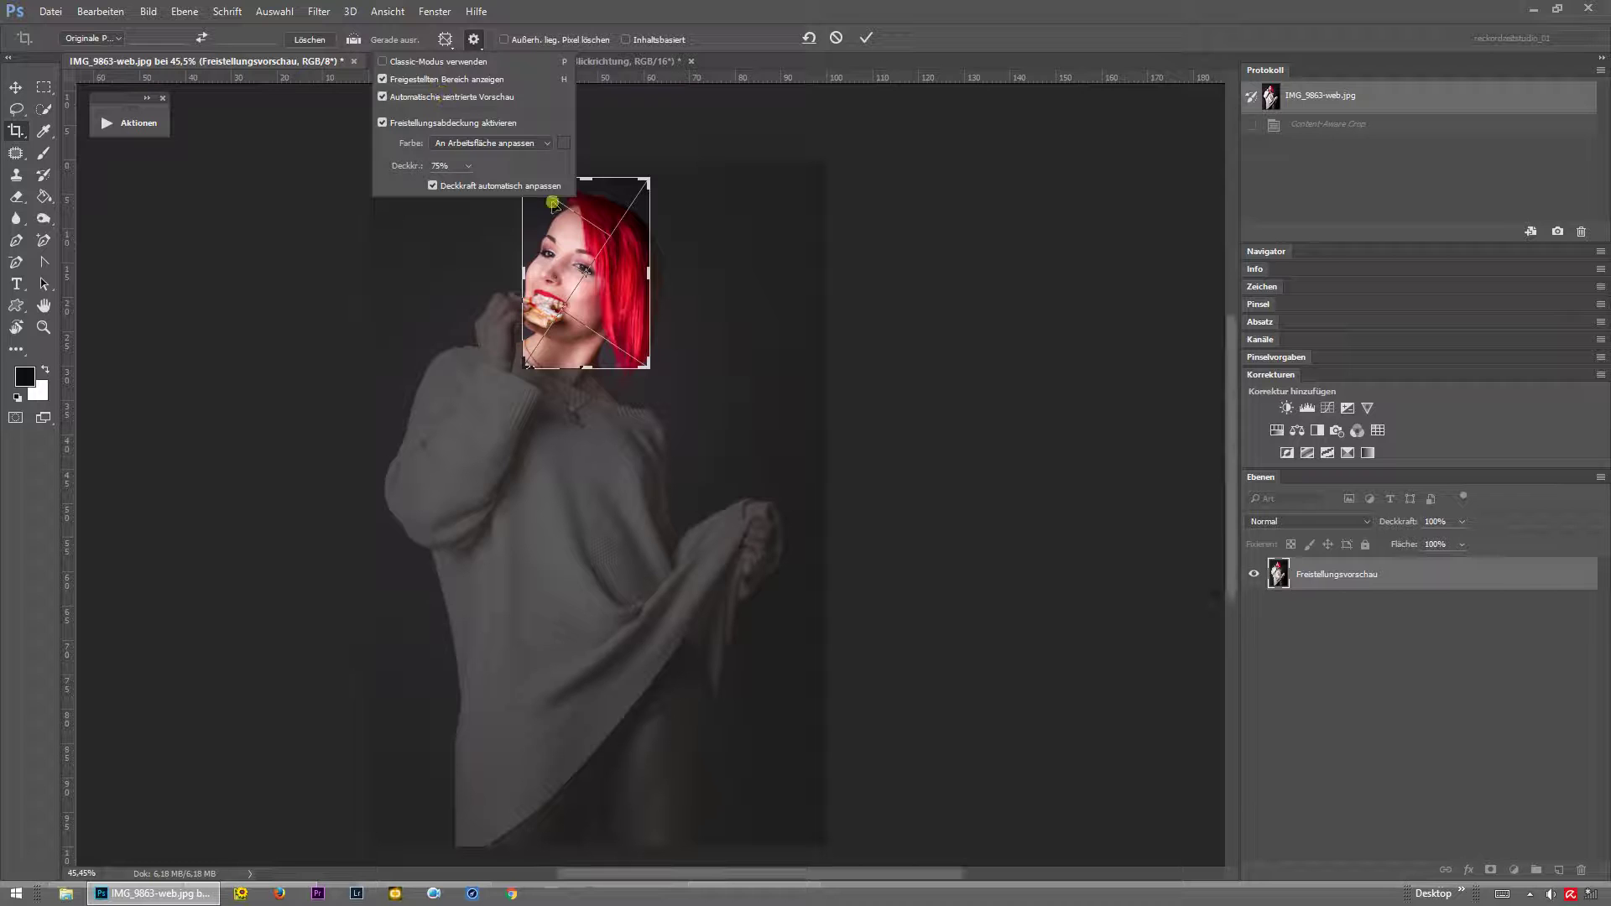
pyautogui.click(836, 38)
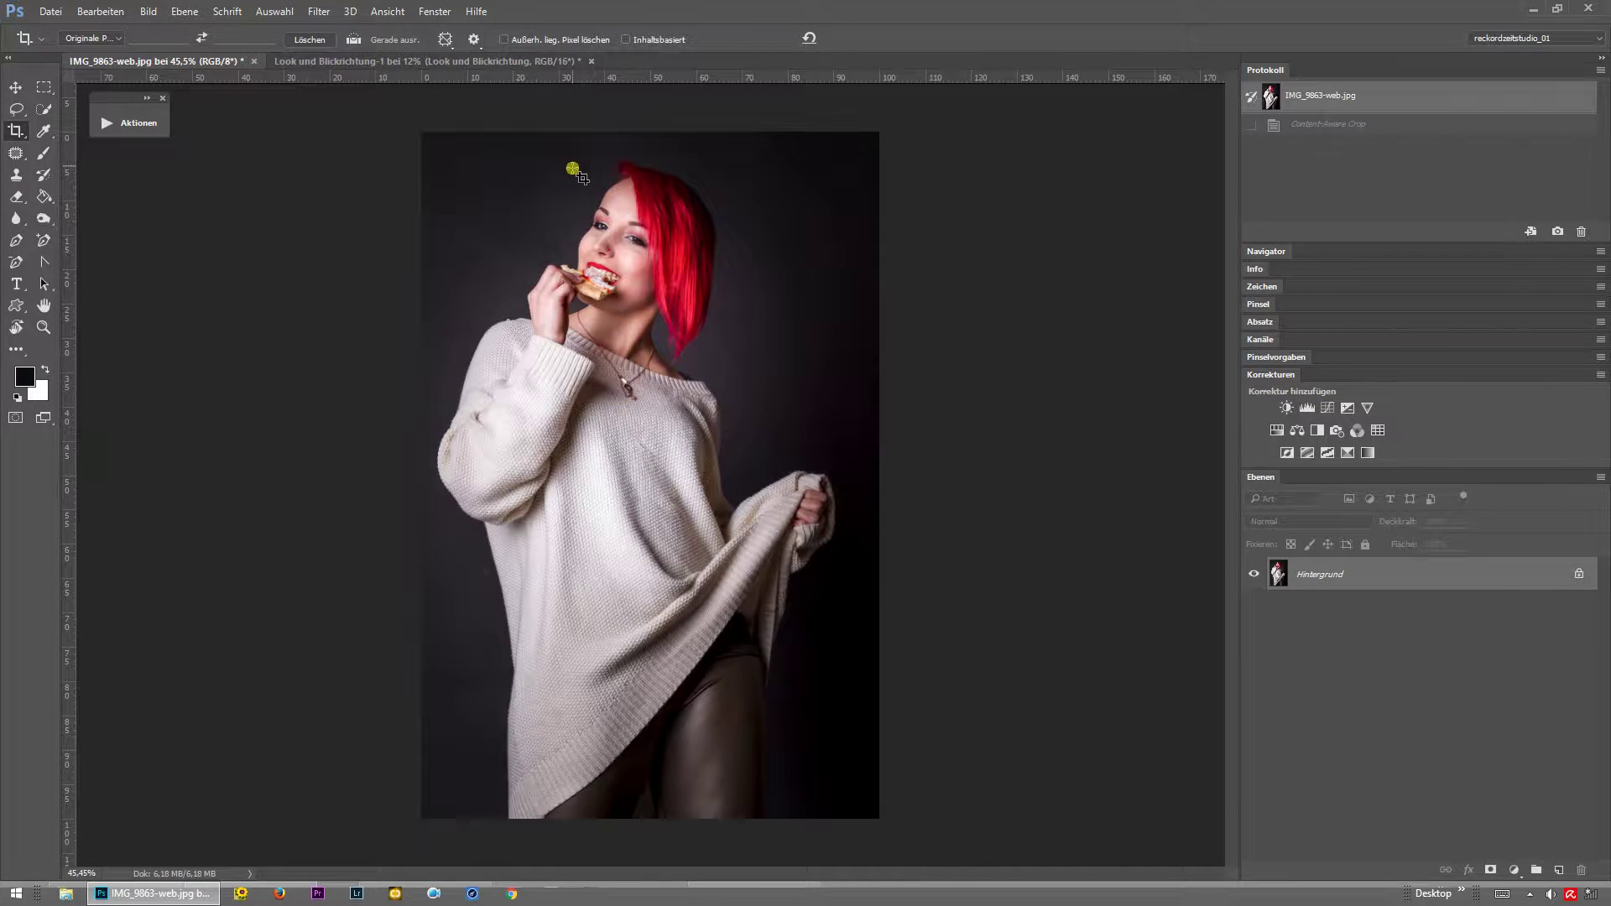
pyautogui.moveTo(574, 170); pyautogui.dragTo(703, 364)
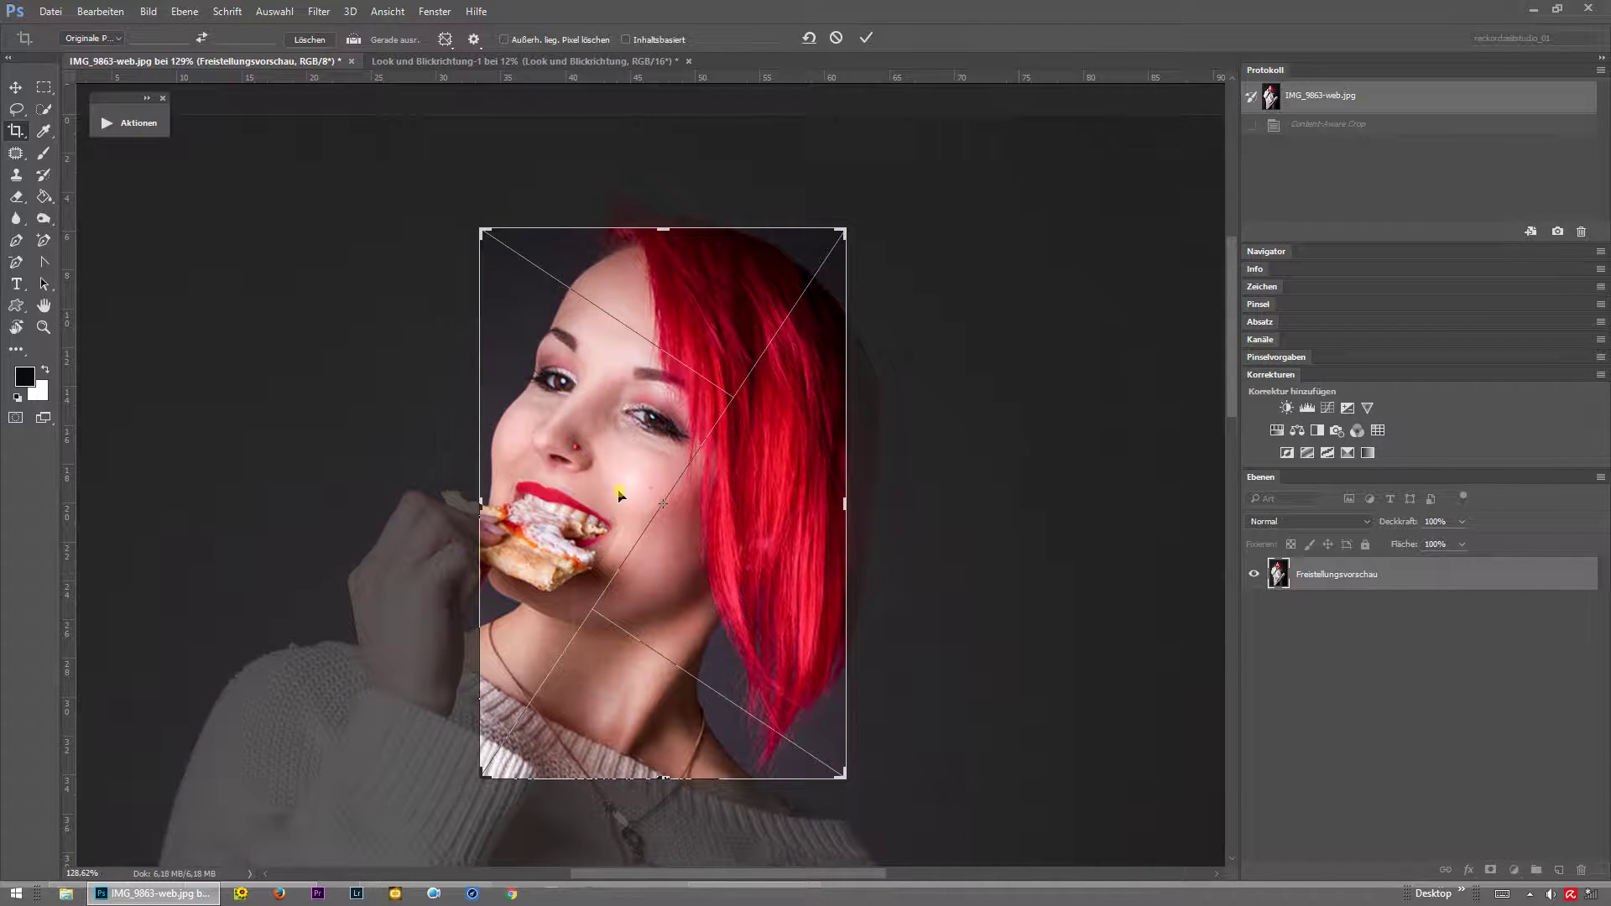
pyautogui.scroll(-3, 619, 495)
pyautogui.scroll(-2, 619, 495)
pyautogui.scroll(-1, 618, 497)
pyautogui.scroll(-1, 617, 500)
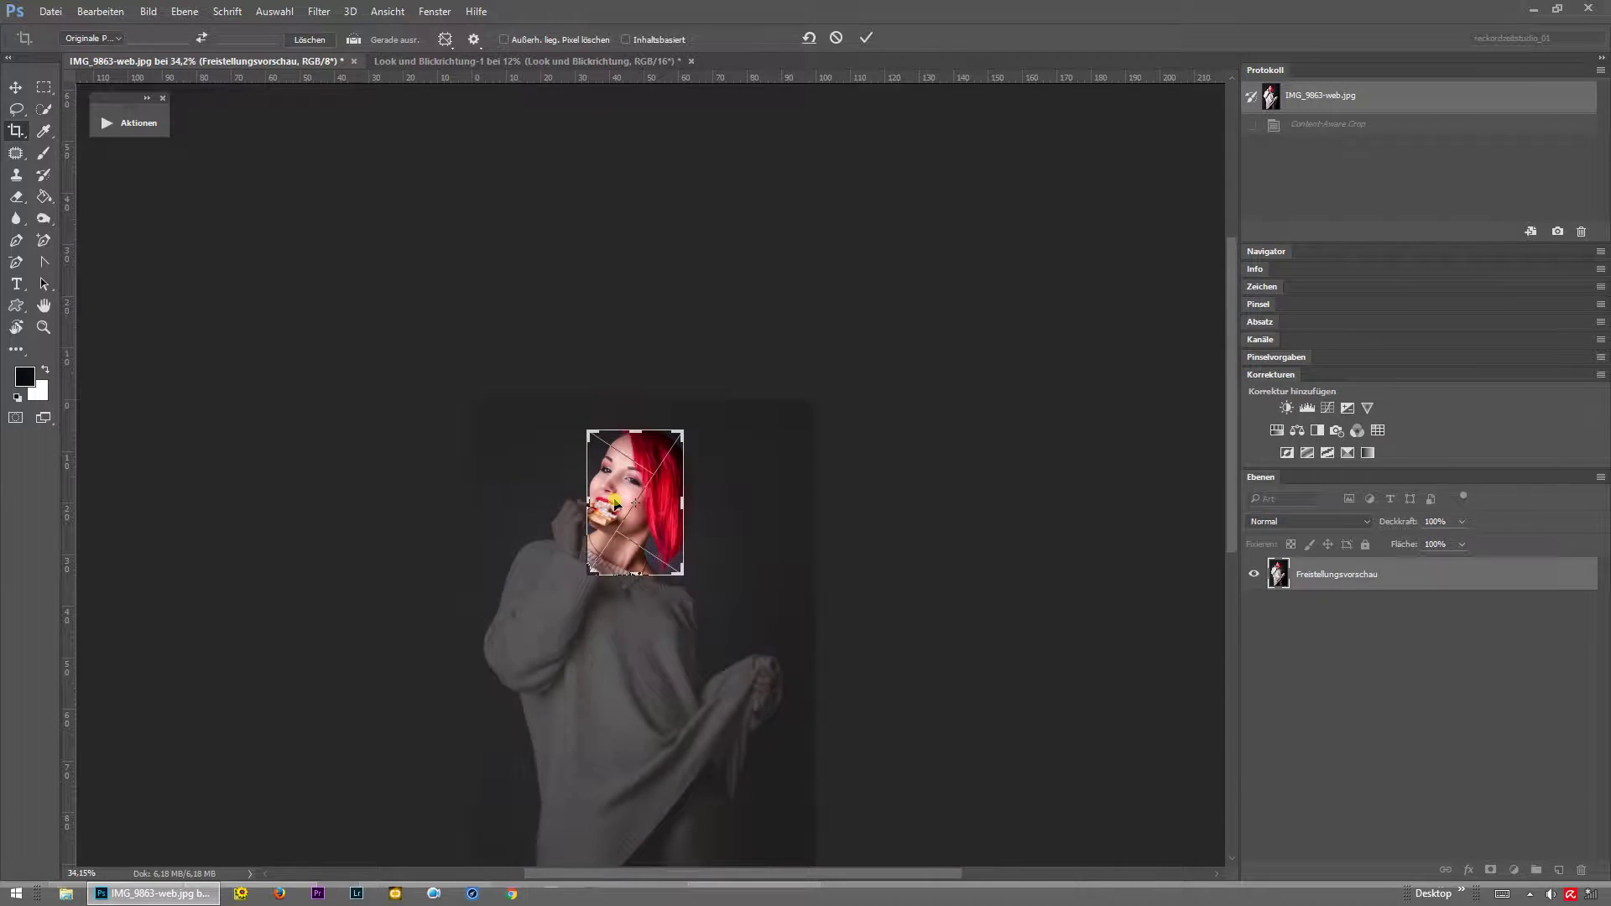
pyautogui.scroll(-1, 615, 502)
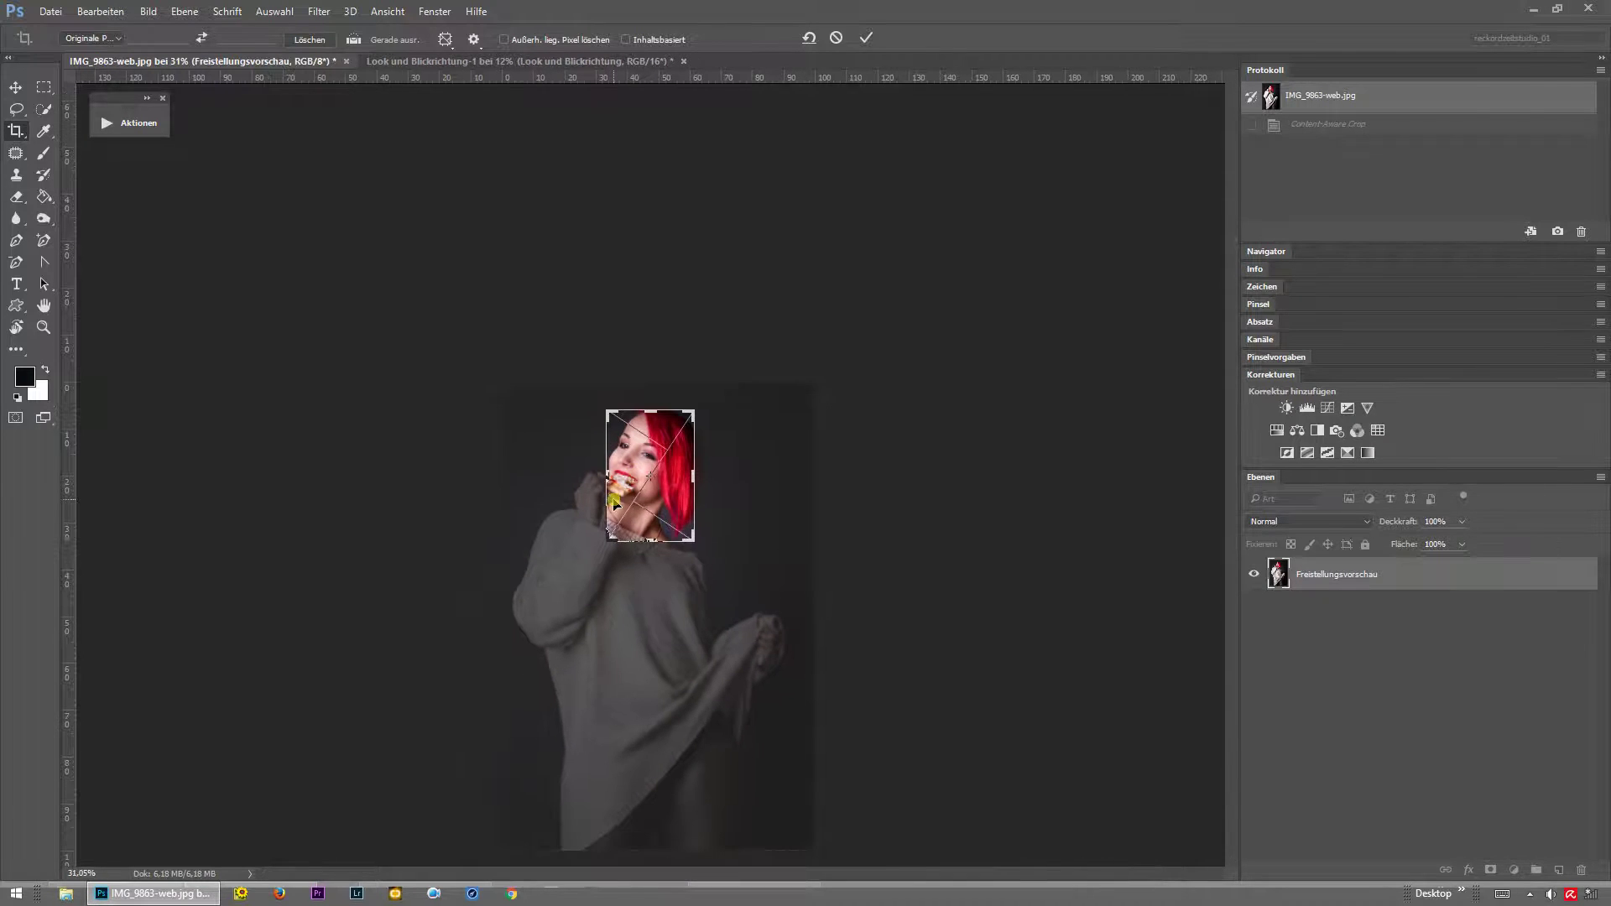
pyautogui.click(476, 40)
pyautogui.click(837, 37)
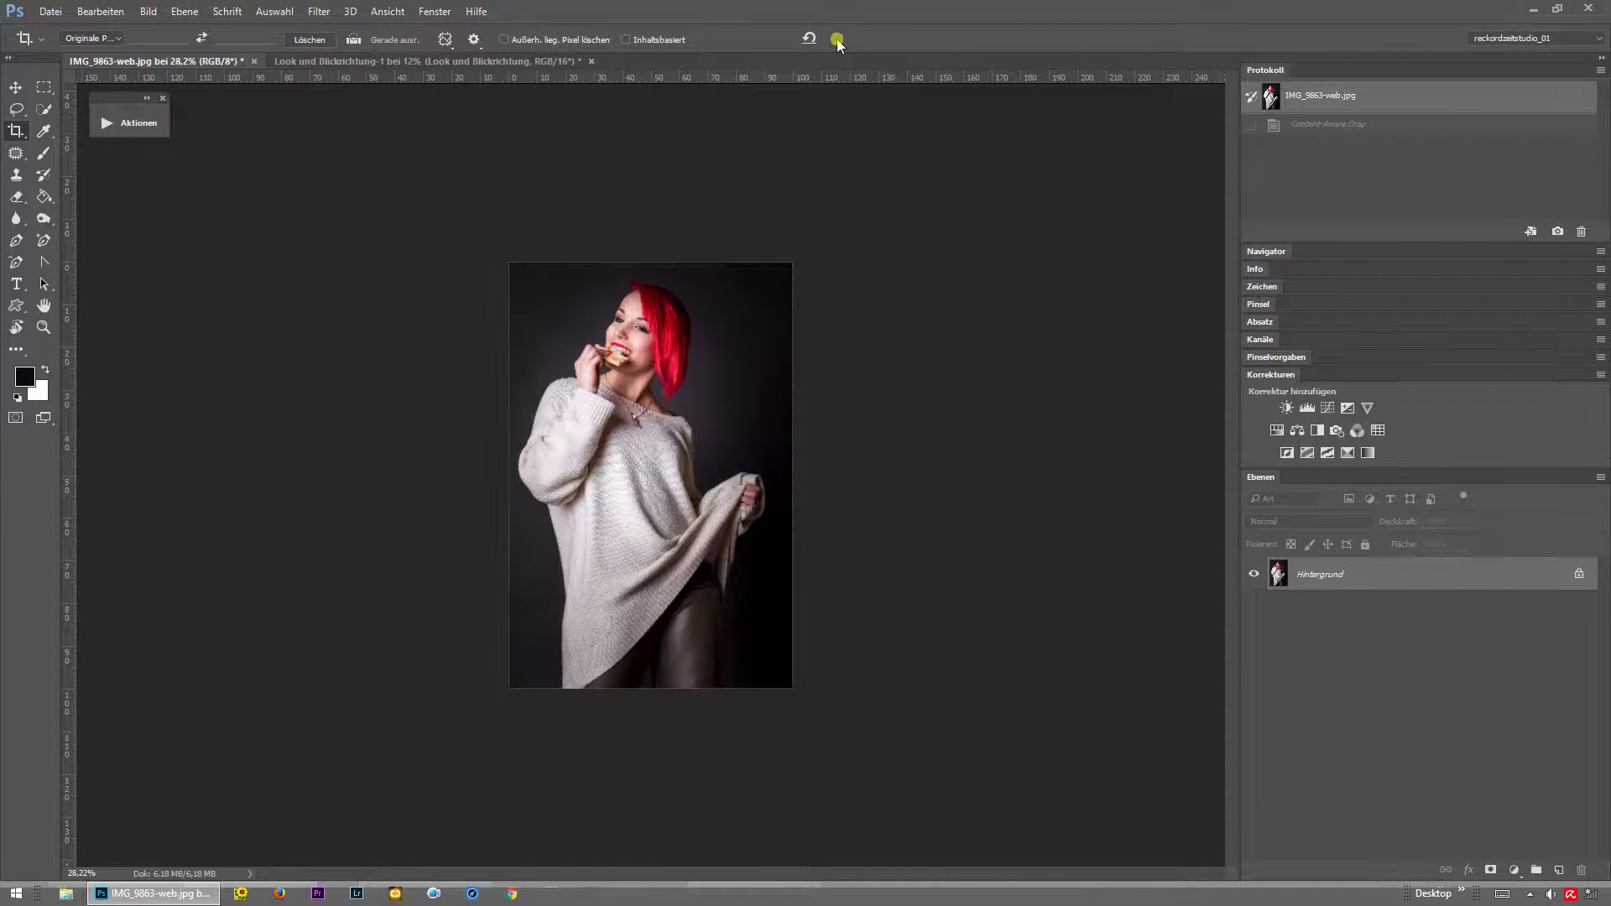
pyautogui.scroll(1, 789, 273)
pyautogui.scroll(1, 789, 273)
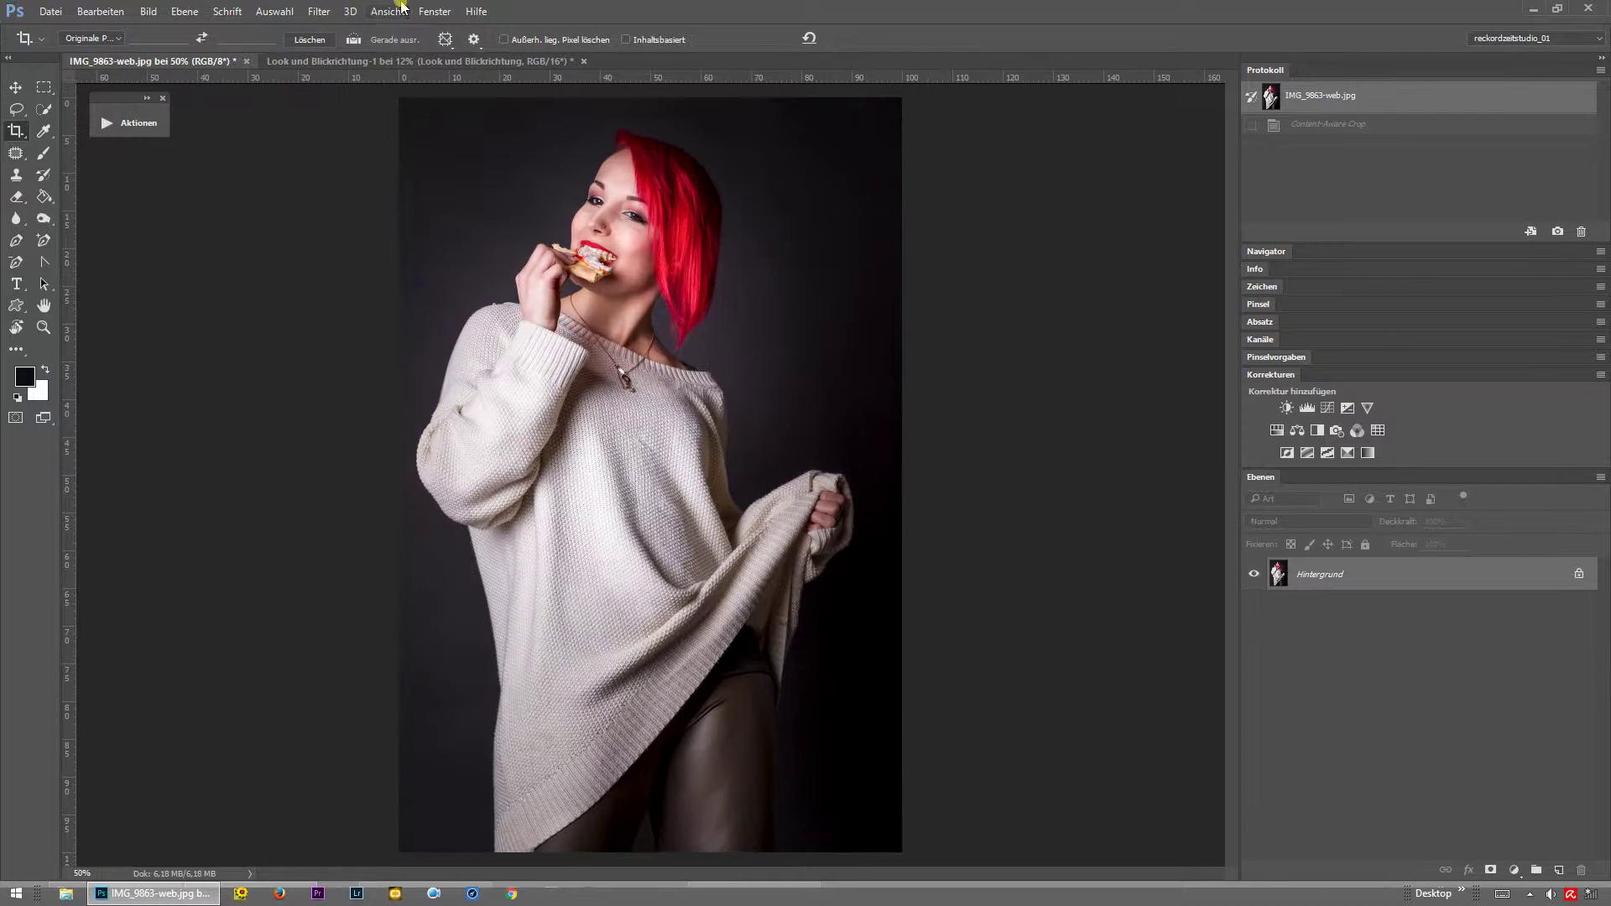
# Start a new crop, pull it into a tall head-to-thighs frame, and shift the photo slightly.
pyautogui.click(495, 186)
pyautogui.click(472, 40)
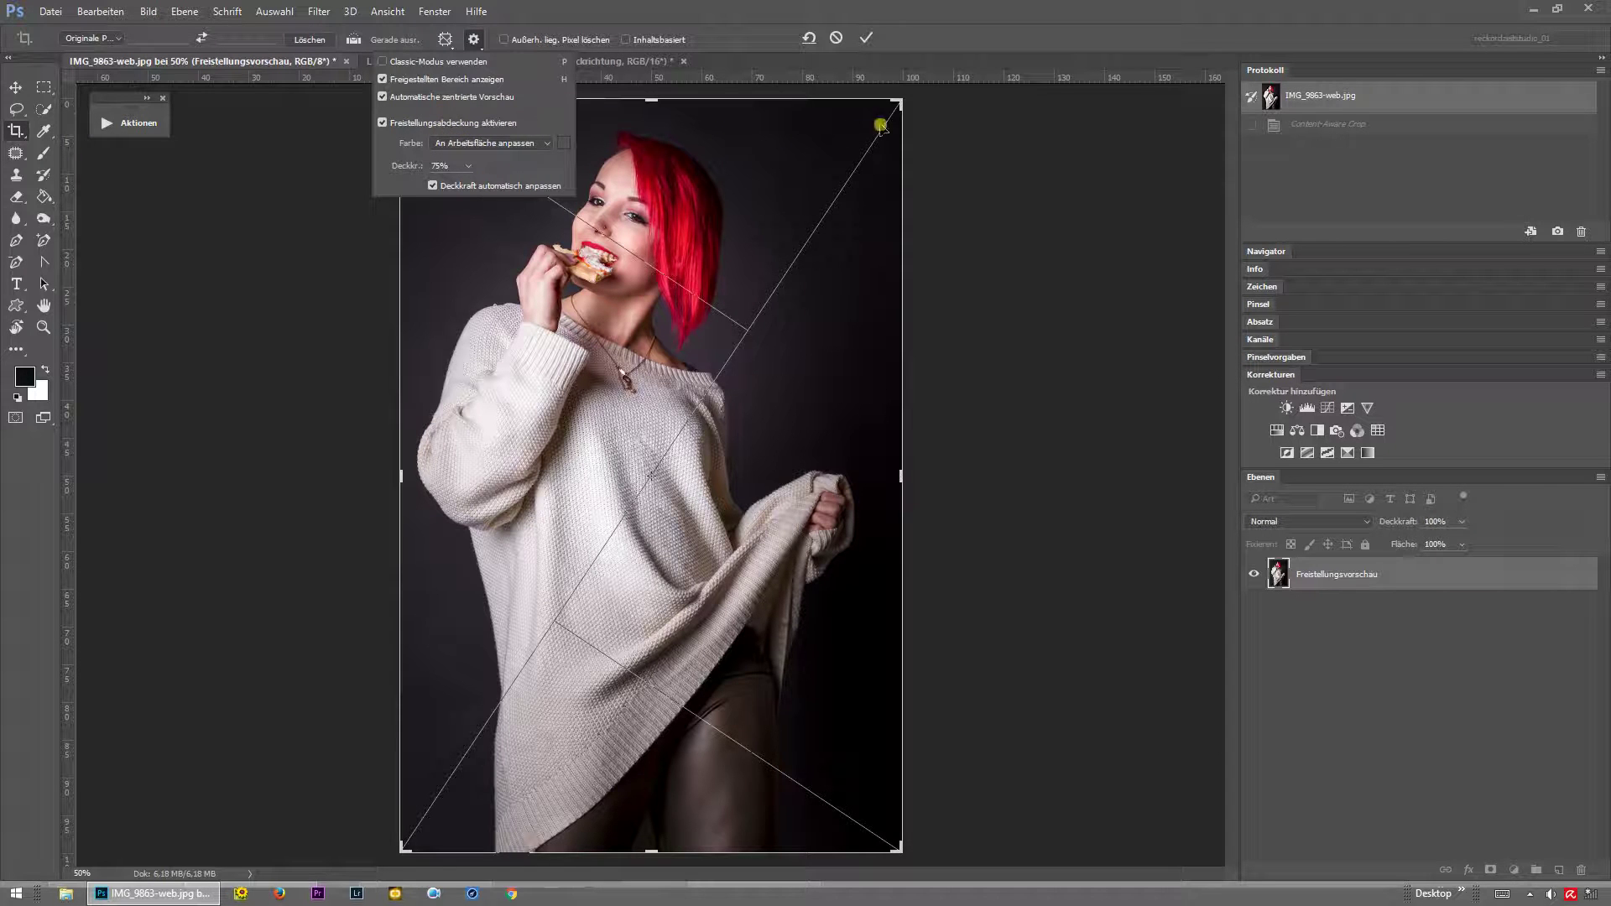
pyautogui.click(904, 102)
pyautogui.moveTo(904, 102); pyautogui.dragTo(844, 162)
pyautogui.moveTo(675, 316); pyautogui.dragTo(601, 515)
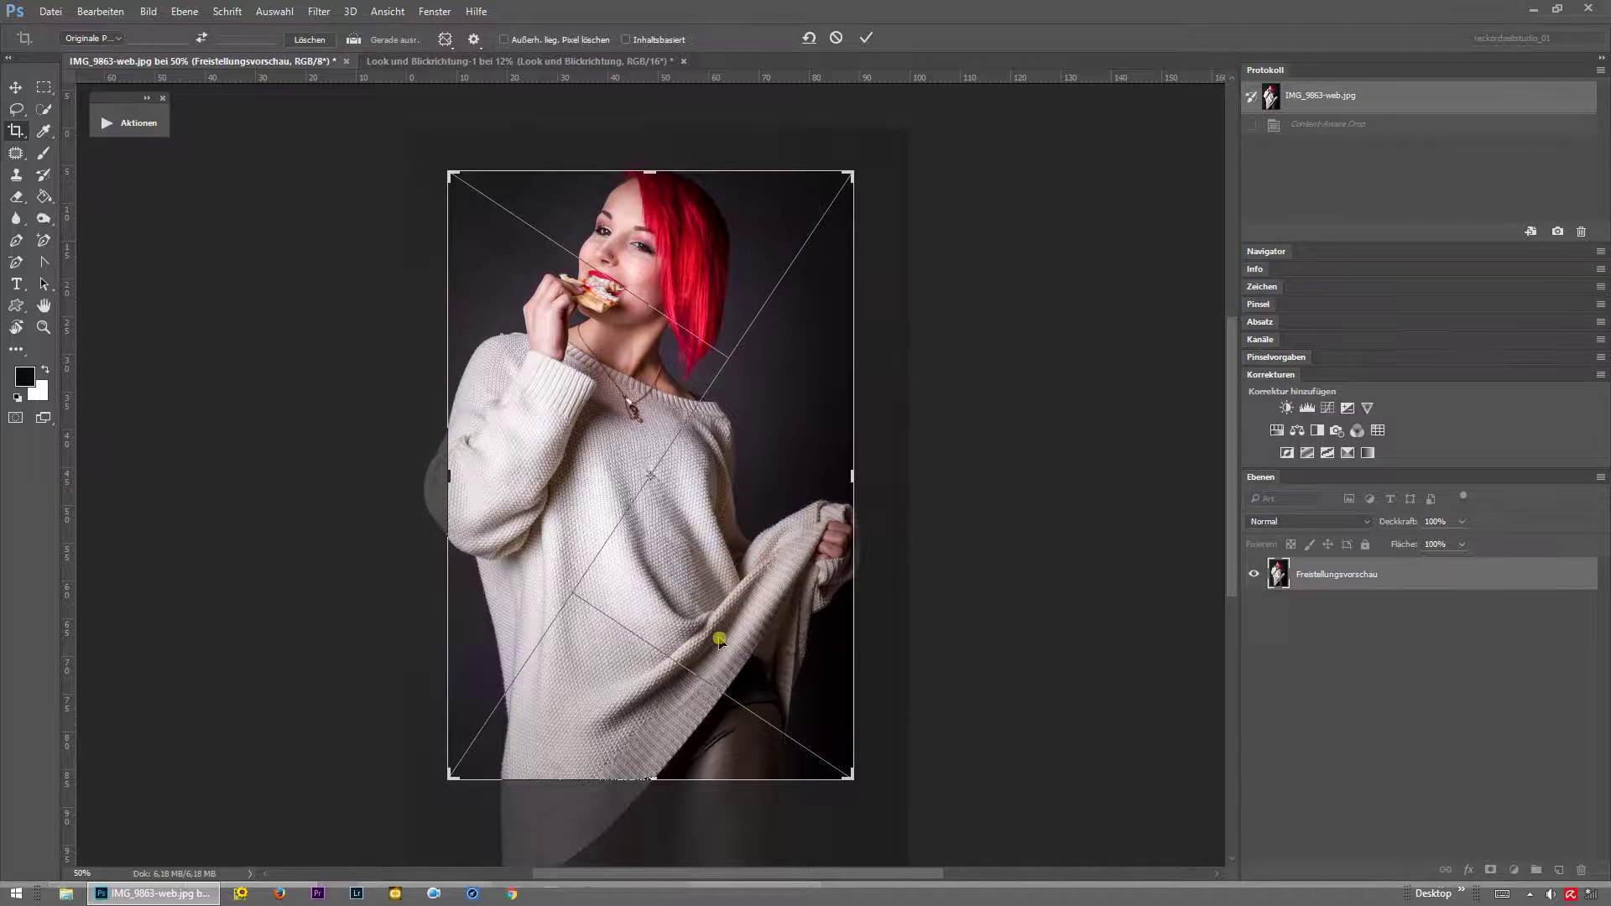
pyautogui.moveTo(720, 640); pyautogui.dragTo(696, 633)
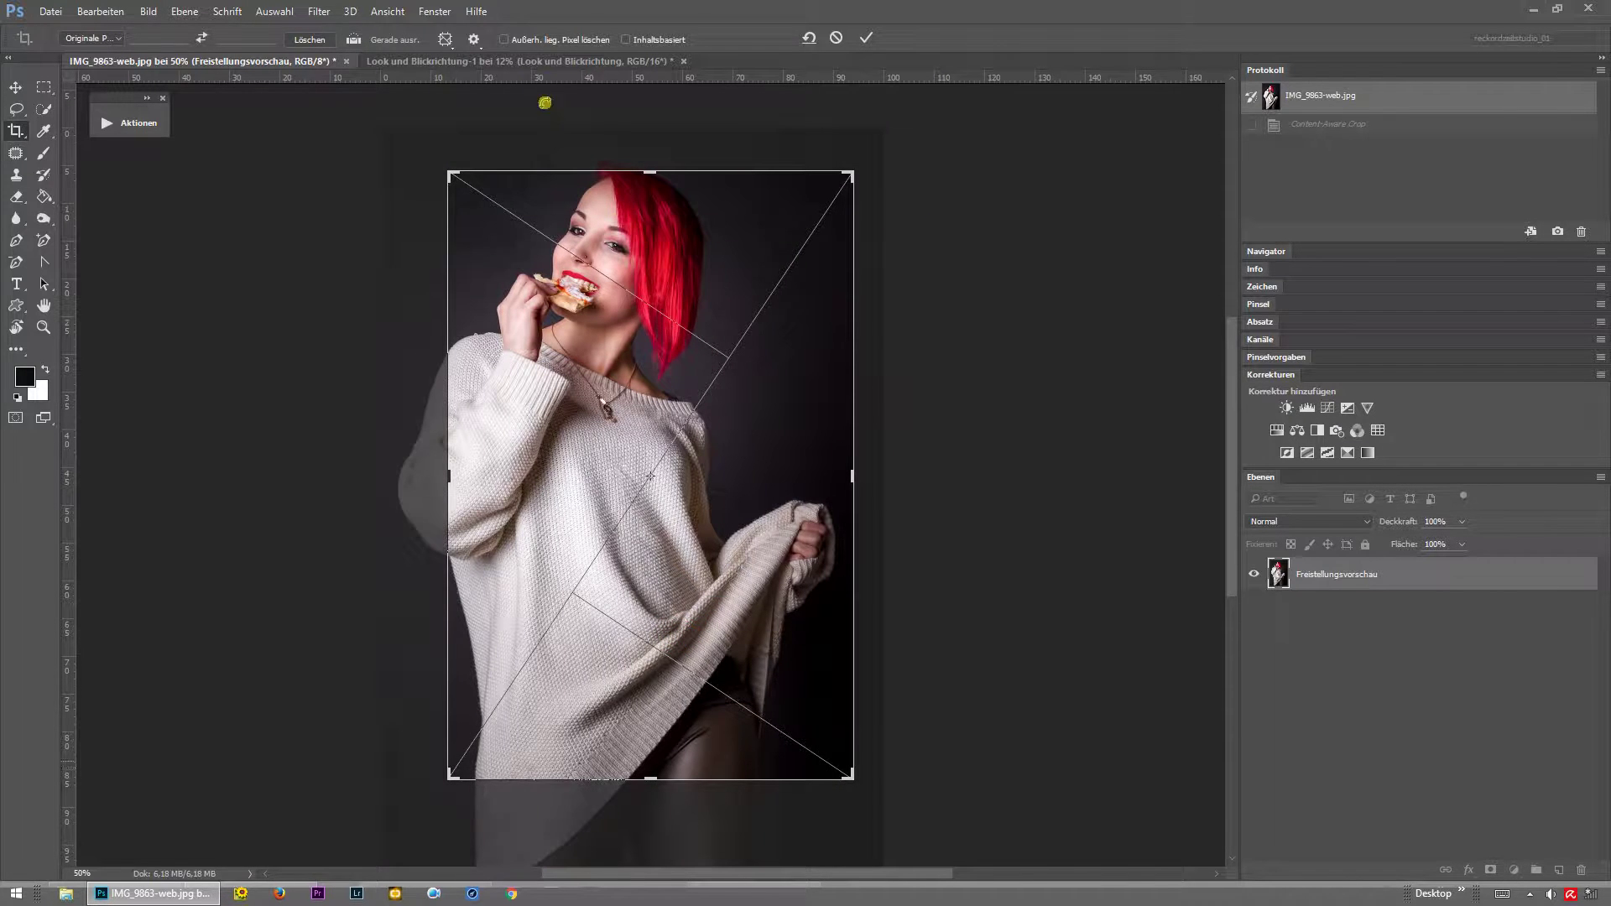
pyautogui.click(475, 39)
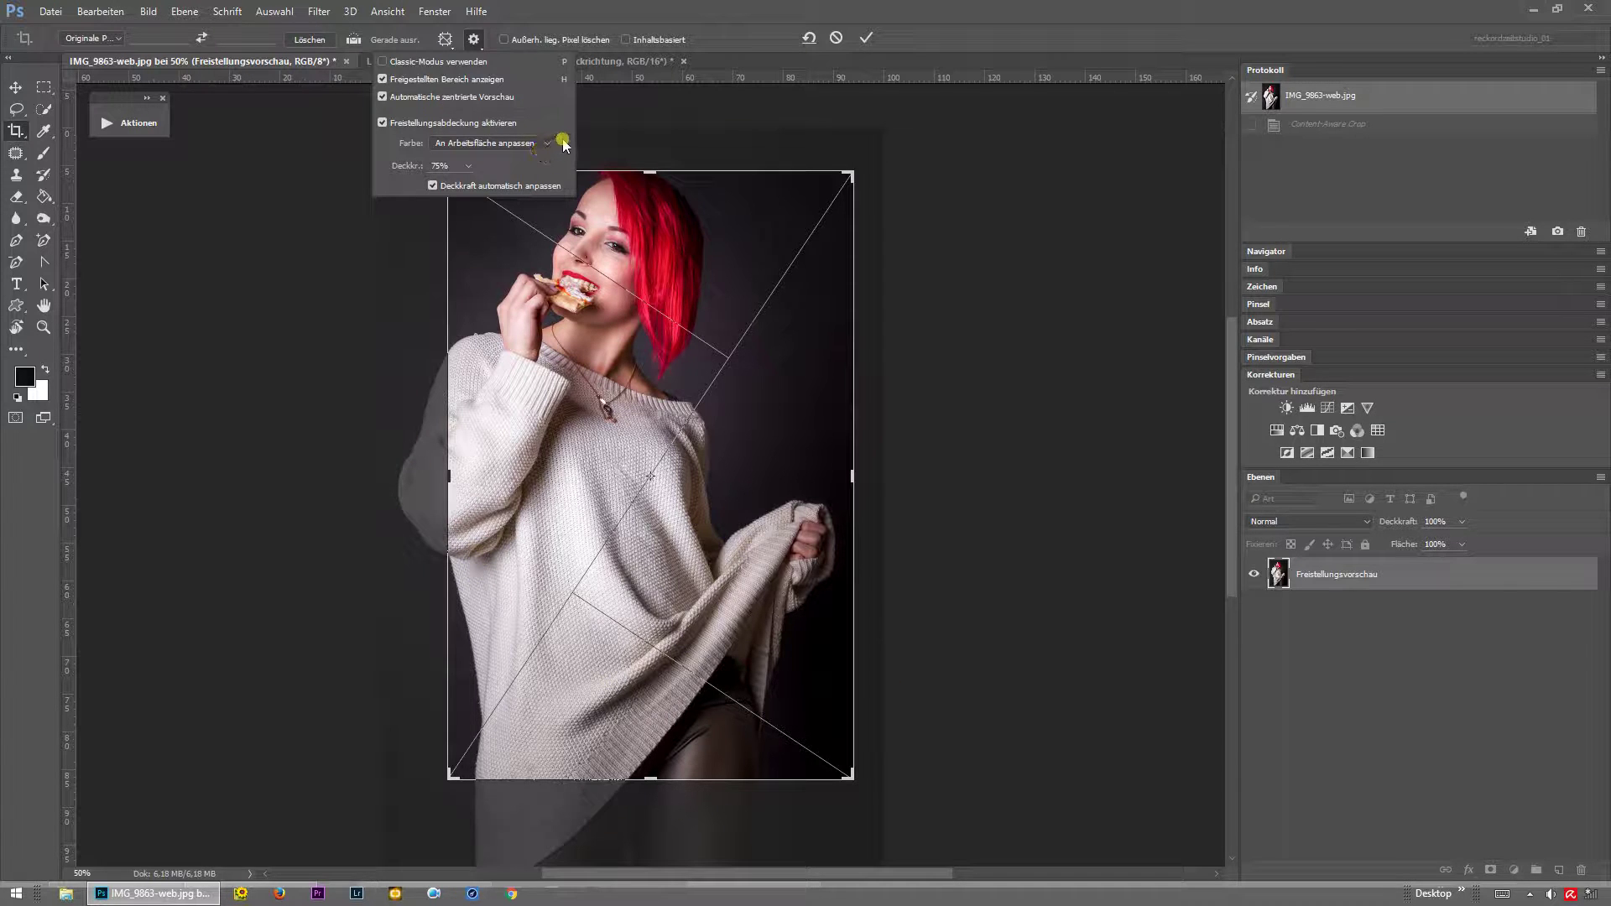
# Try a custom shield colour, revert Farbe to An Arbeitsfläche anpassen, and nudge the photo left.
pyautogui.click(534, 143)
pyautogui.click(529, 162)
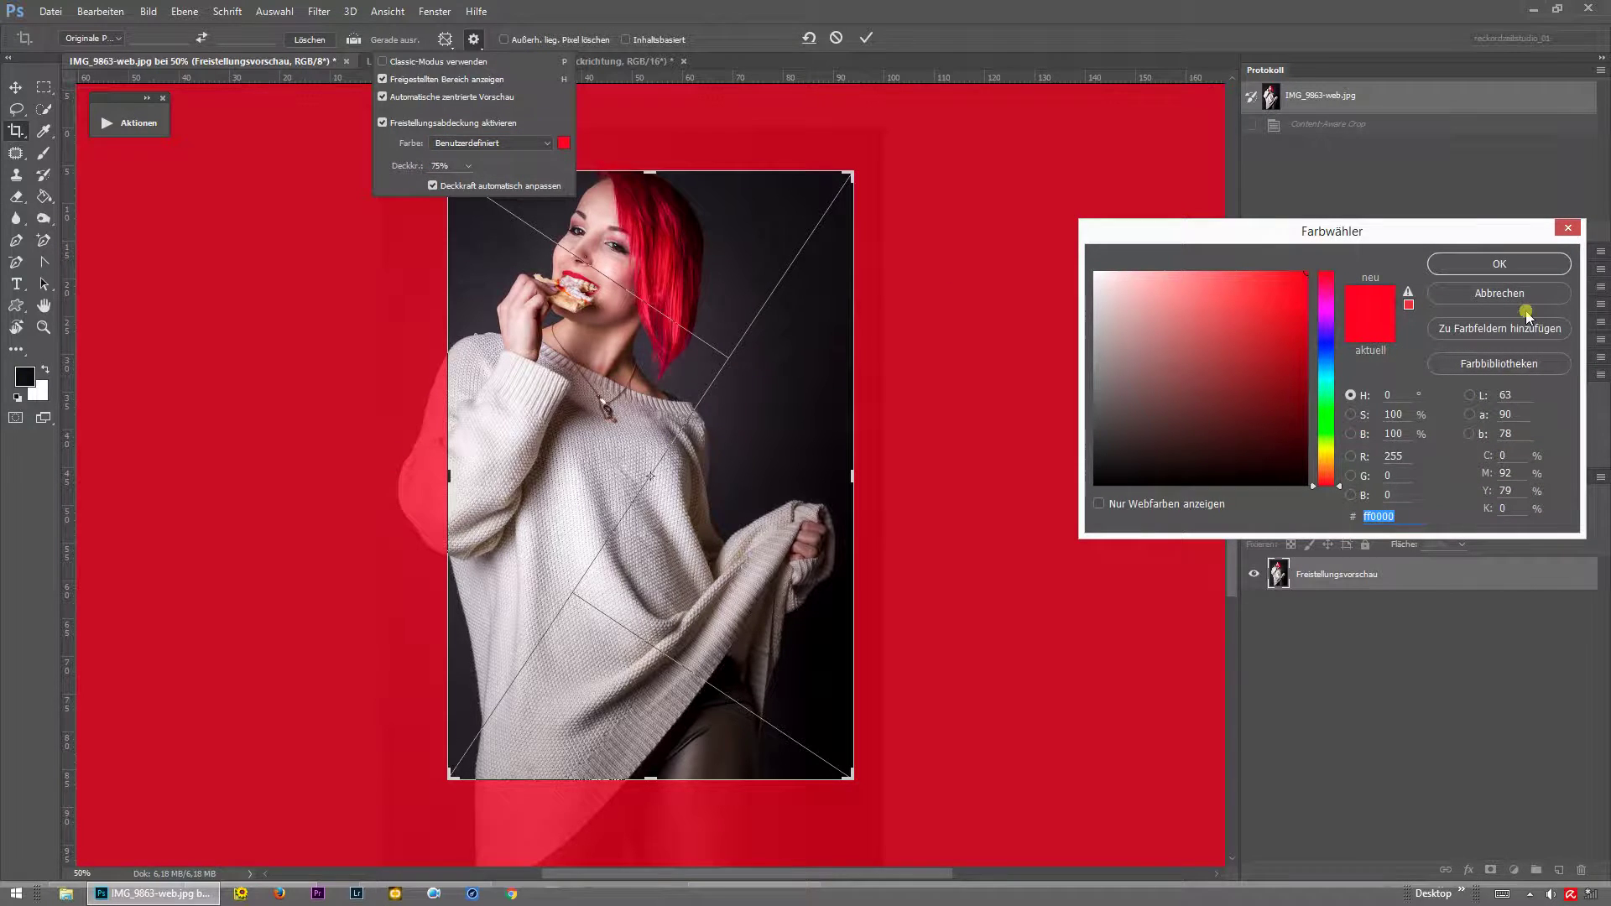
pyautogui.press('Escape')
pyautogui.click(524, 143)
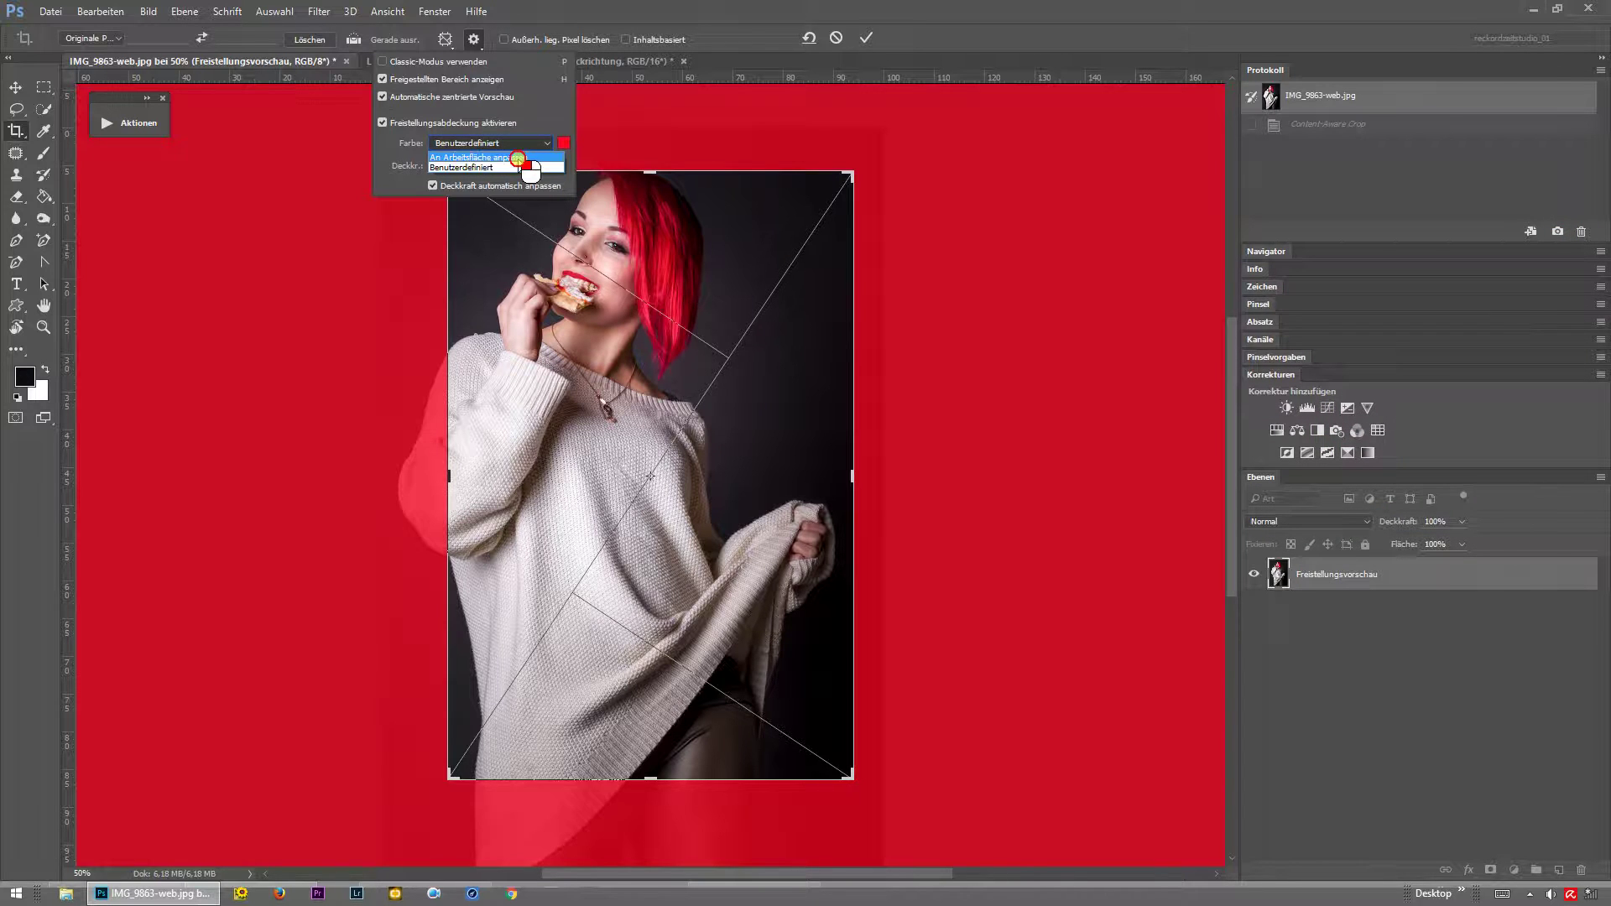
pyautogui.click(519, 162)
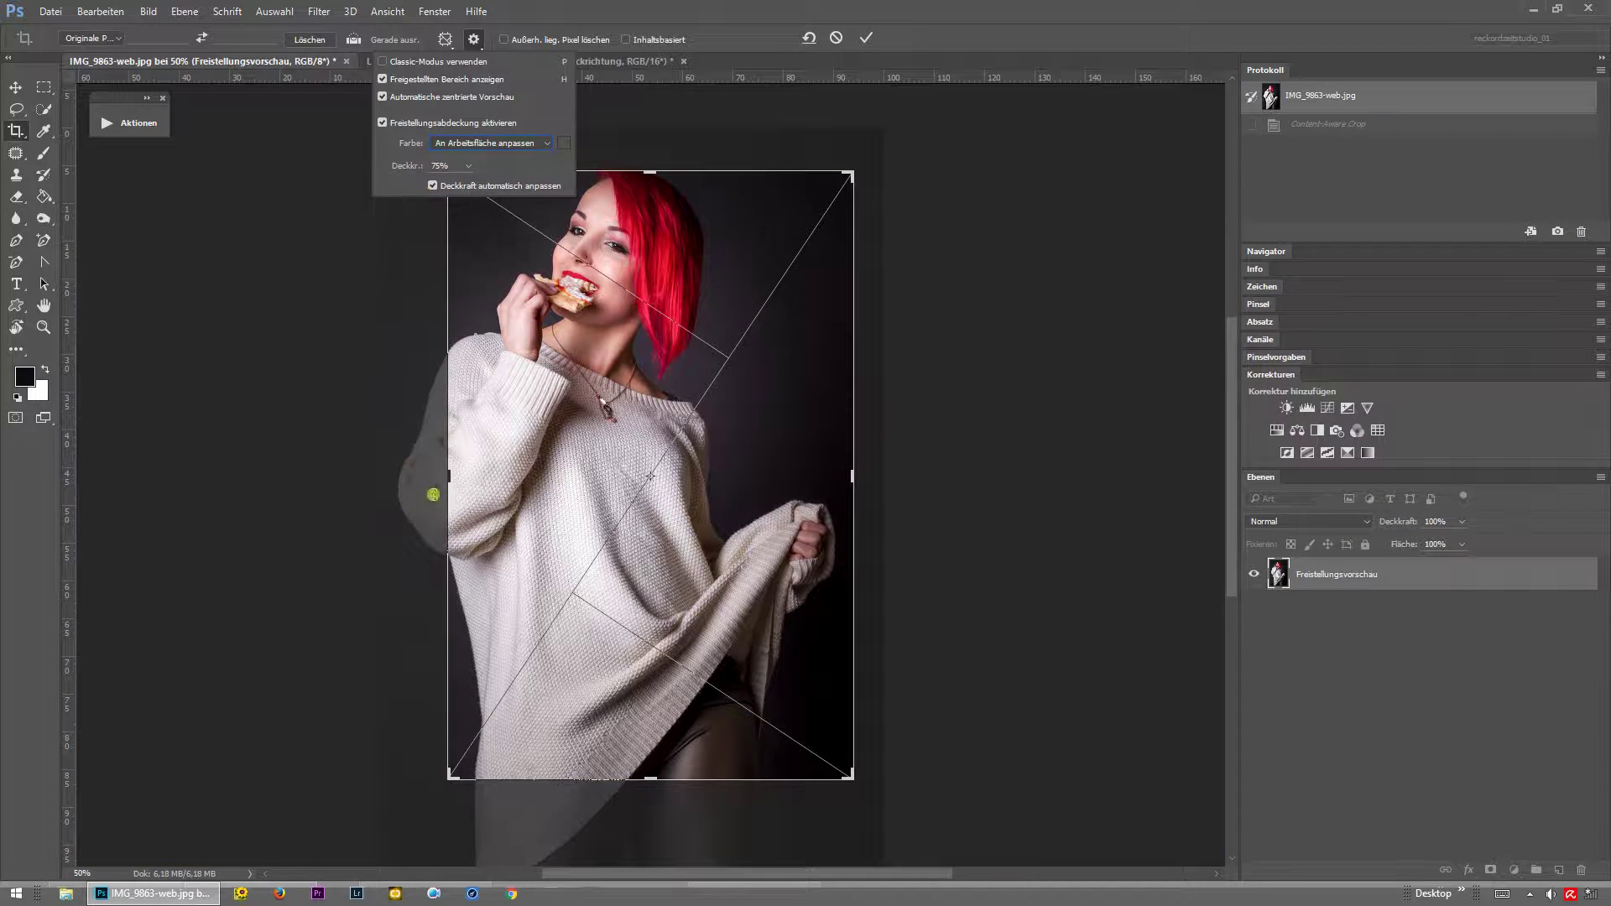
pyautogui.moveTo(502, 470); pyautogui.dragTo(488, 467)
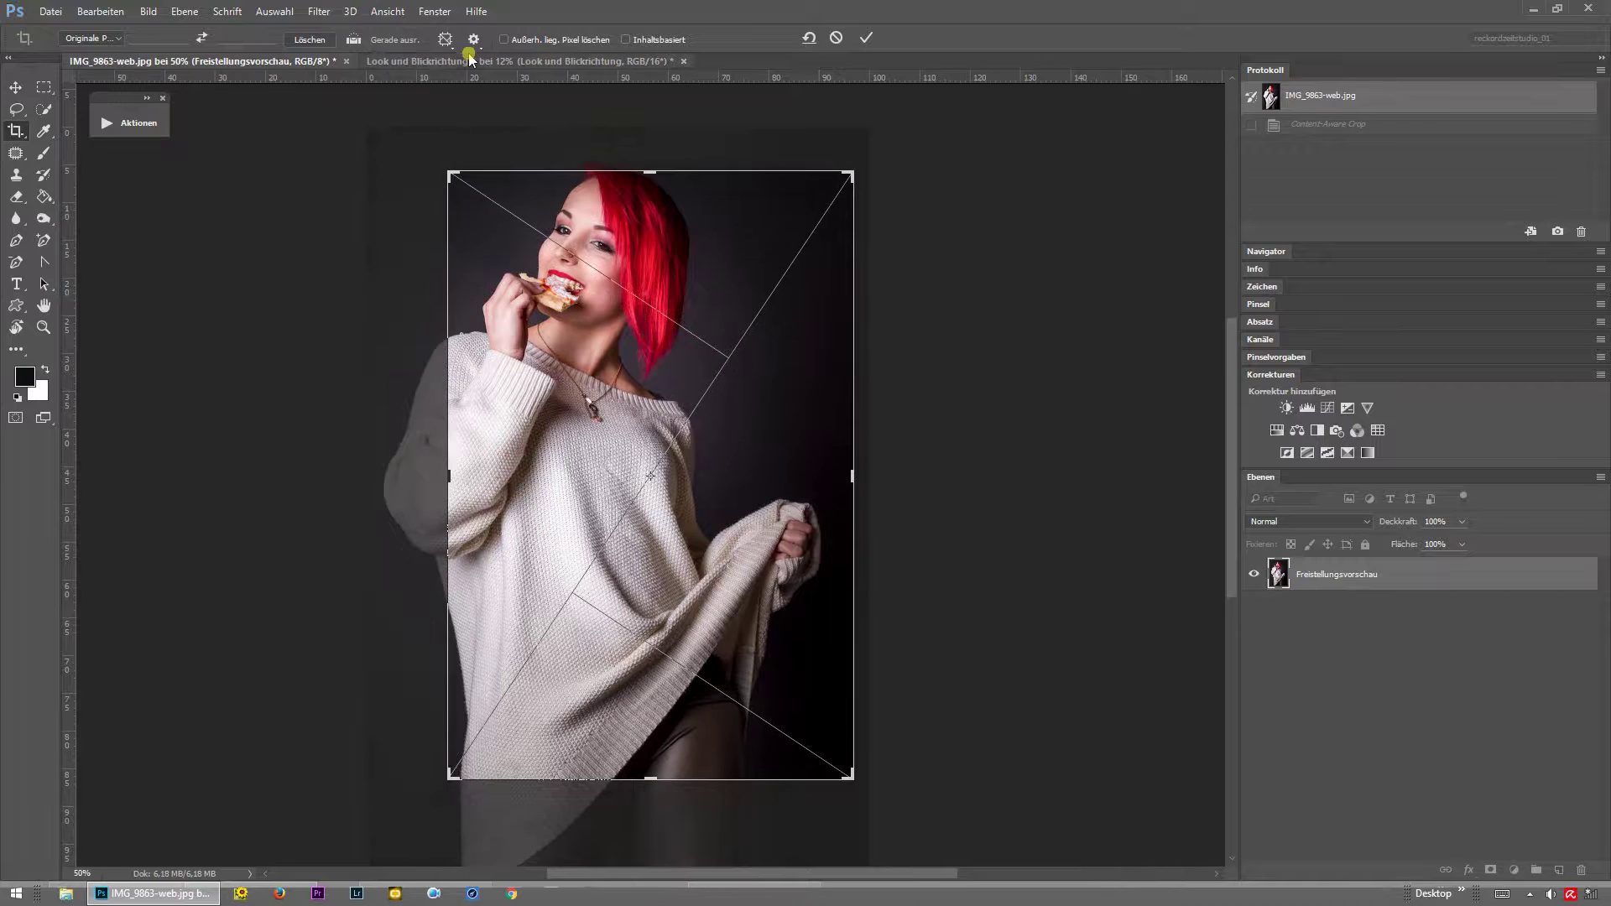
# Drop the crop shield opacity to nearly 1%, reposition the photo, then set opacity to 75.
pyautogui.click(476, 39)
pyautogui.click(469, 167)
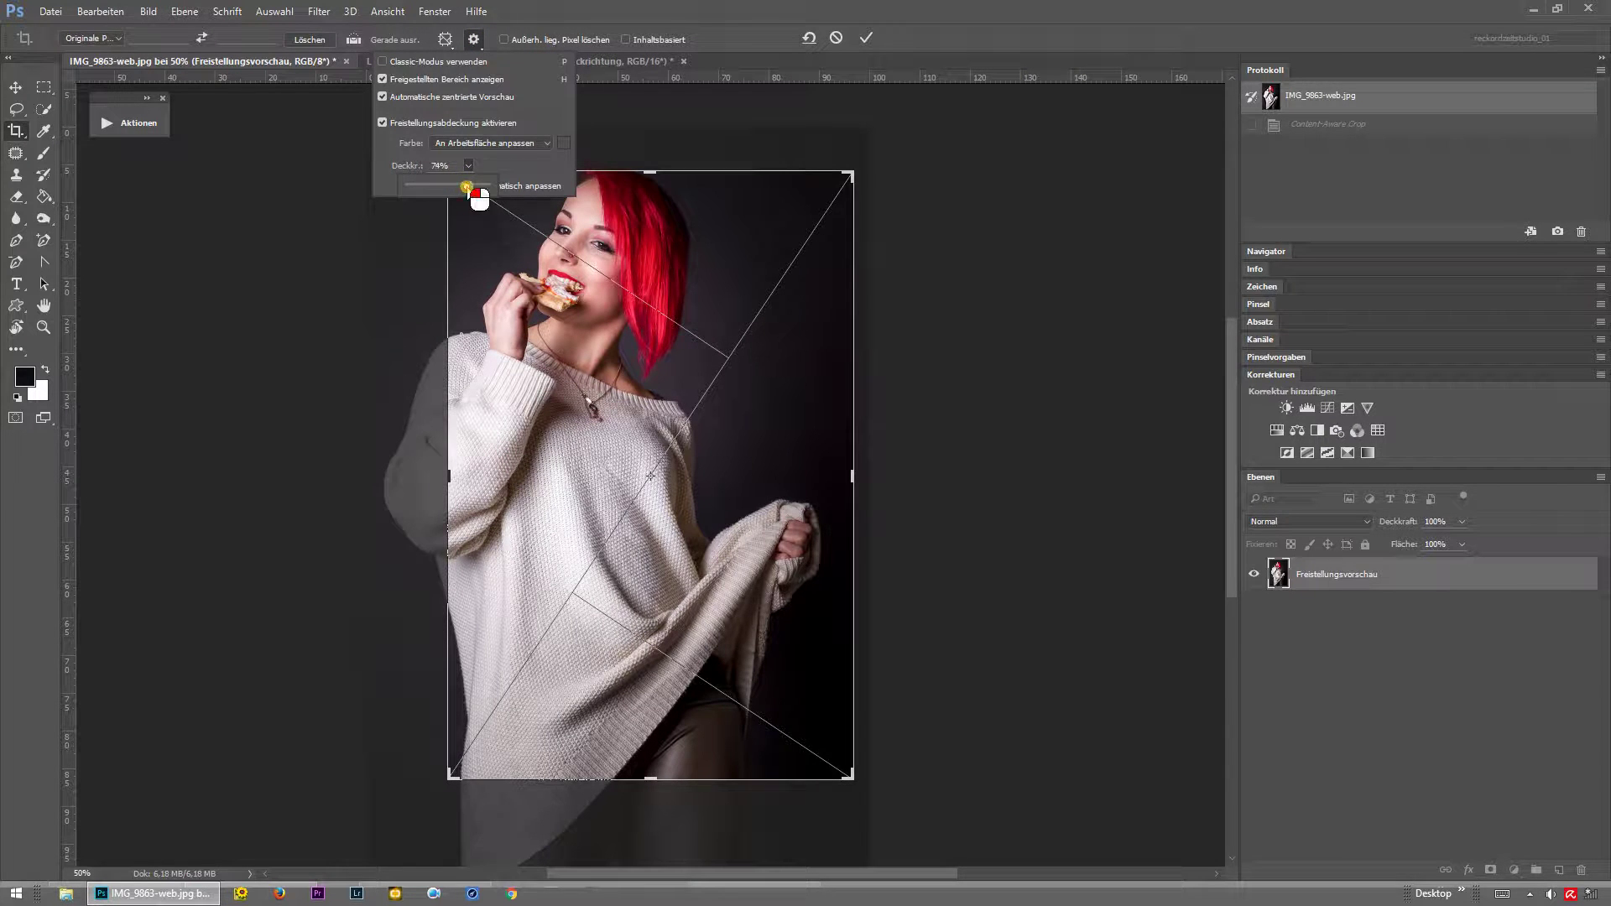
pyautogui.moveTo(468, 172)
pyautogui.mouseDown()
pyautogui.moveTo(504, 192)
pyautogui.moveTo(394, 188)
pyautogui.mouseUp()
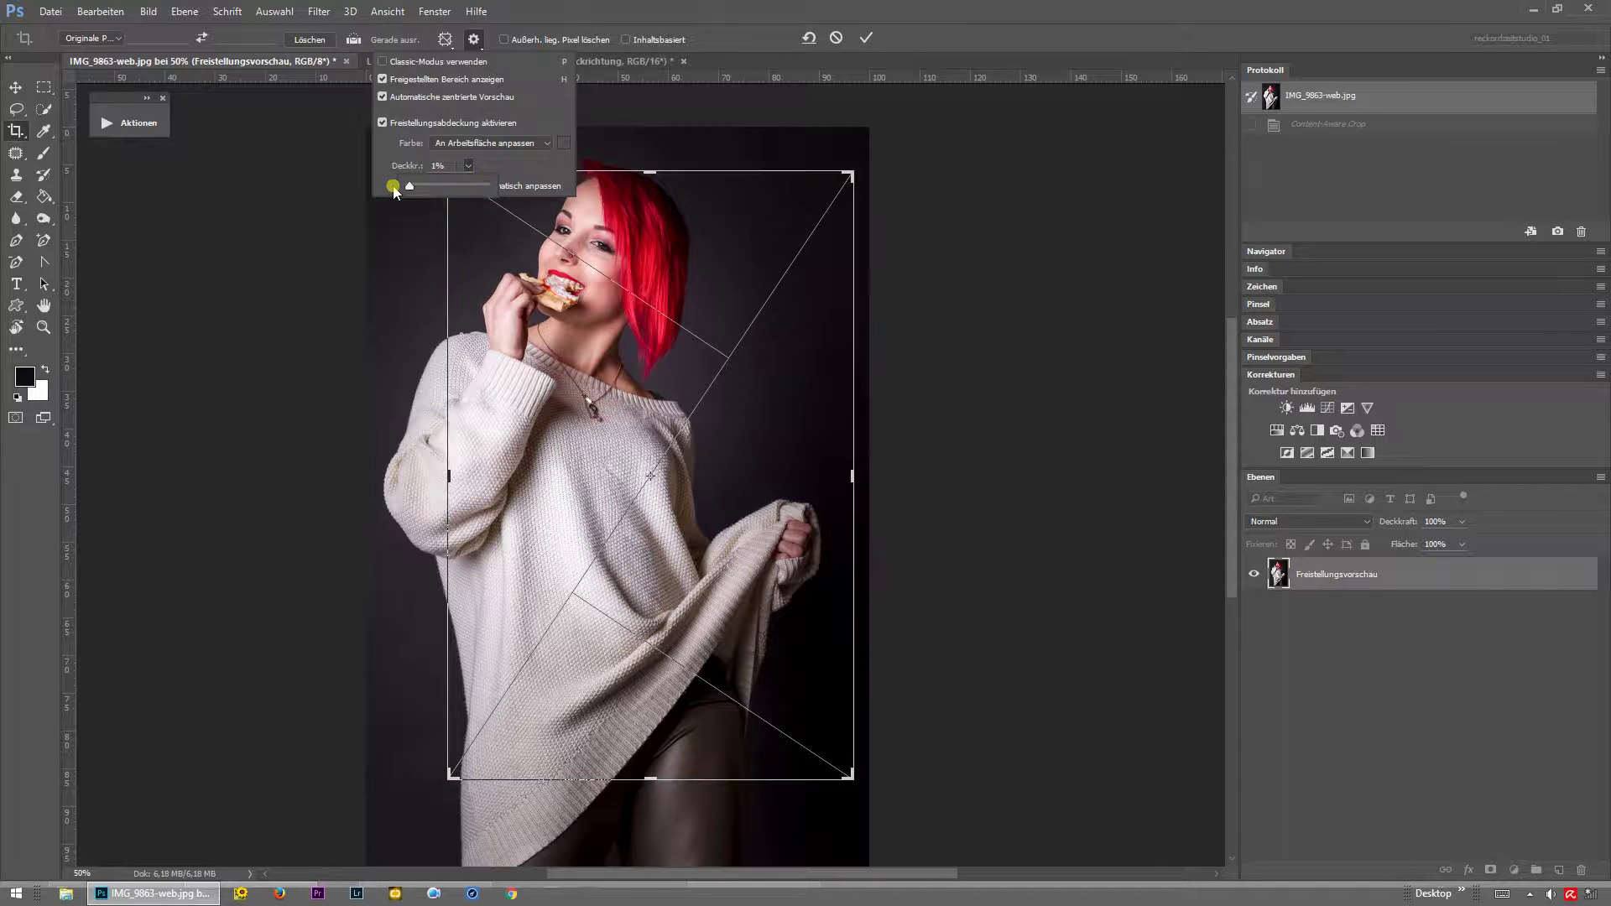
pyautogui.moveTo(604, 424); pyautogui.dragTo(645, 402)
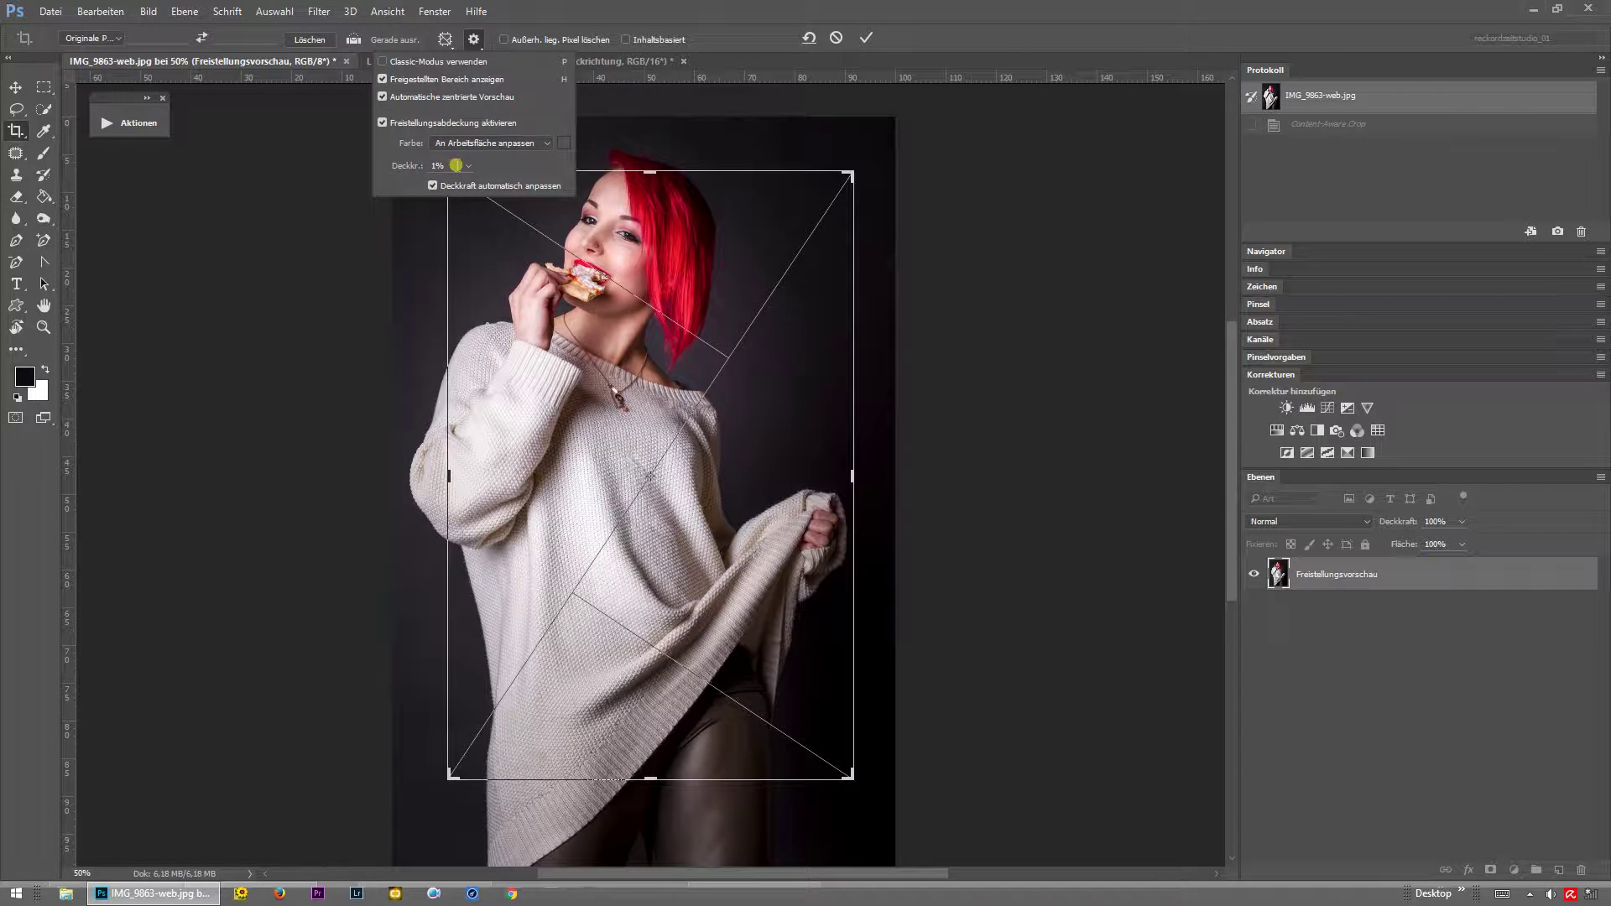
pyautogui.click(434, 185)
pyautogui.write('75')
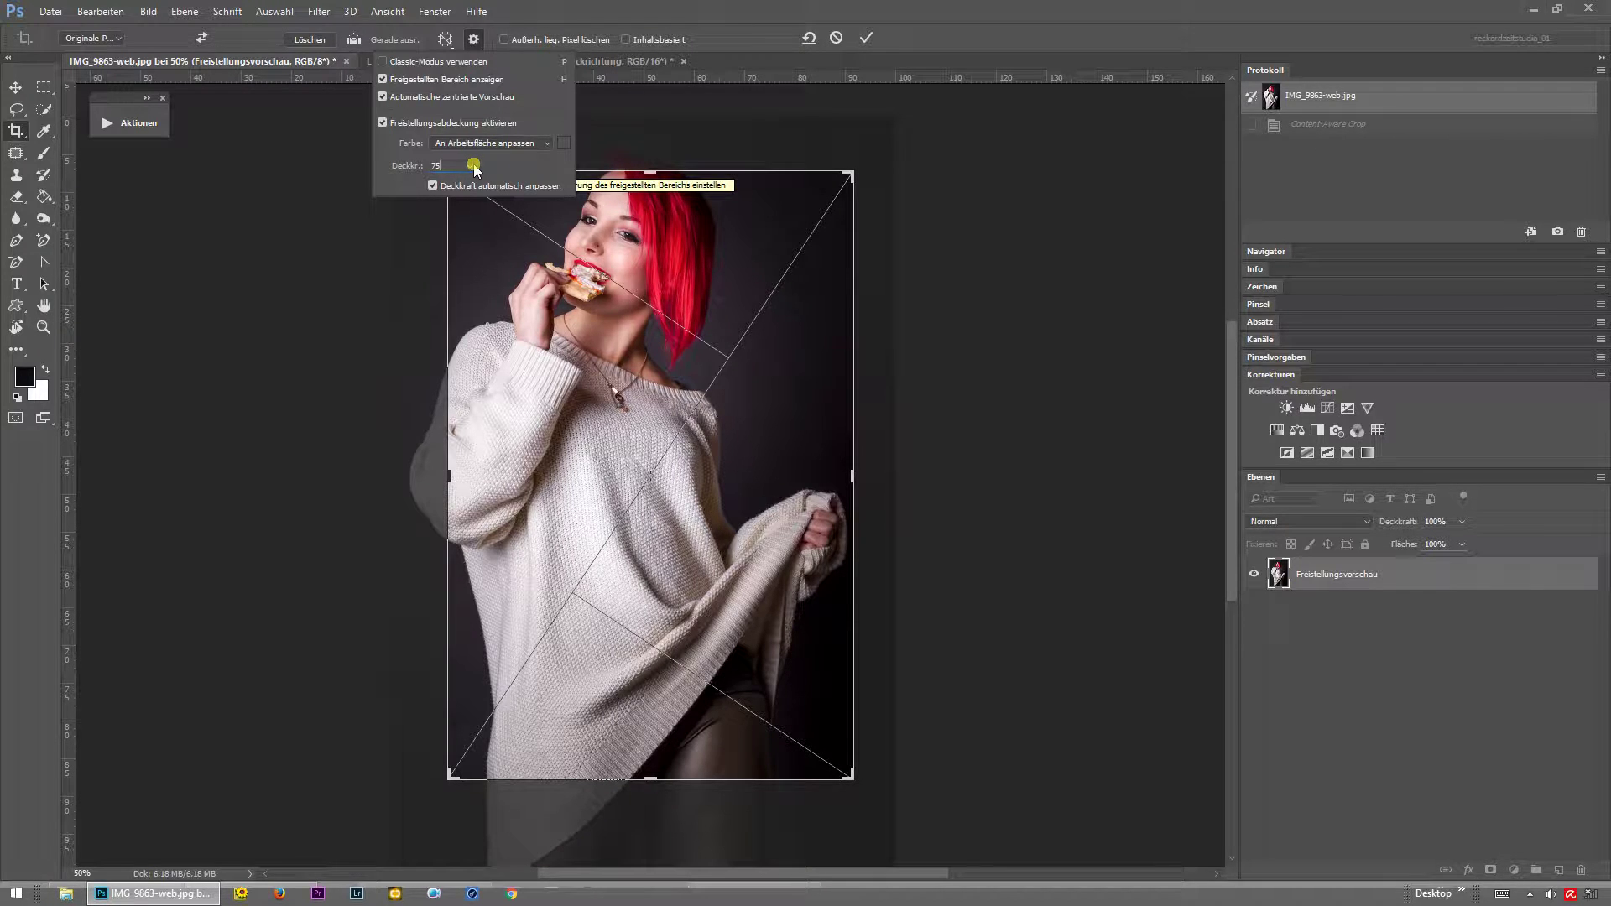
# Cancel and restart the crop, trying the rule-of-thirds then the grid overlay.
pyautogui.click(836, 37)
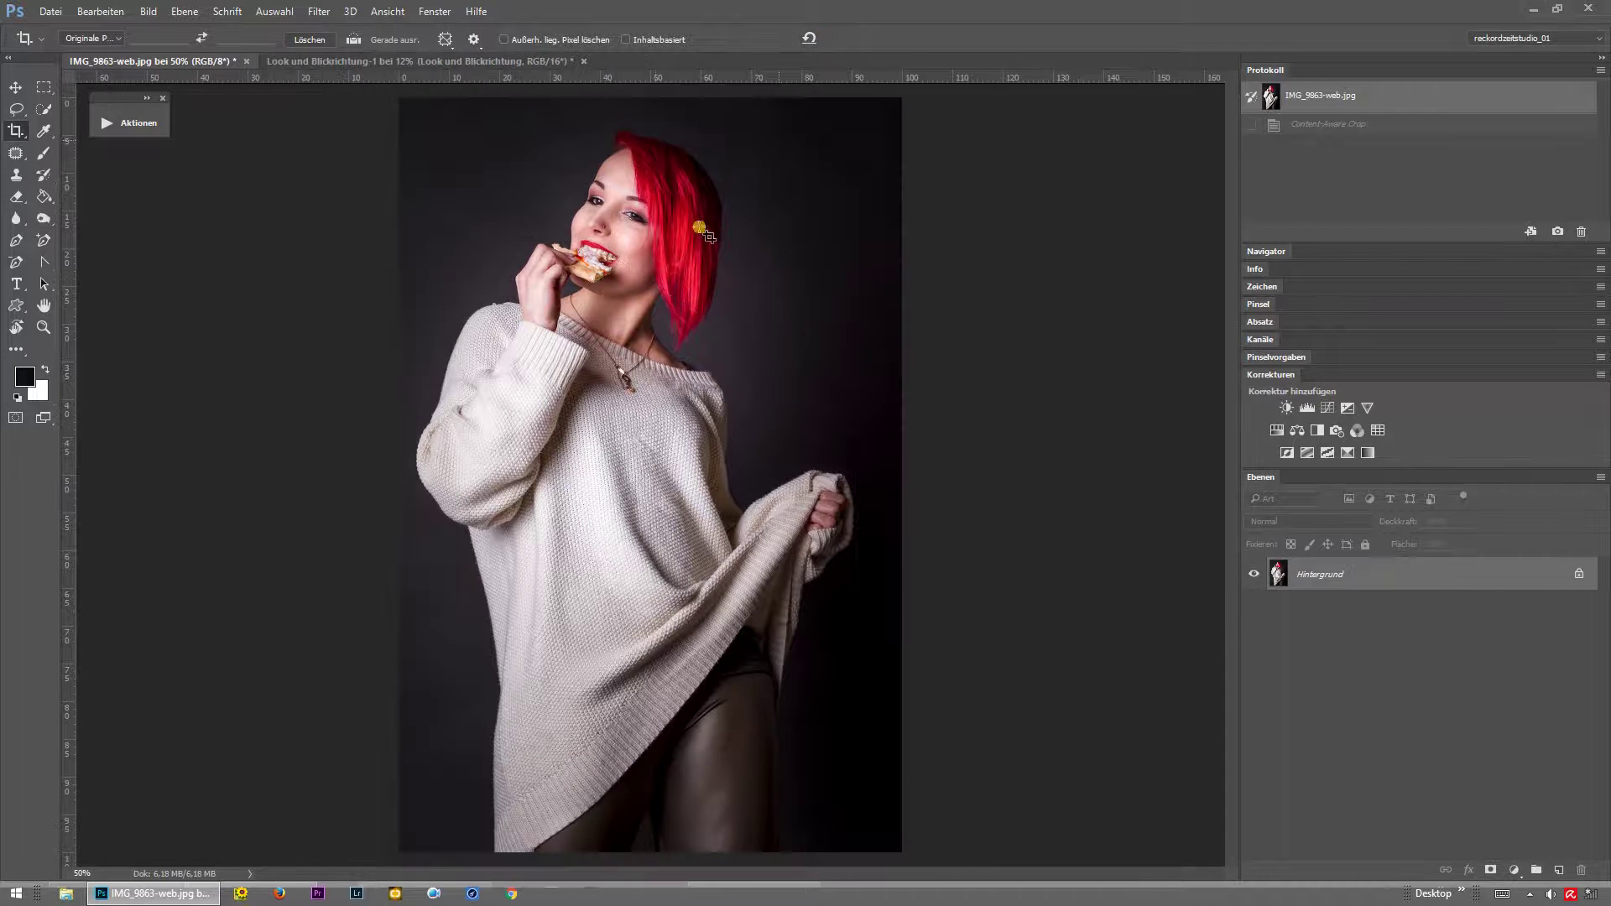
pyautogui.click(570, 223)
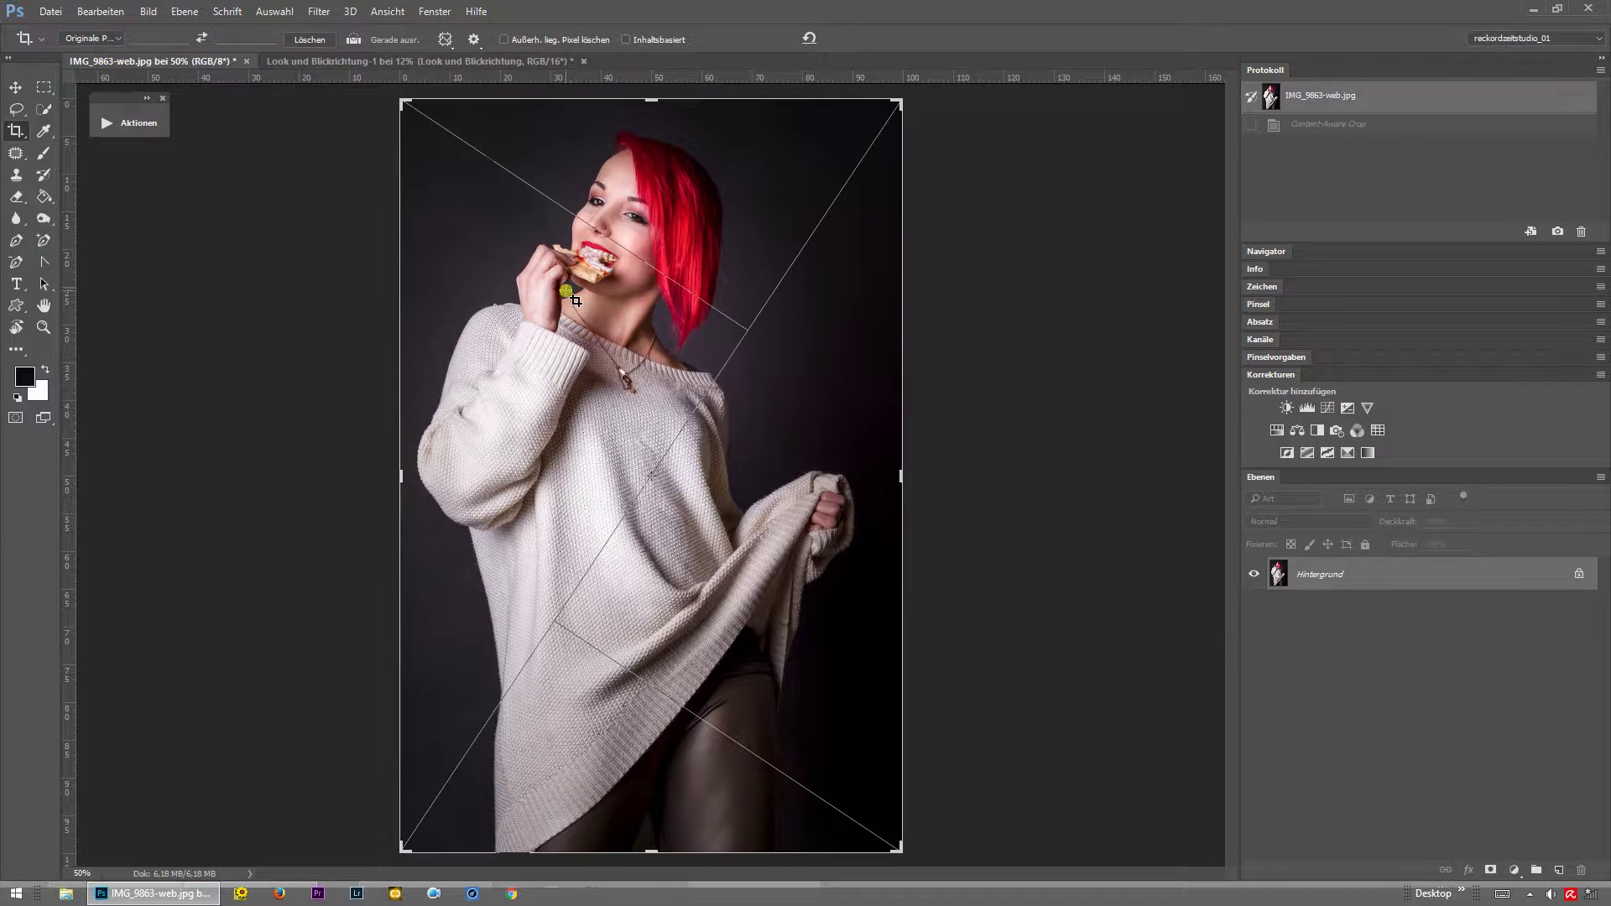
pyautogui.click(445, 40)
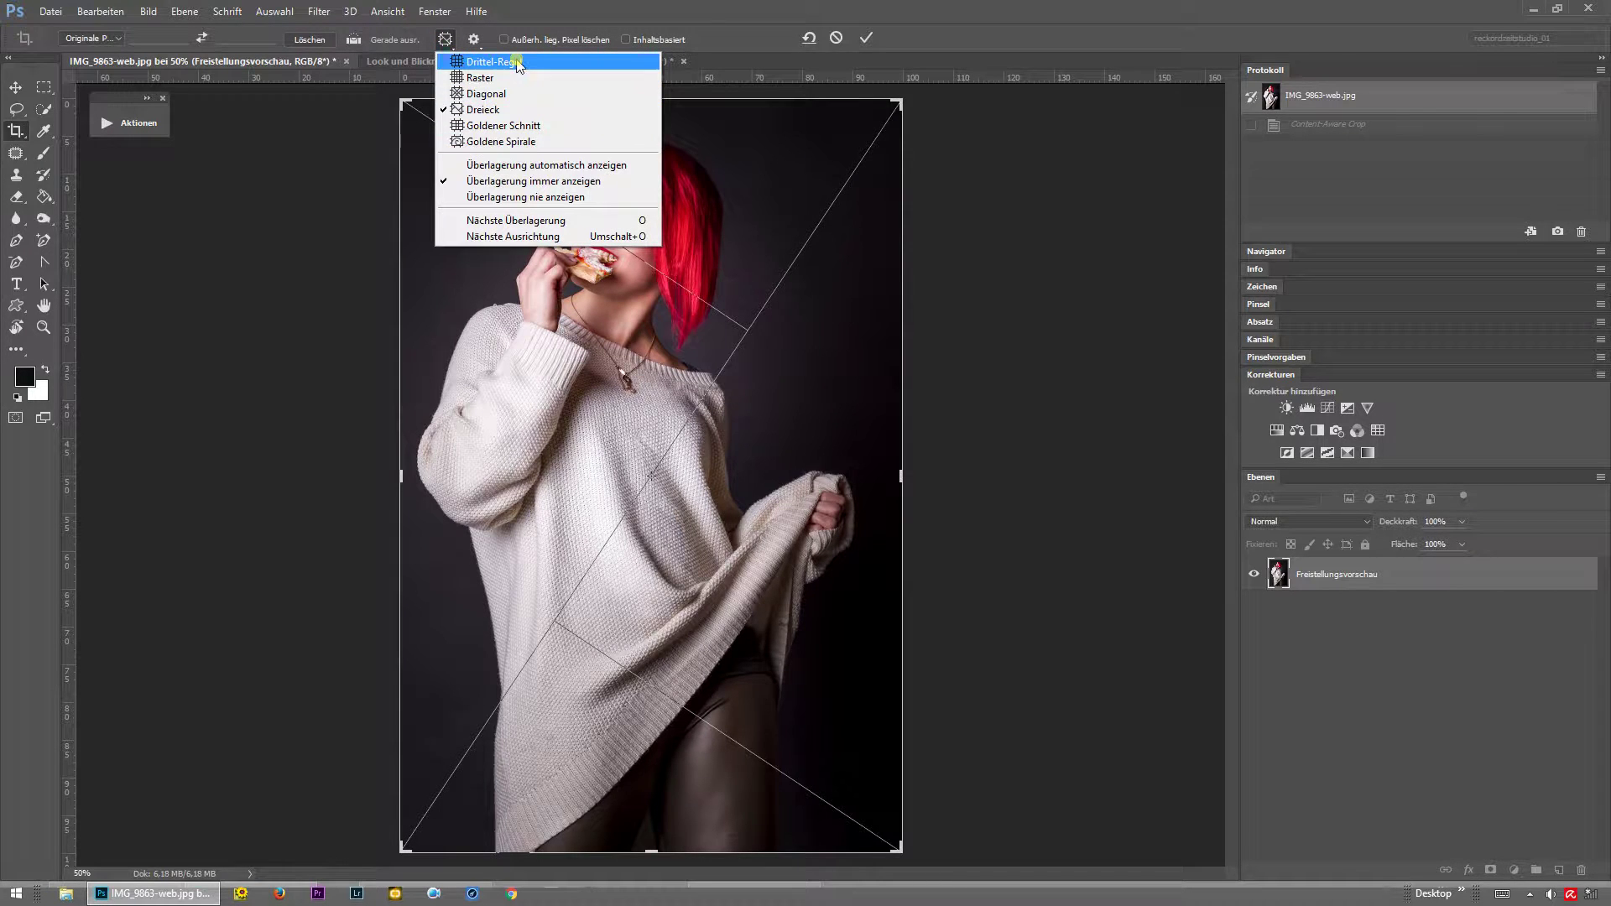
pyautogui.click(518, 63)
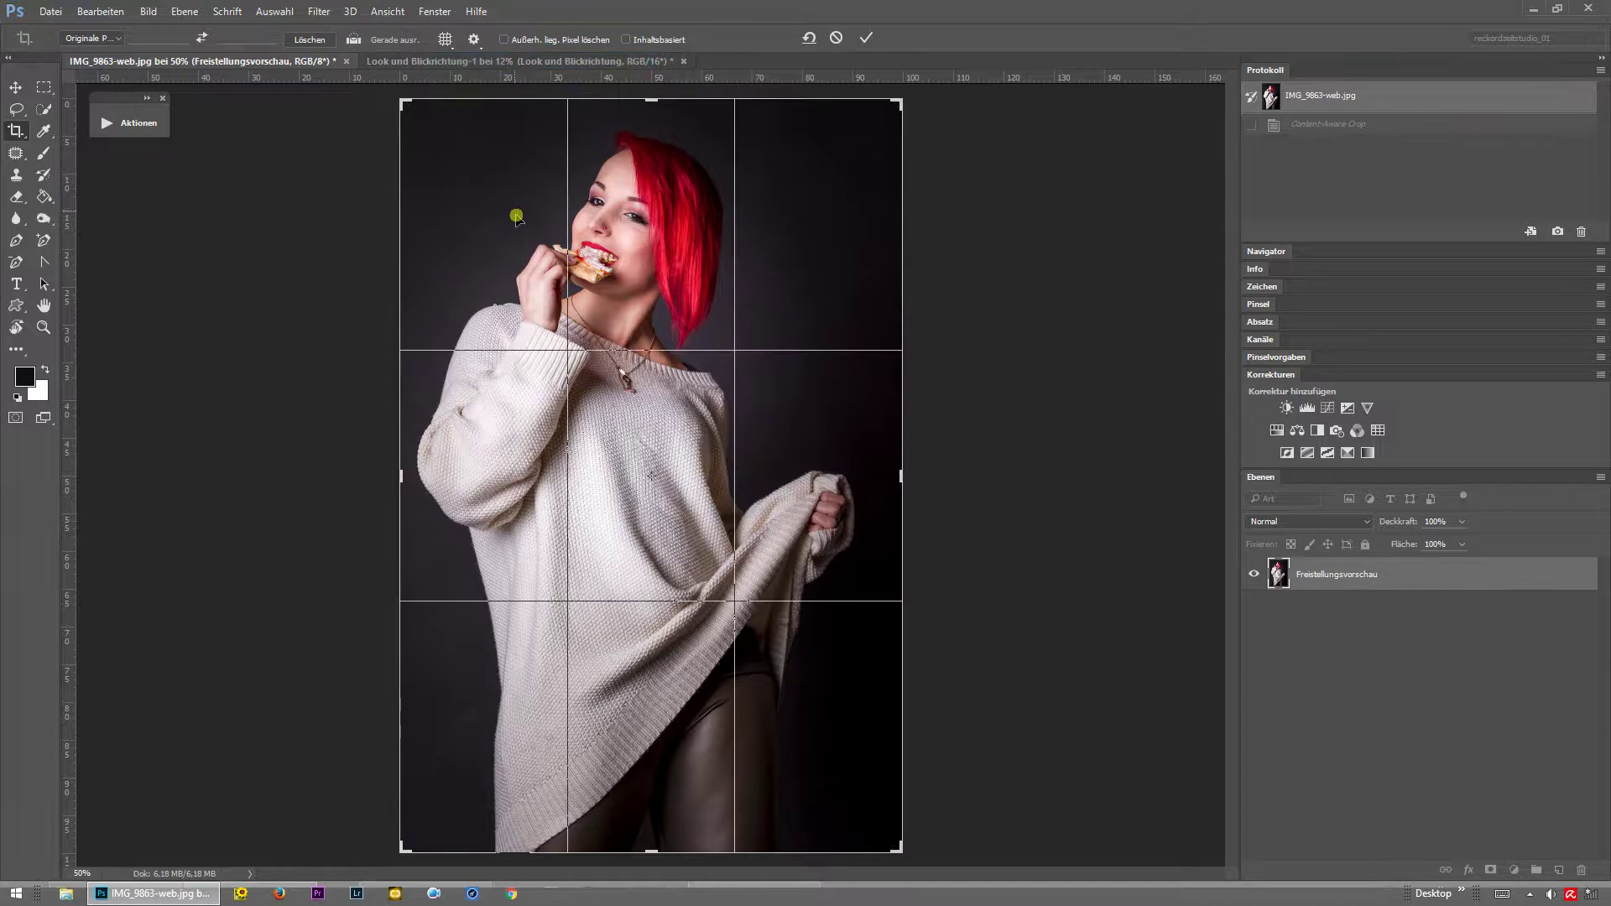
pyautogui.click(445, 39)
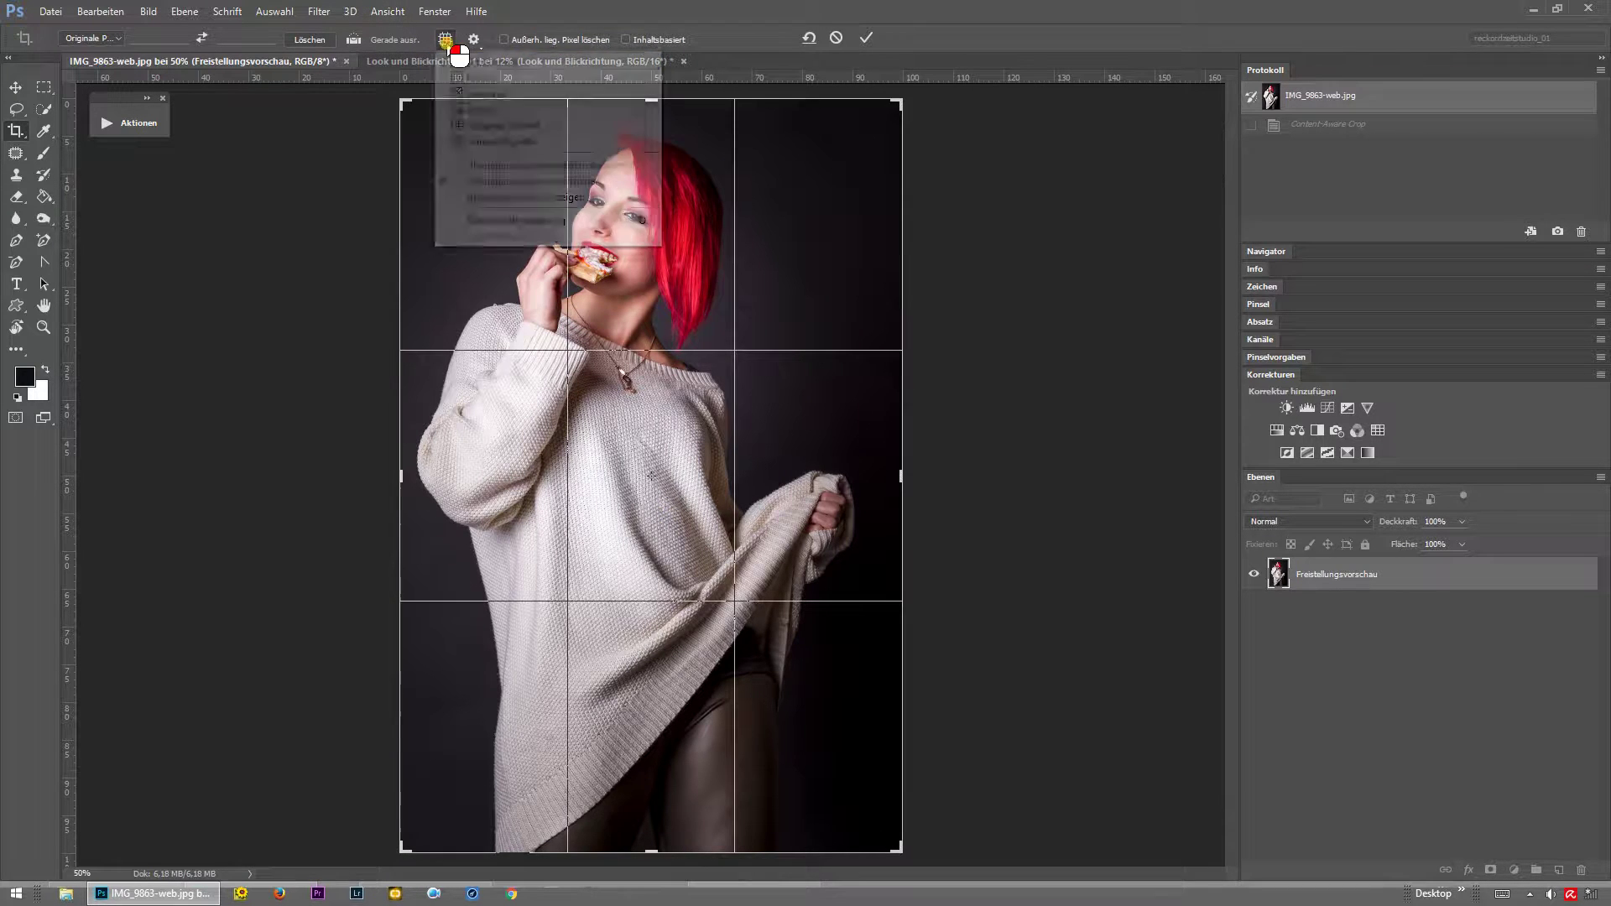
pyautogui.click(470, 77)
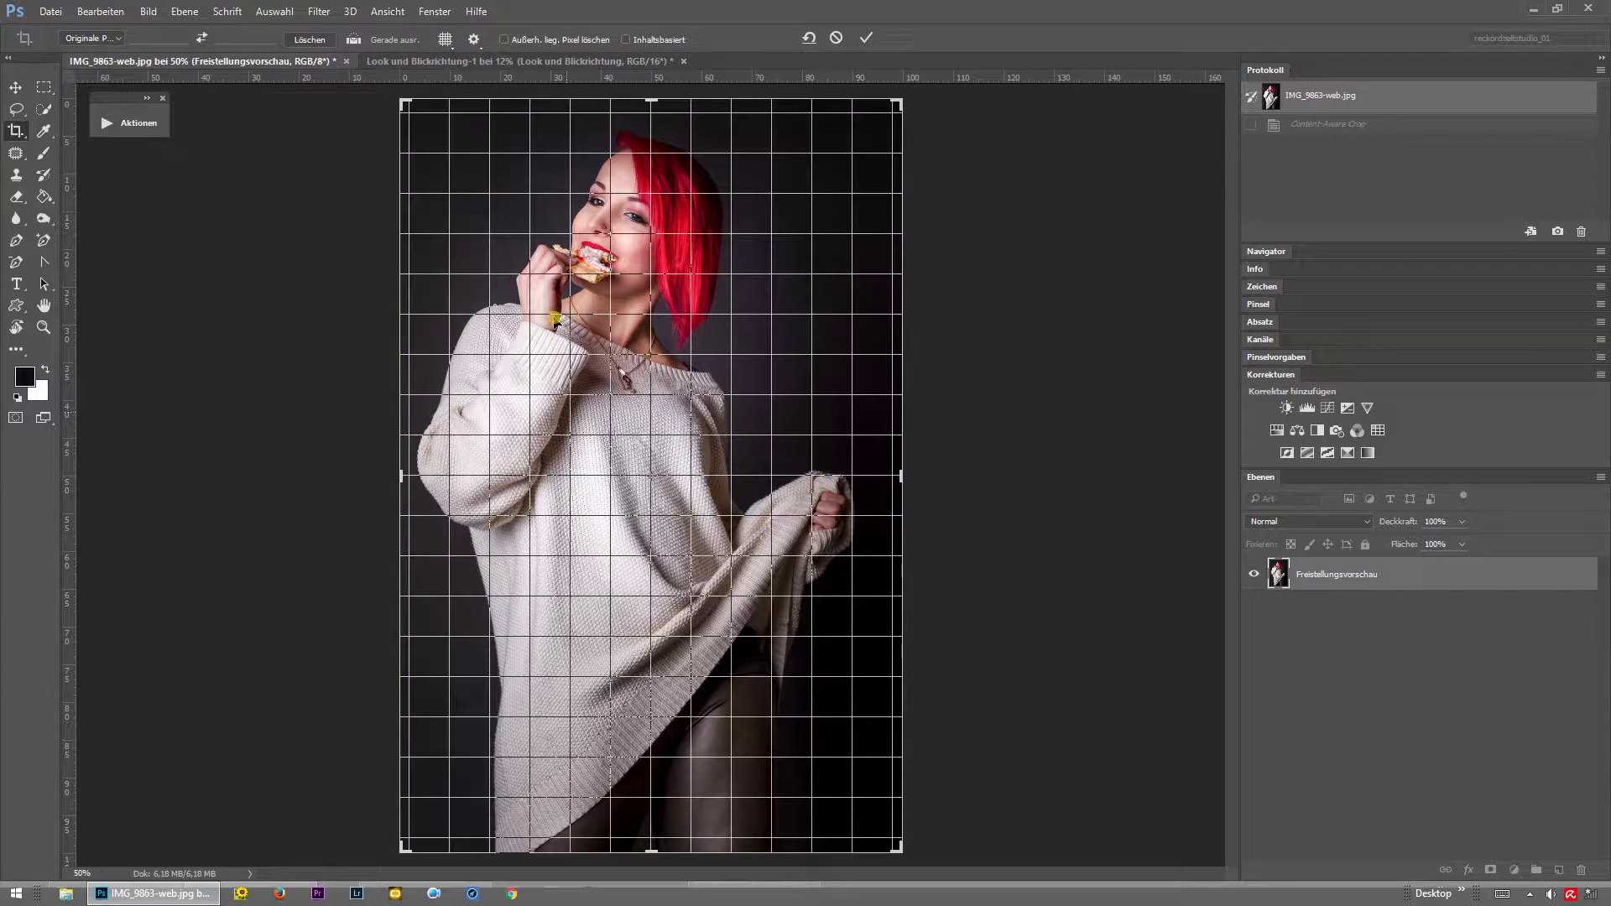
# Switch the crop overlay to Diagonal, then Dreieck, then Goldener Schnitt.
pyautogui.click(444, 38)
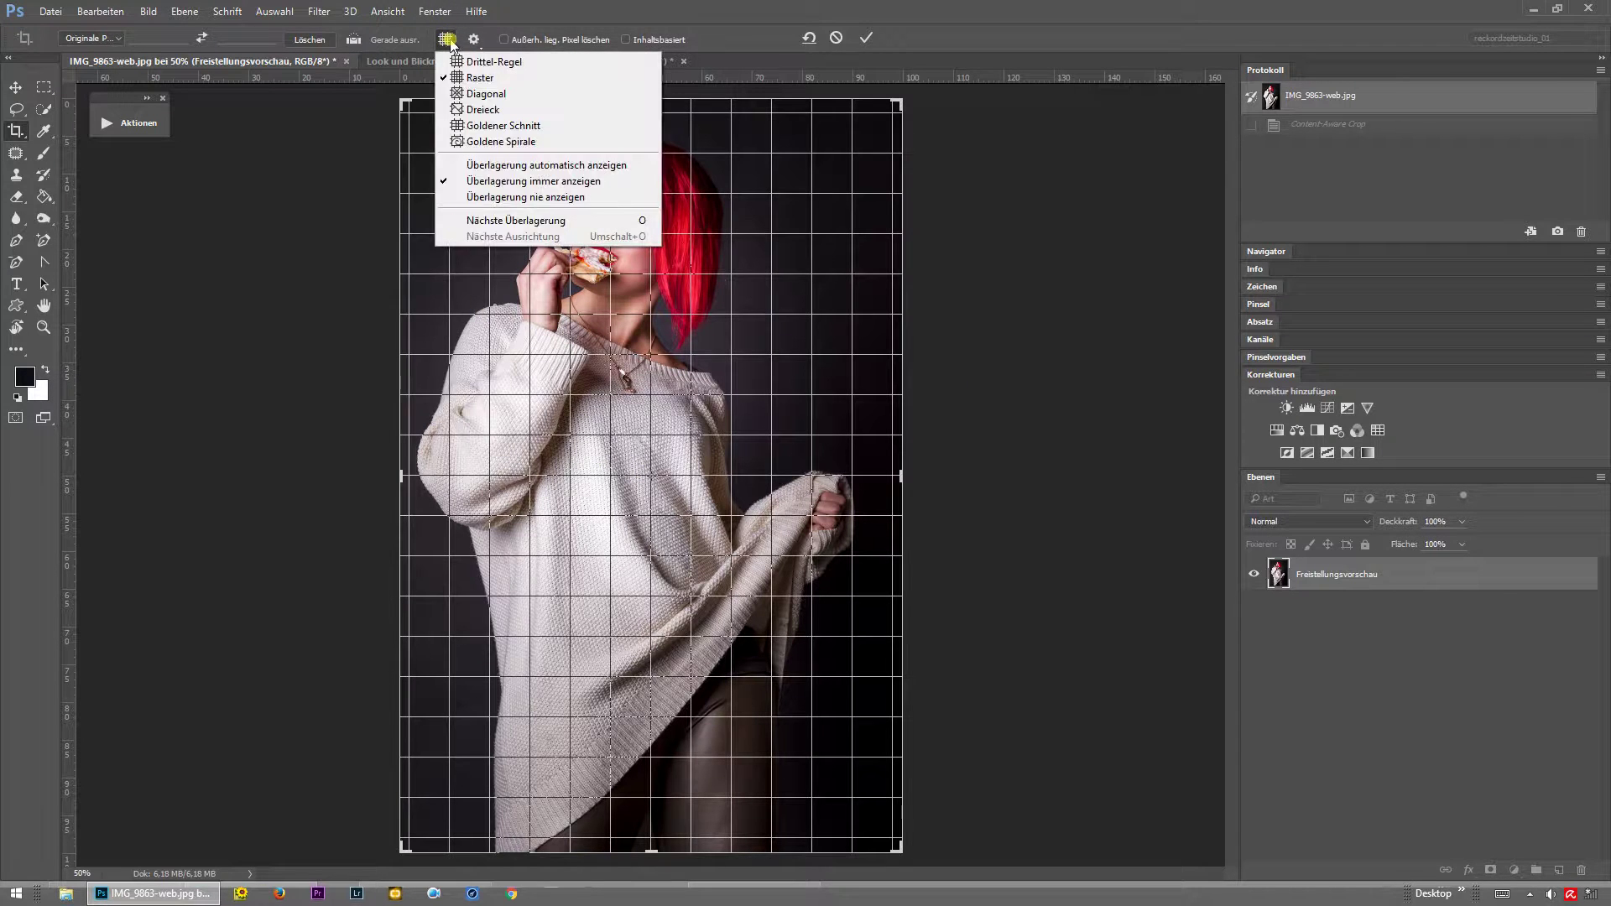
pyautogui.click(483, 94)
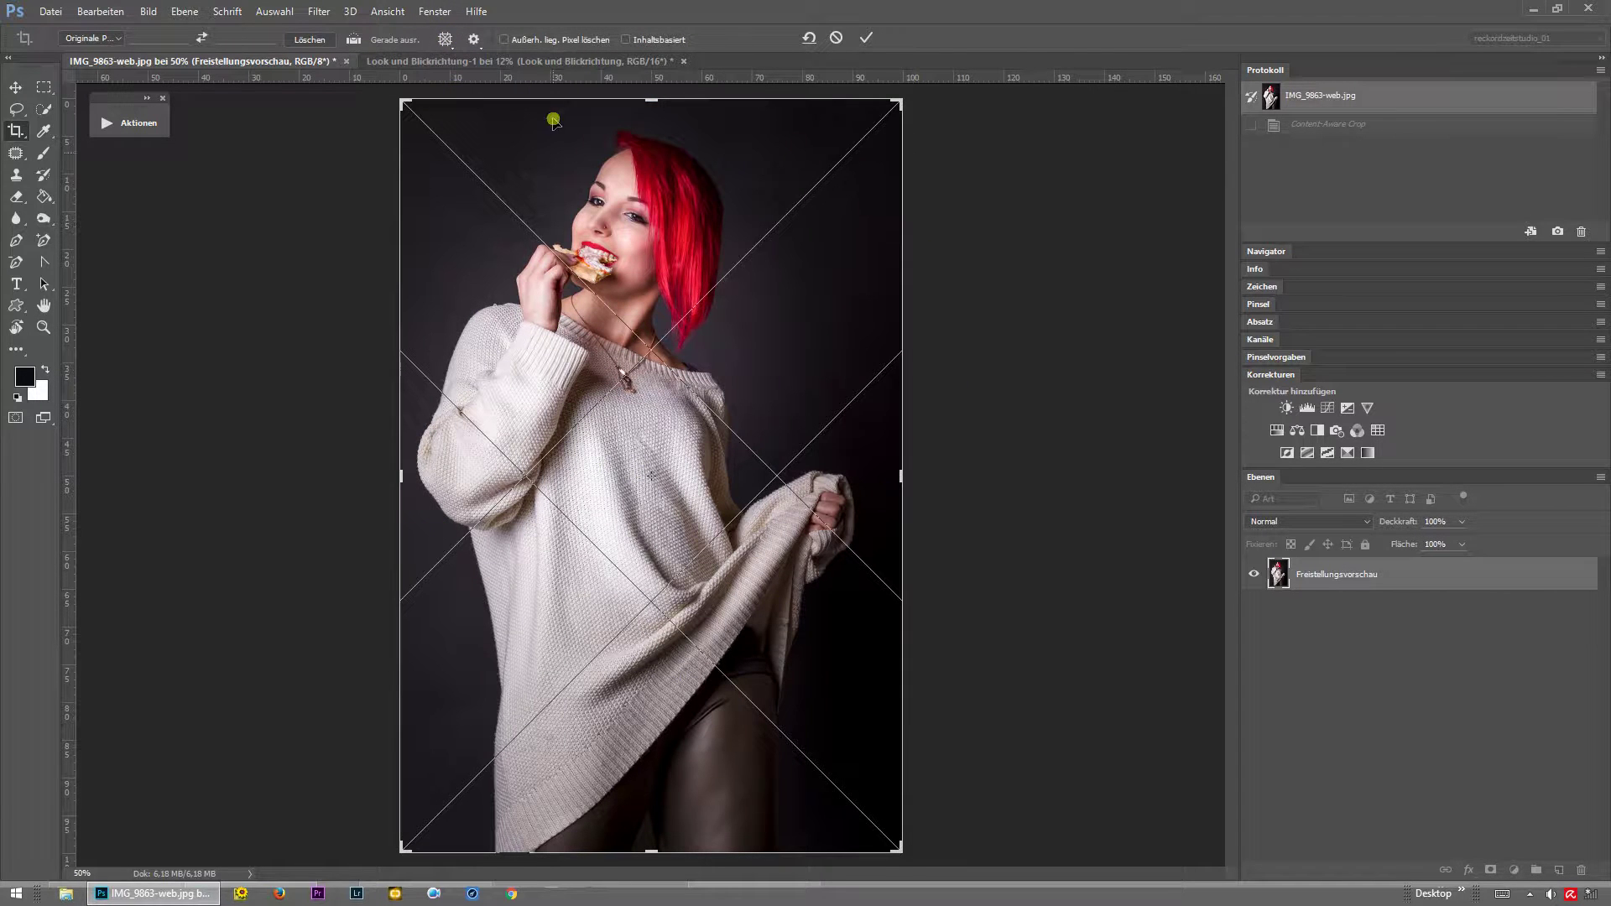
pyautogui.click(445, 39)
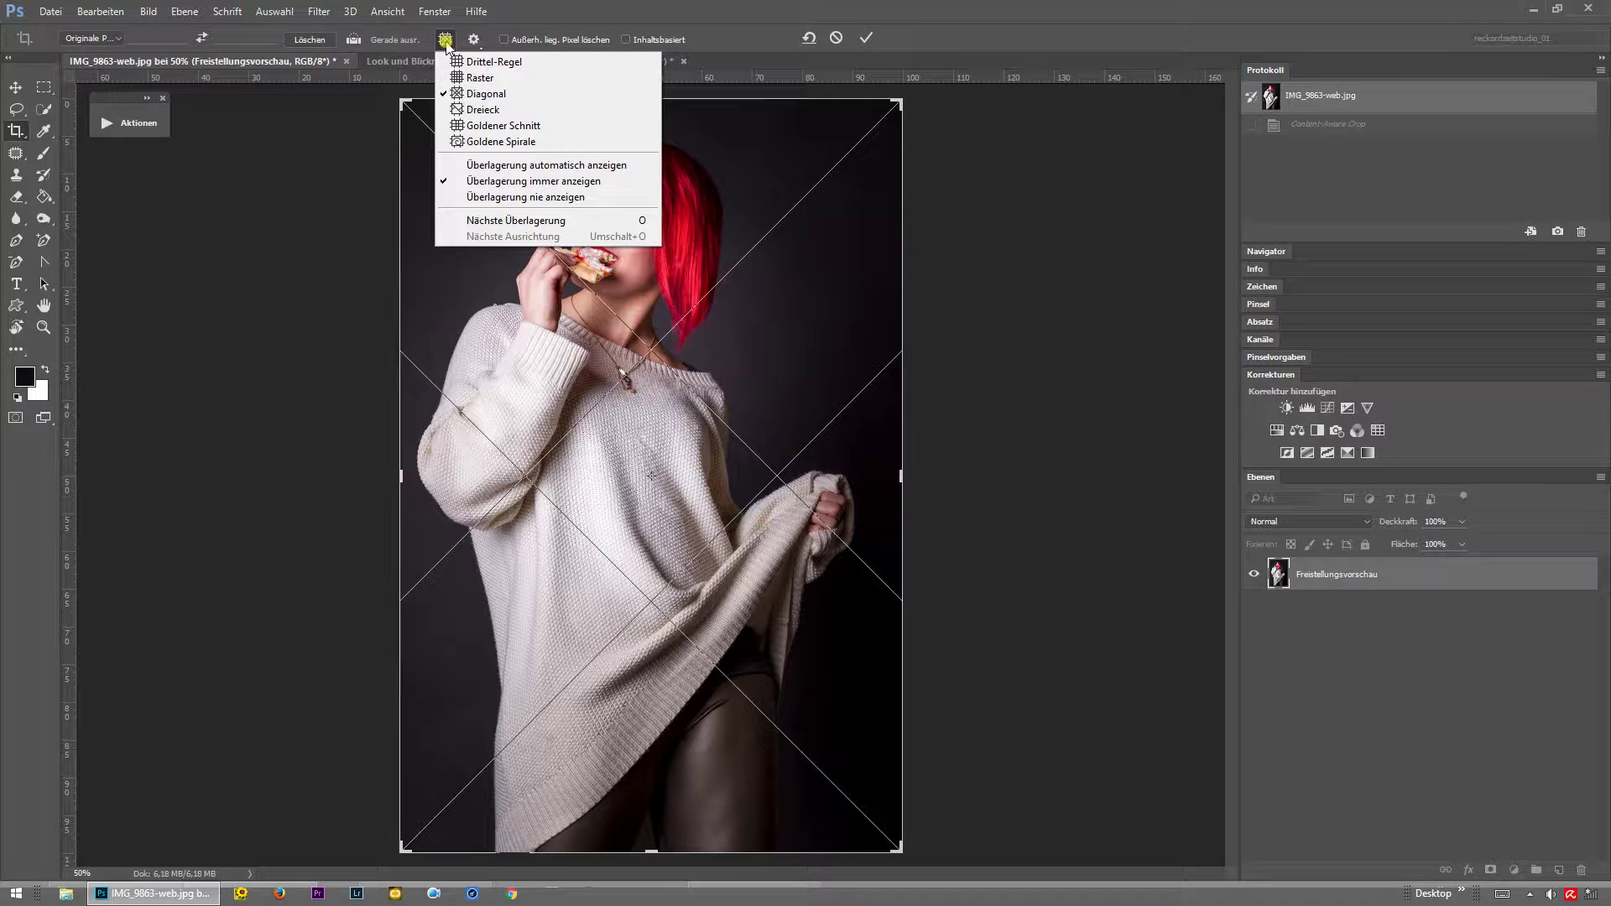
pyautogui.click(483, 109)
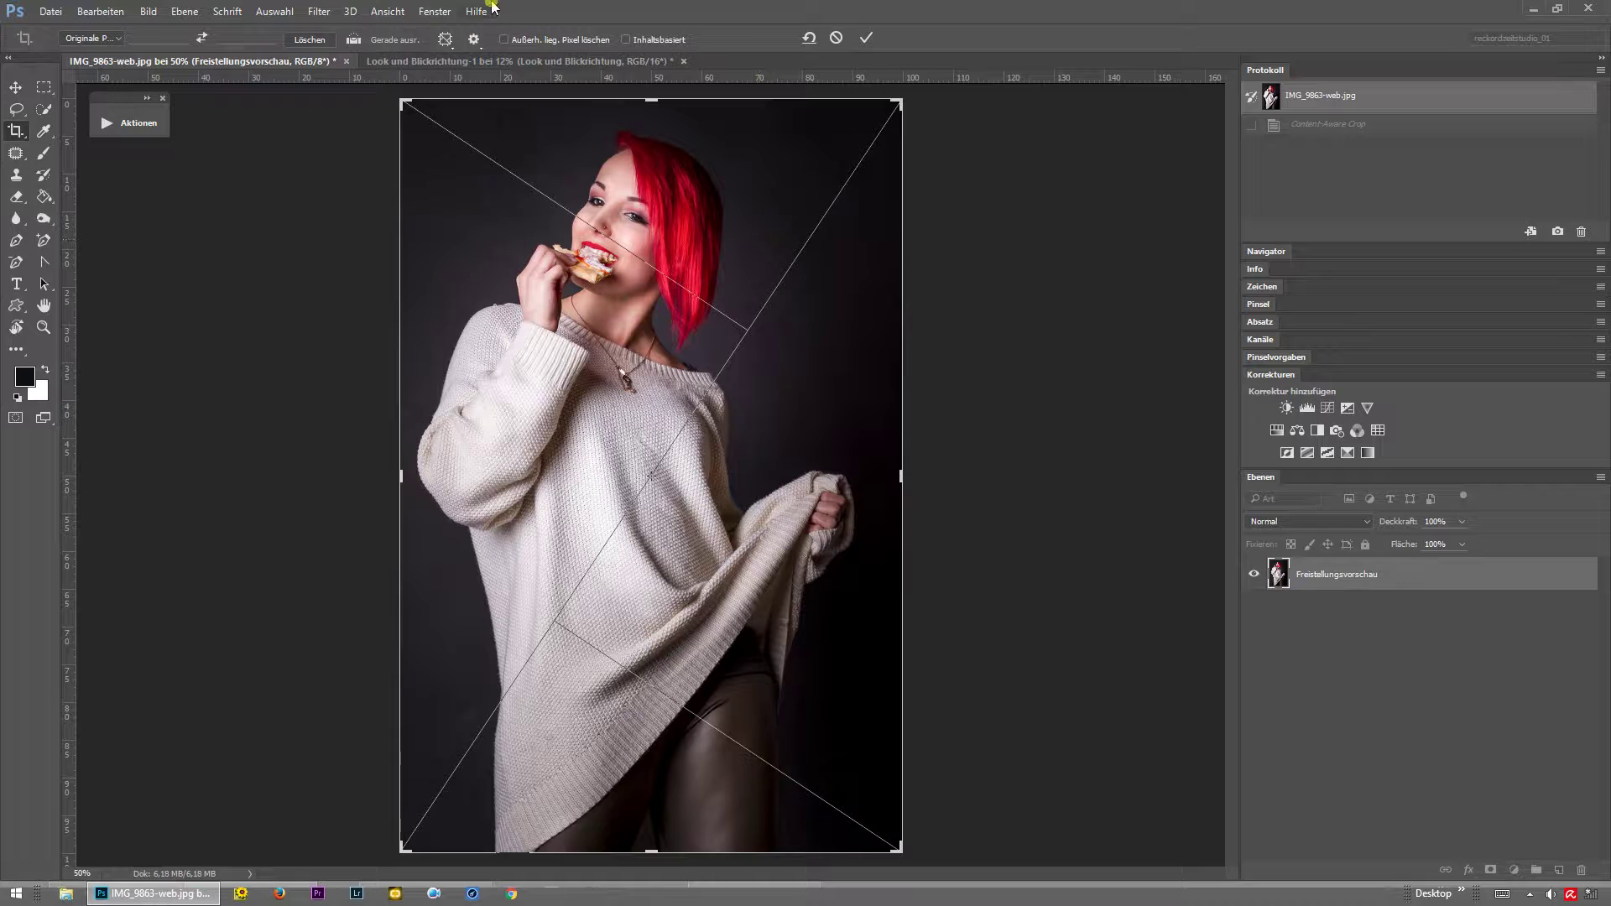
pyautogui.click(474, 38)
pyautogui.click(445, 39)
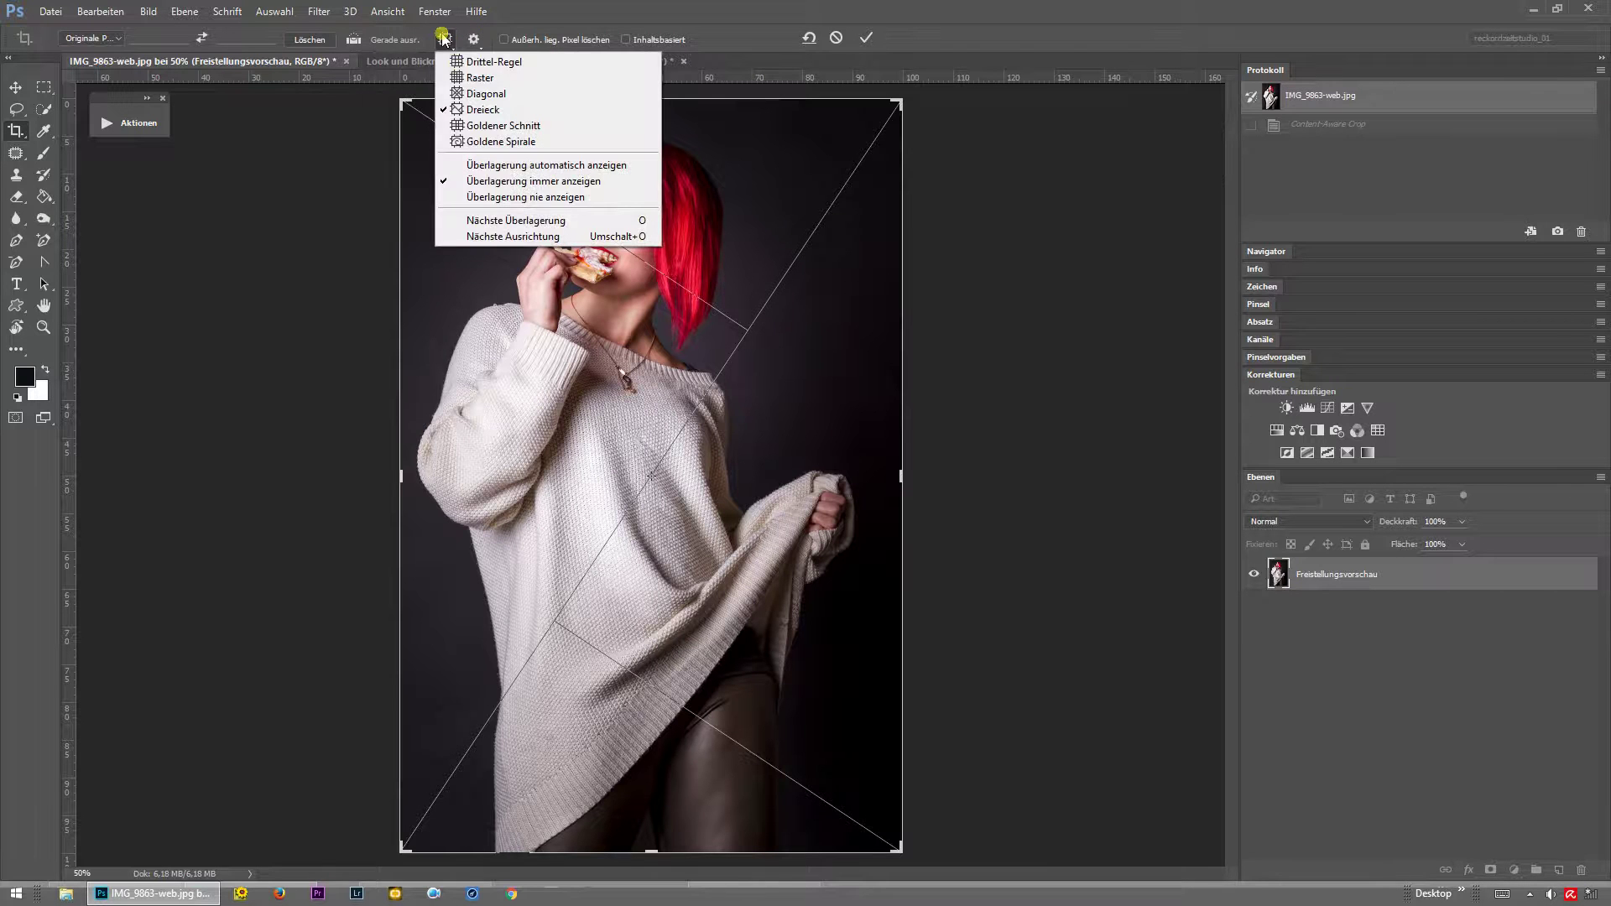
pyautogui.click(500, 126)
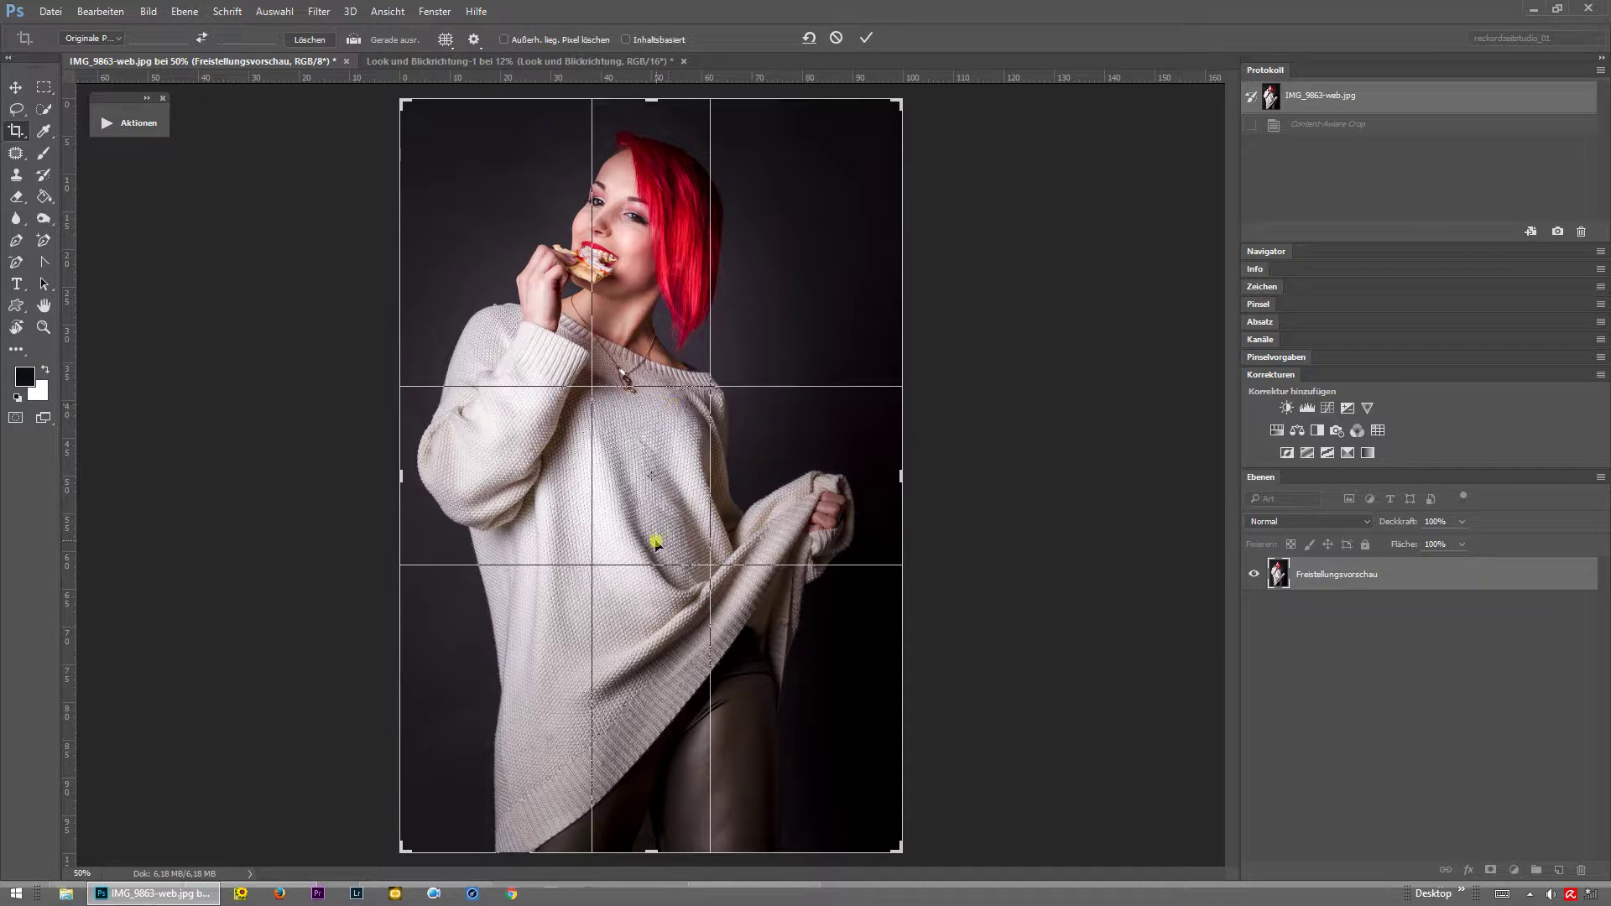
# Pick the Goldene Spirale overlay, set it to never show, then always show.
pyautogui.click(446, 40)
pyautogui.click(481, 143)
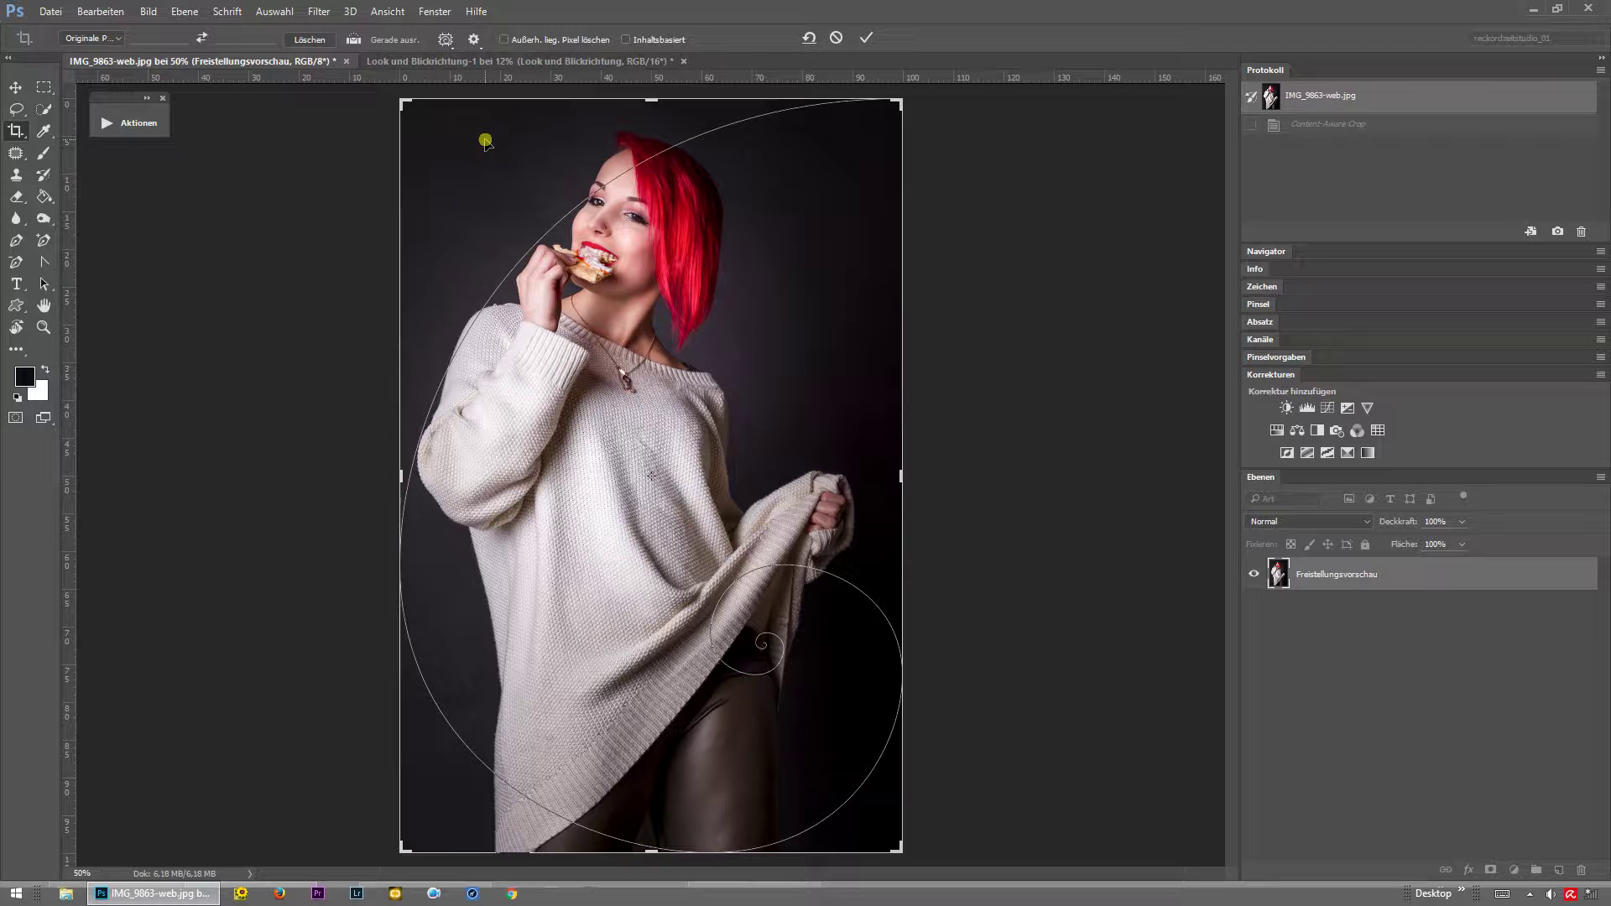
pyautogui.click(449, 41)
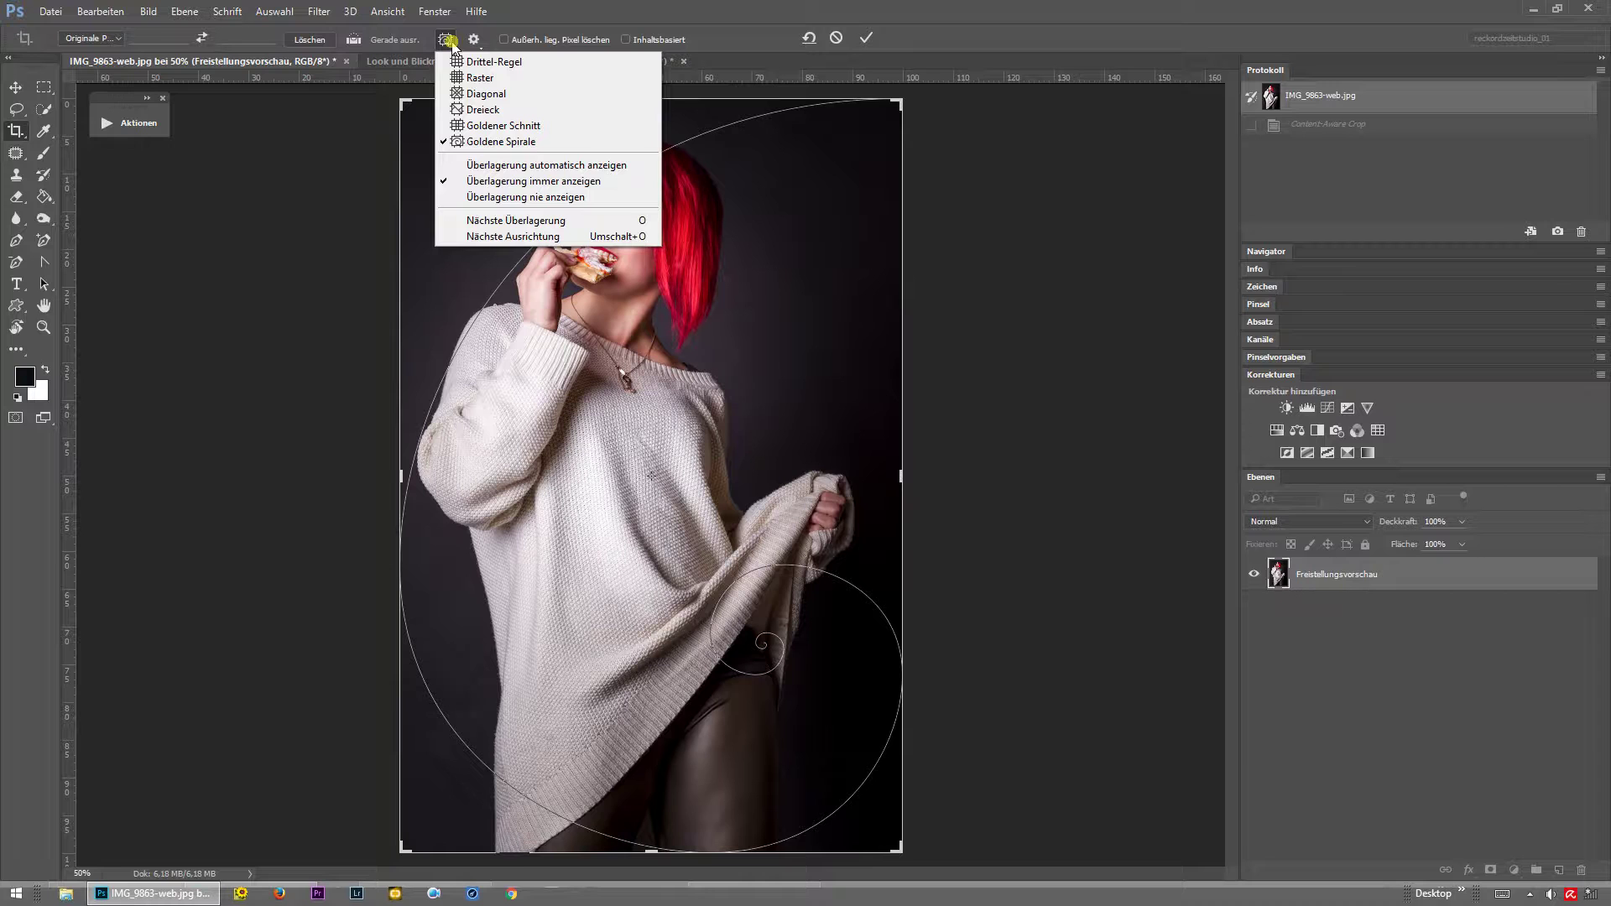
pyautogui.click(497, 198)
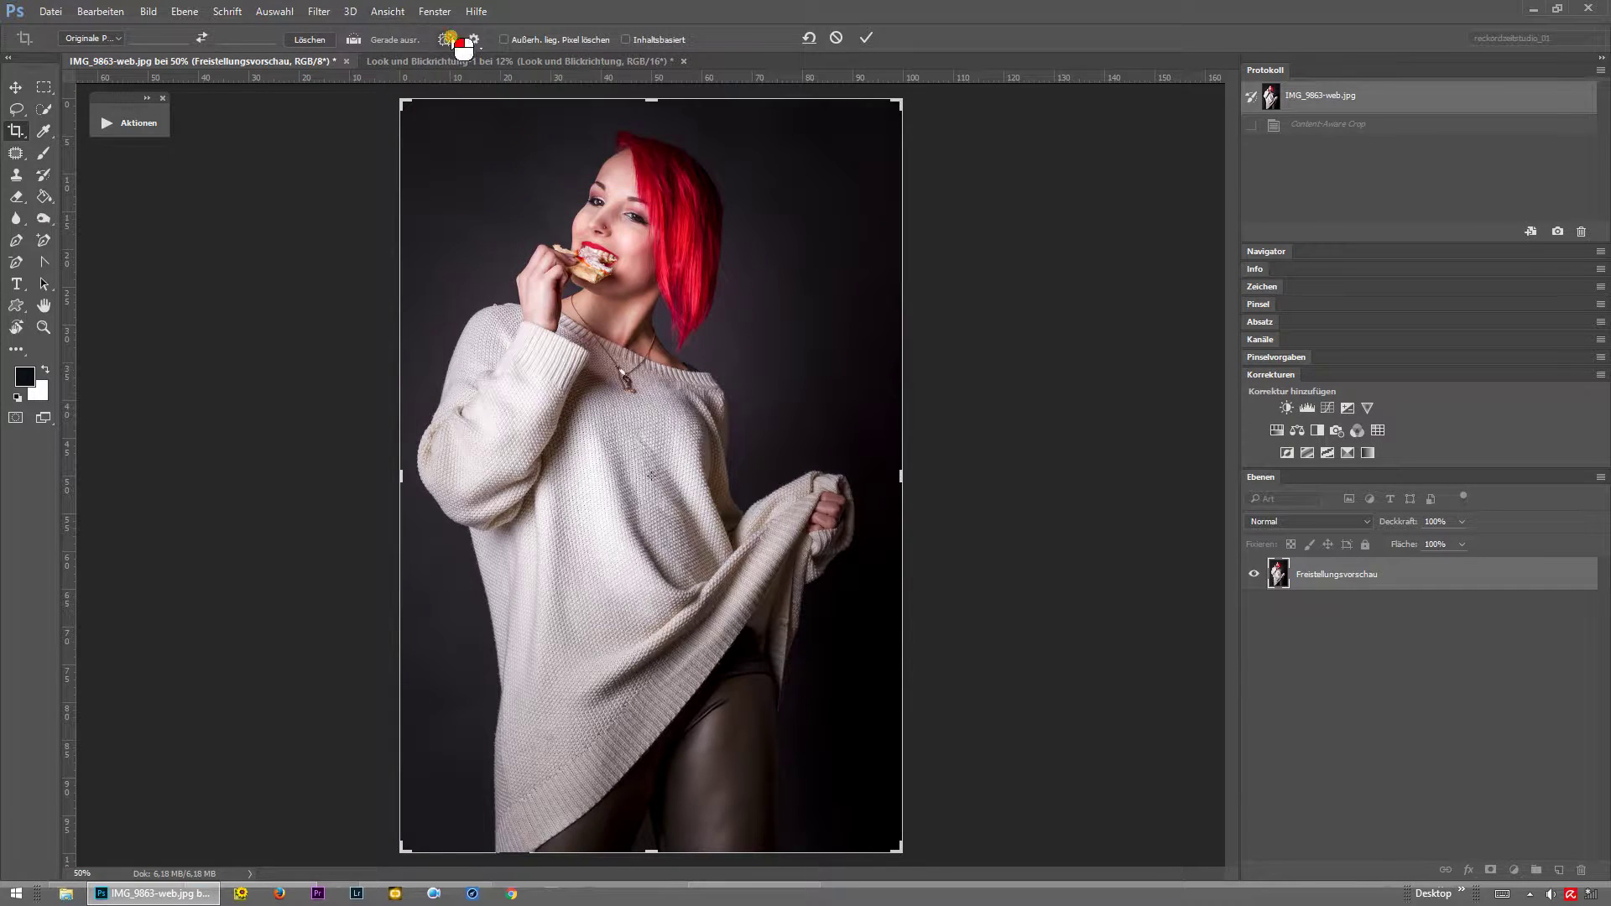
pyautogui.click(449, 40)
pyautogui.click(495, 180)
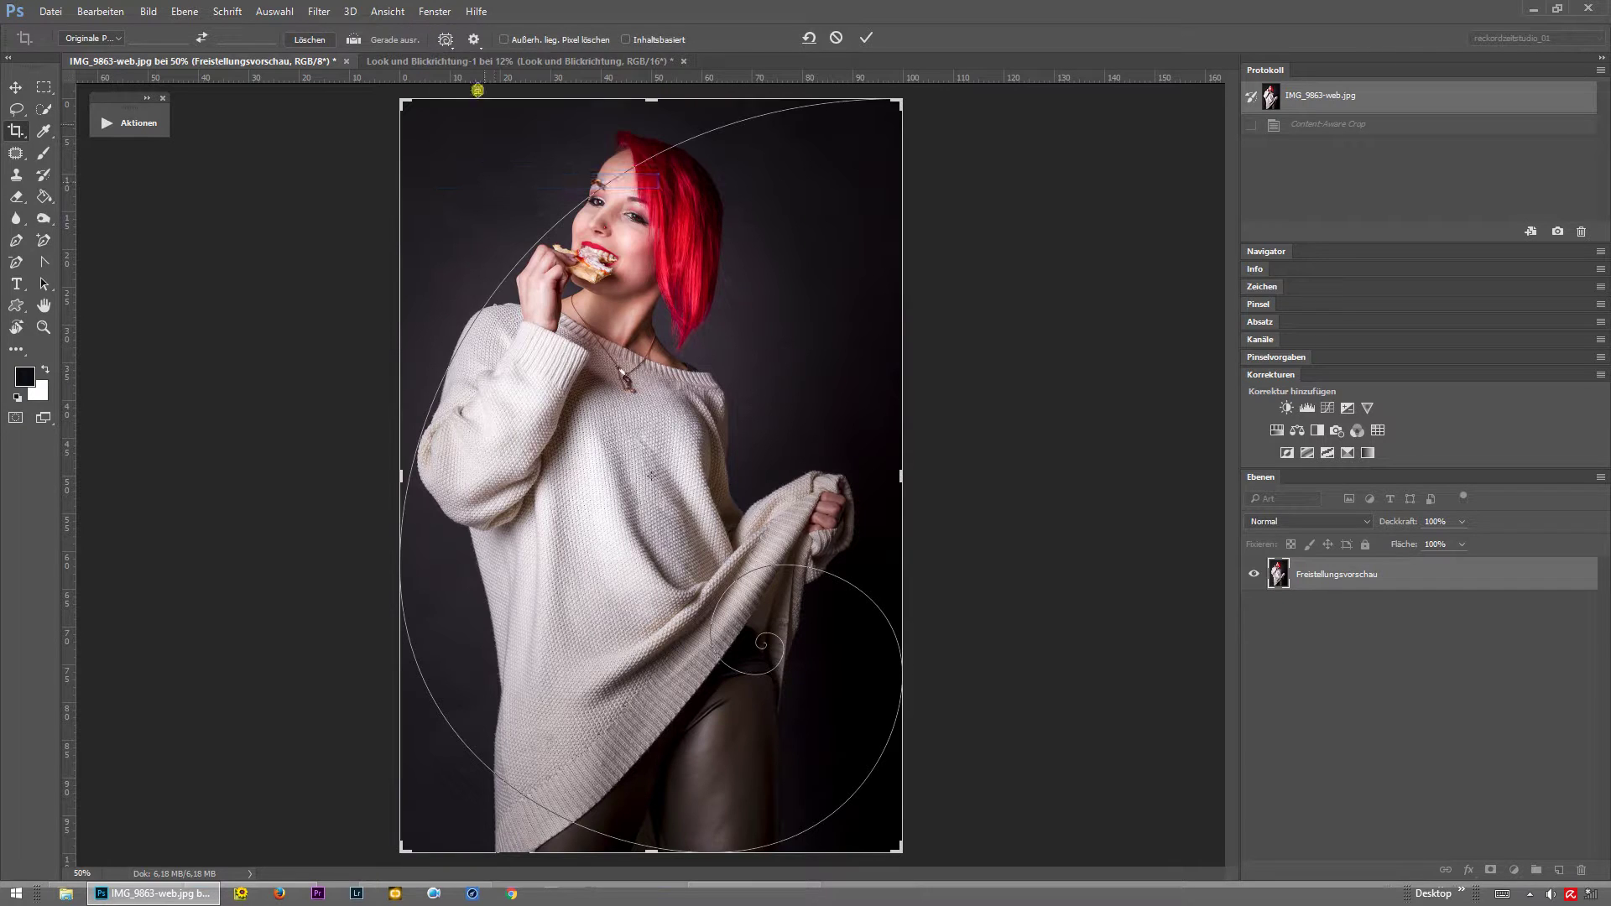
# Cycle to the next overlays—thirds, grid, diagonal—using Nächste Überlagerung and the O key.
pyautogui.click(447, 47)
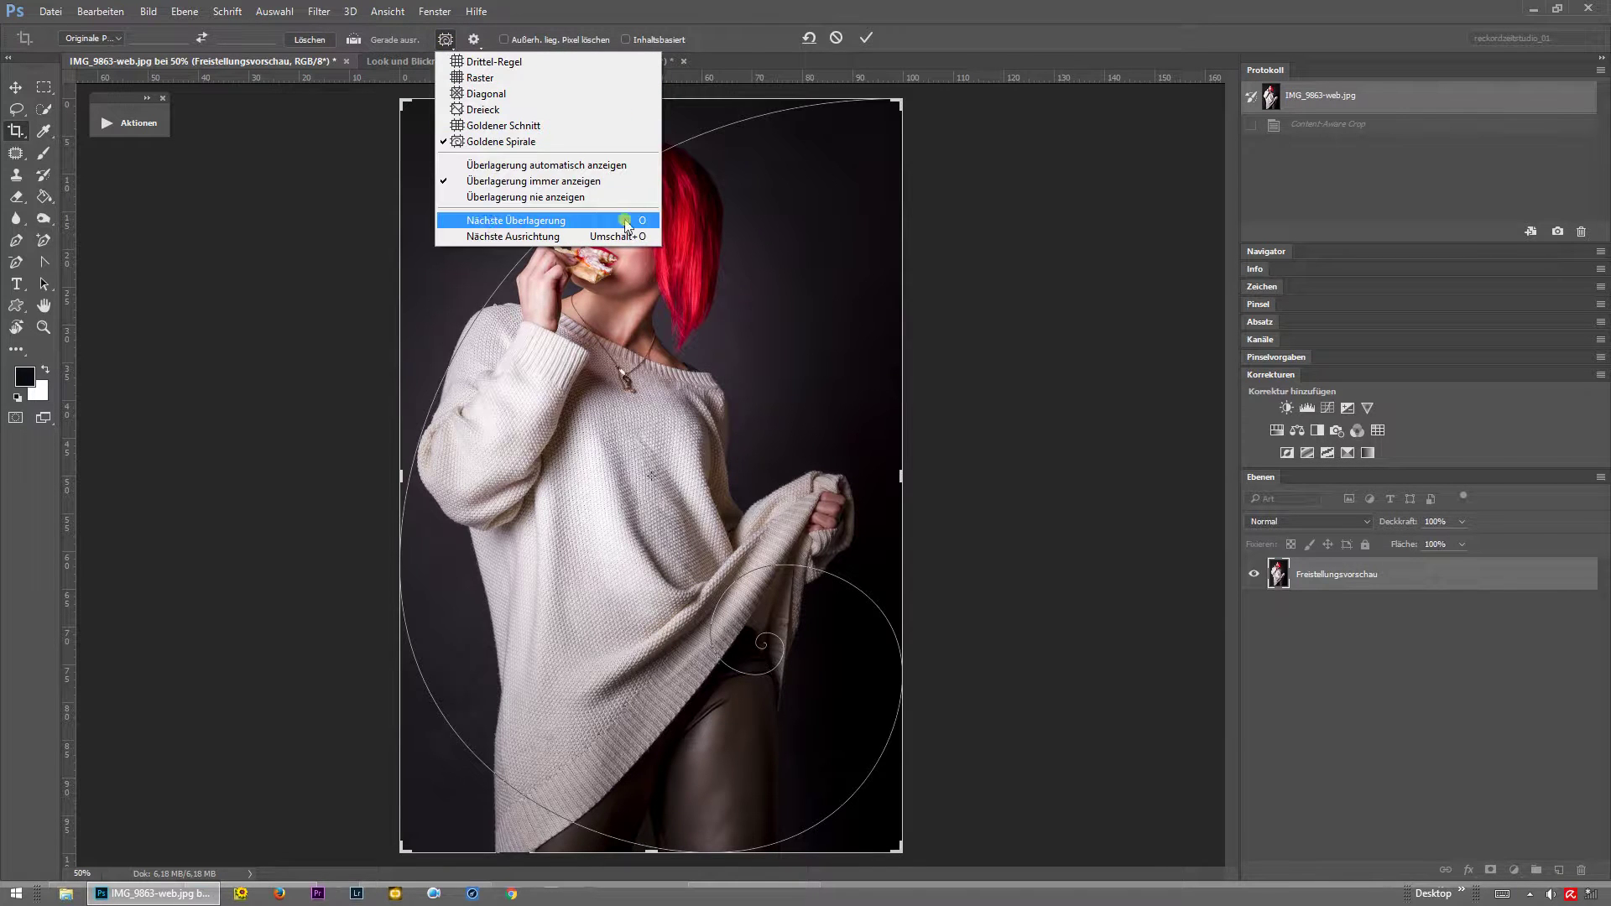
pyautogui.click(526, 221)
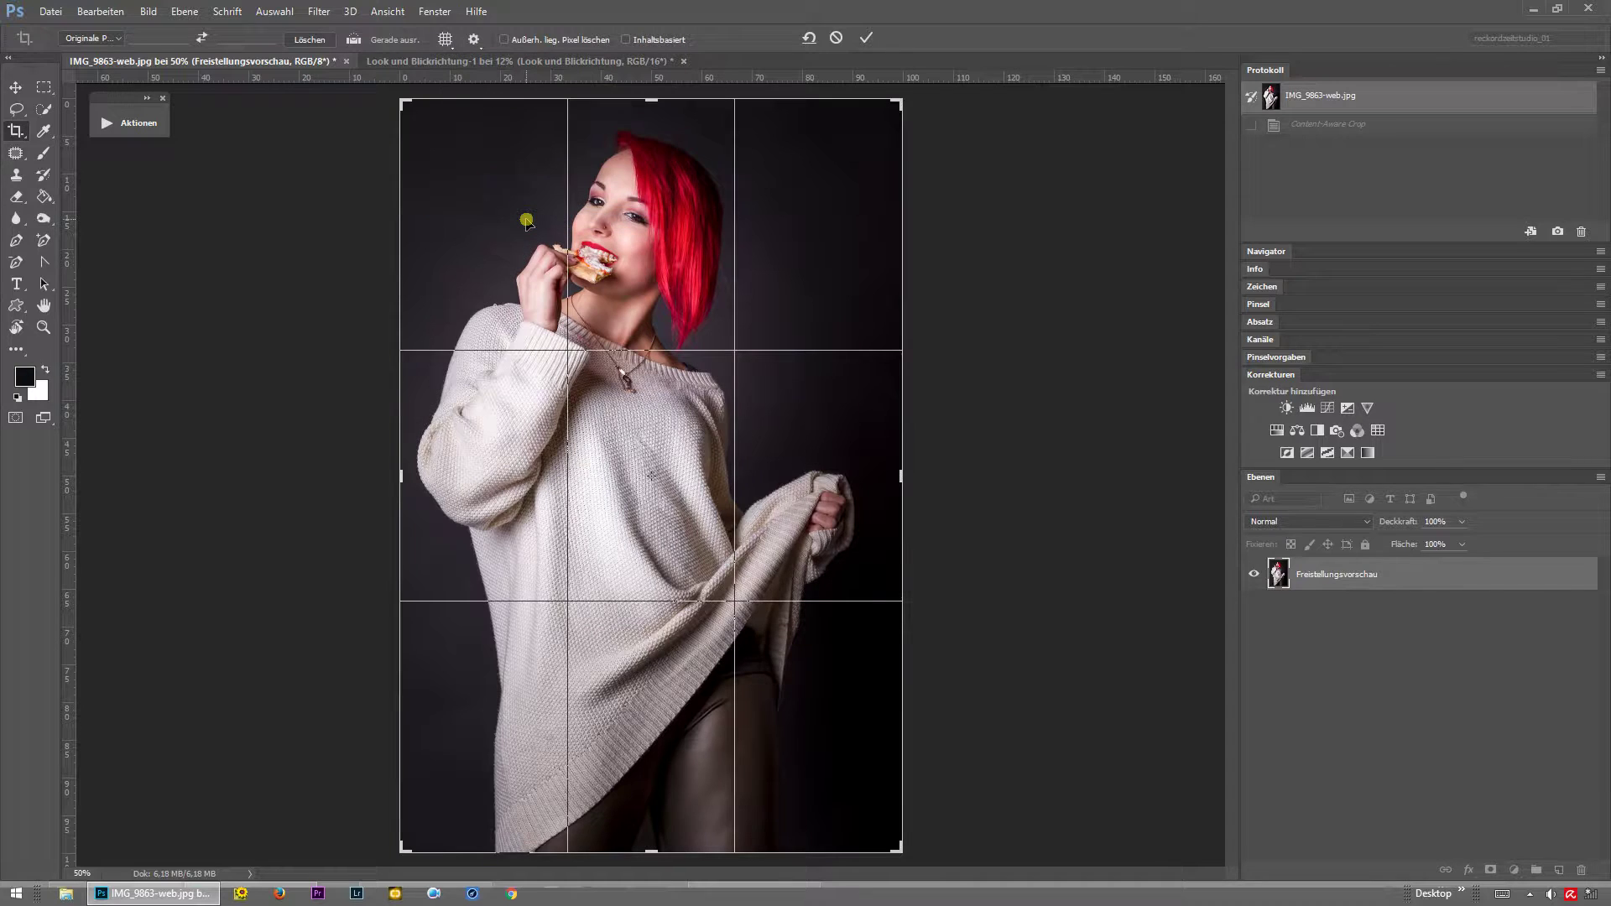
pyautogui.press('o')
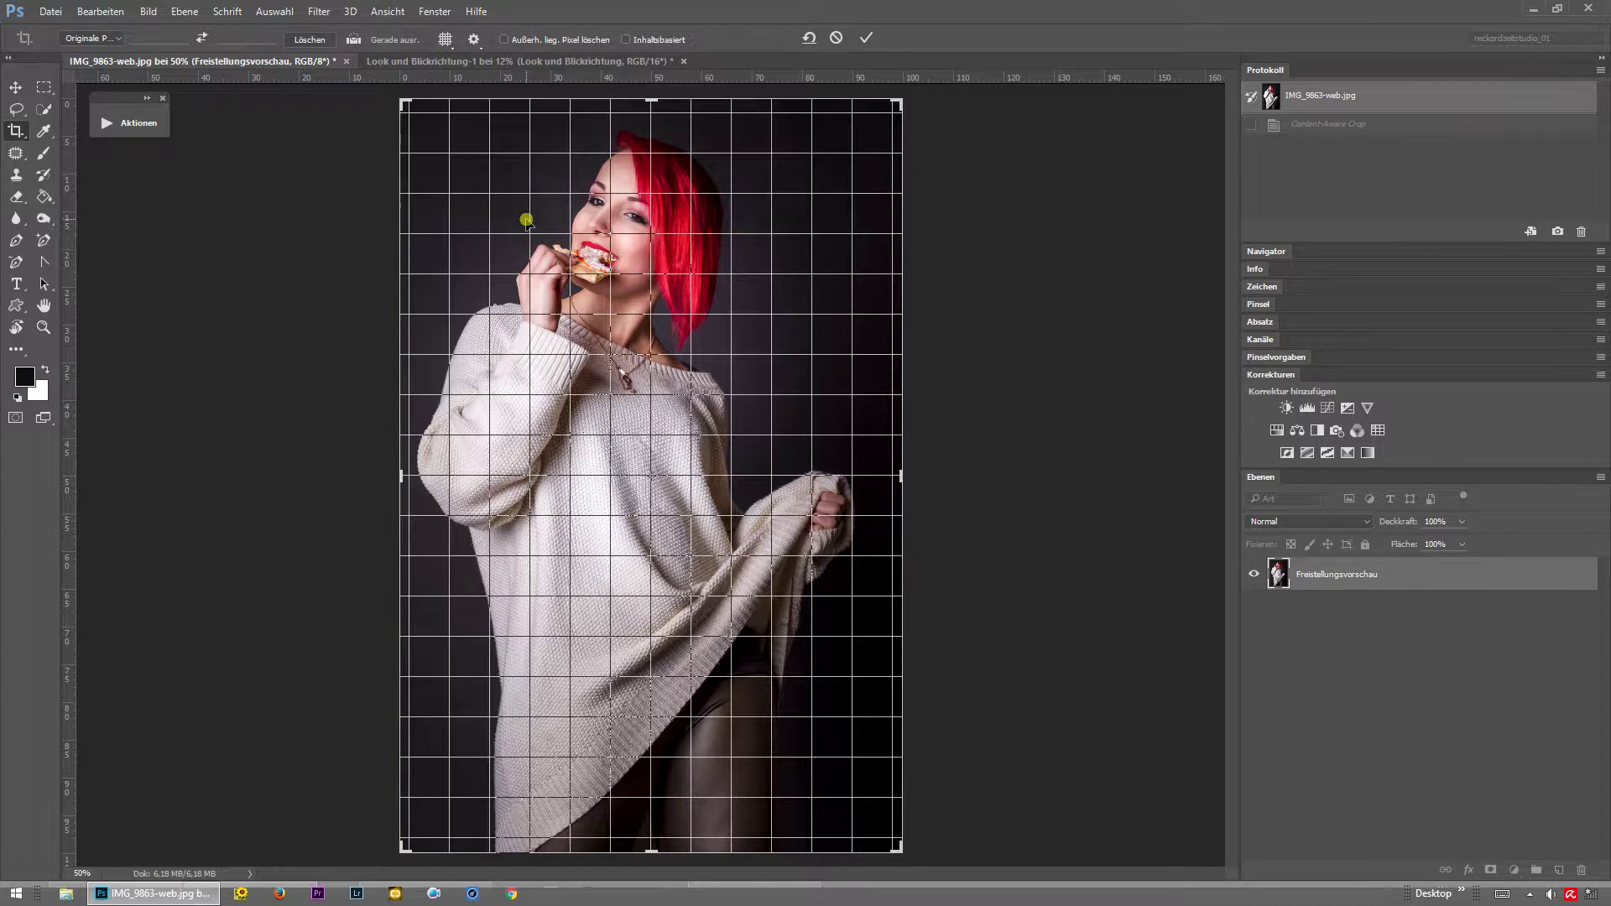
pyautogui.press('o')
pyautogui.press('o')
pyautogui.press('o')
pyautogui.press('o')
pyautogui.press('o')
pyautogui.press('o')
pyautogui.press('o')
pyautogui.press('o')
pyautogui.press('o')
pyautogui.press('o')
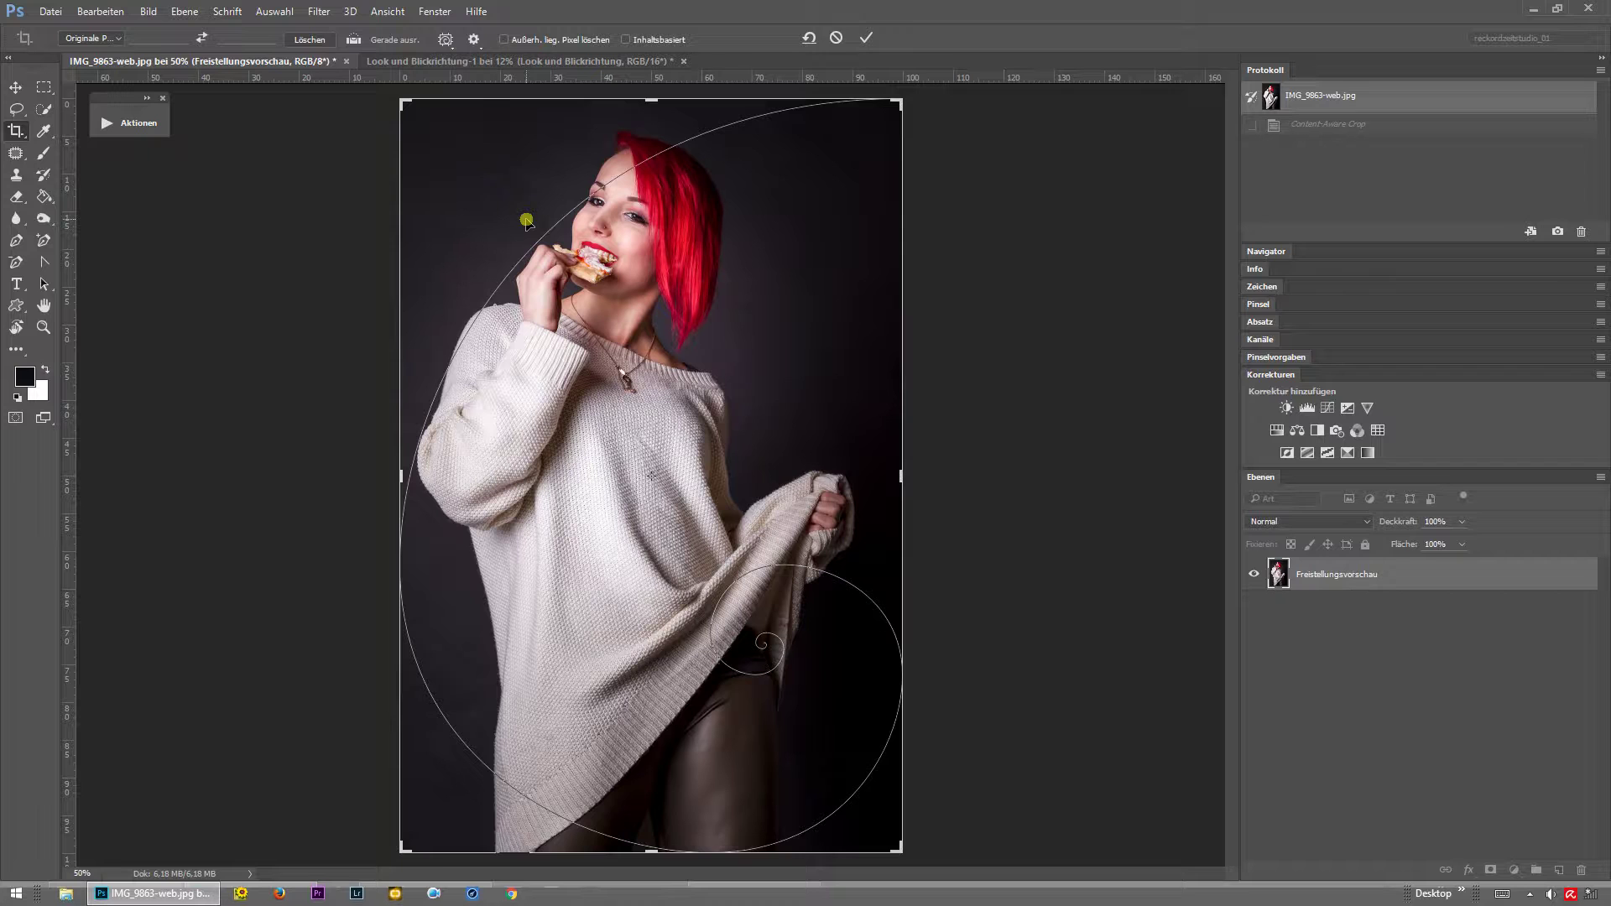
pyautogui.click(446, 40)
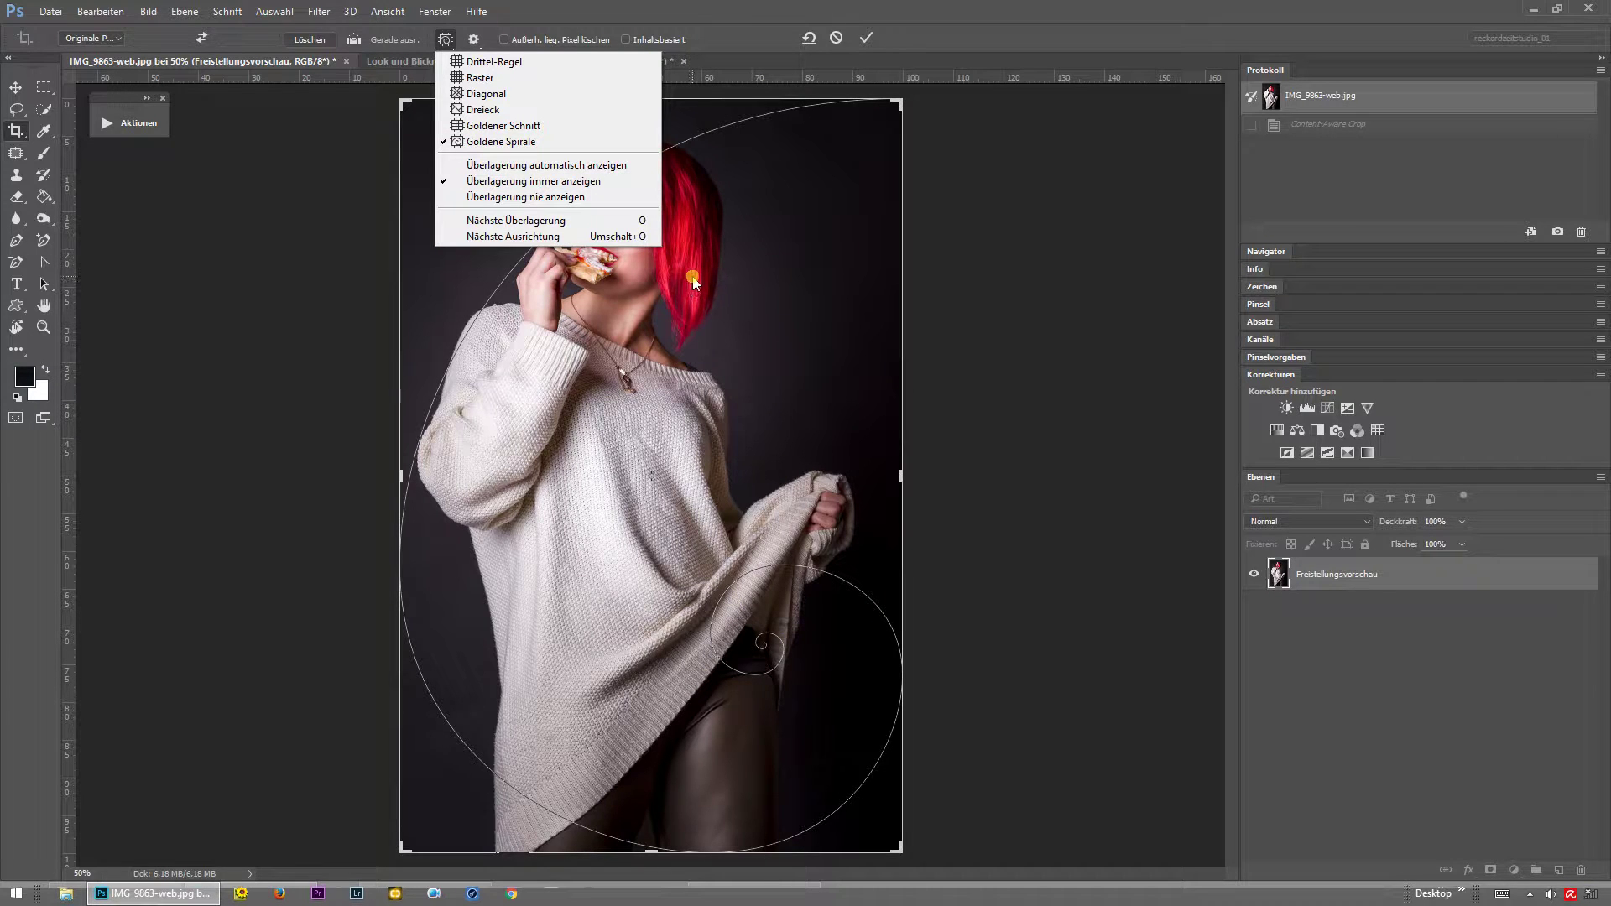
# Step the golden spiral through Nächste Ausrichtung until its centre sits at the lower left.
pyautogui.click(563, 238)
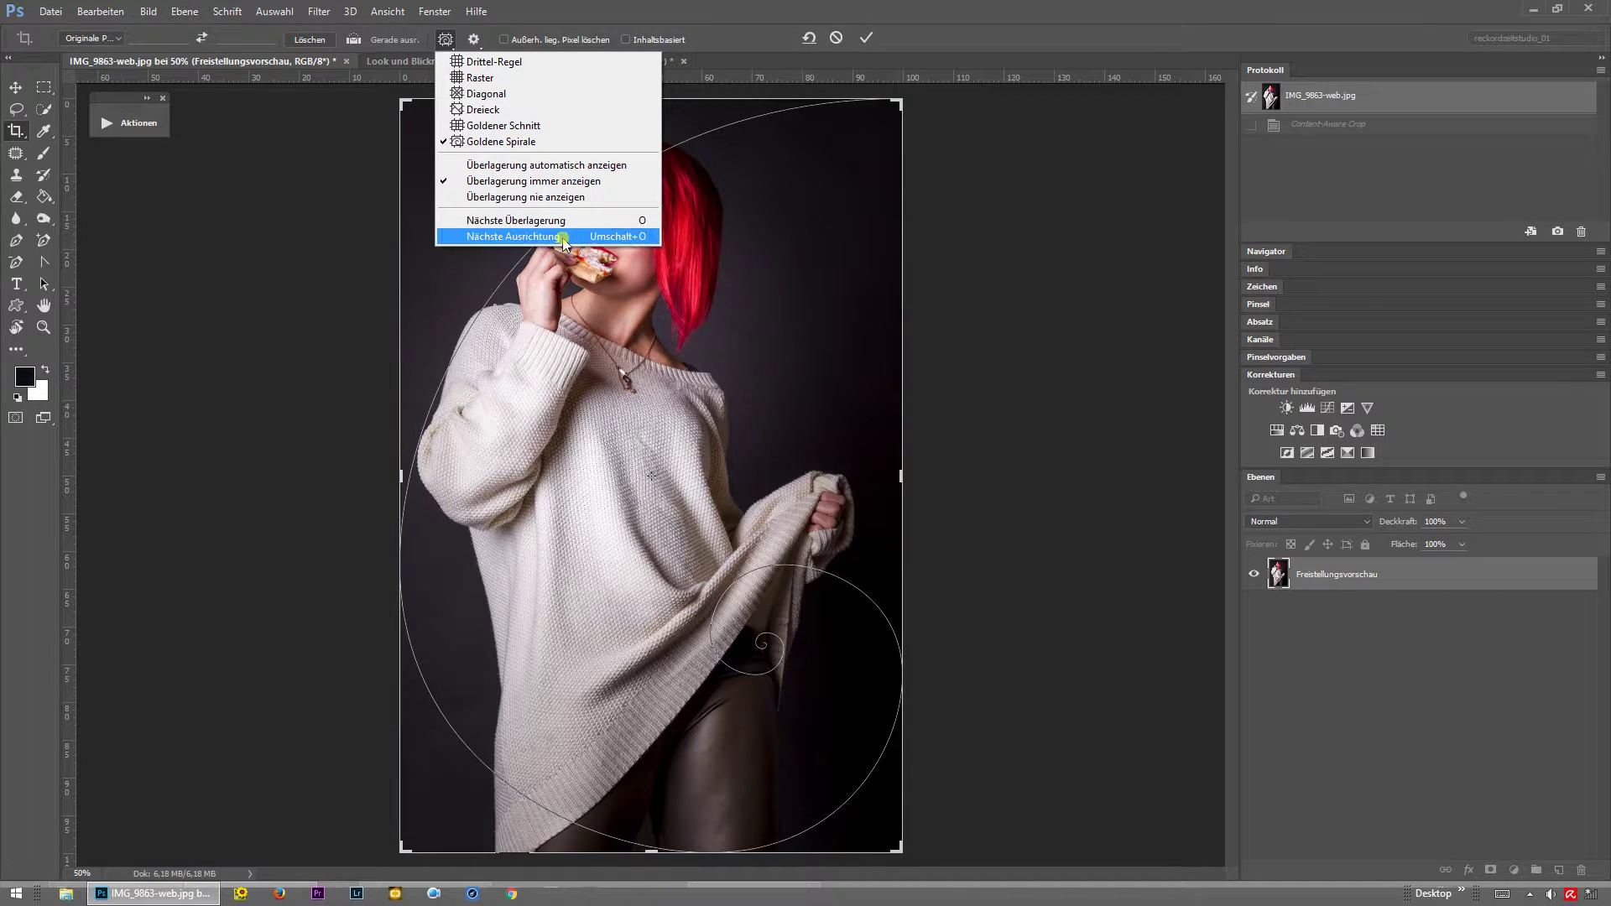
pyautogui.click(552, 237)
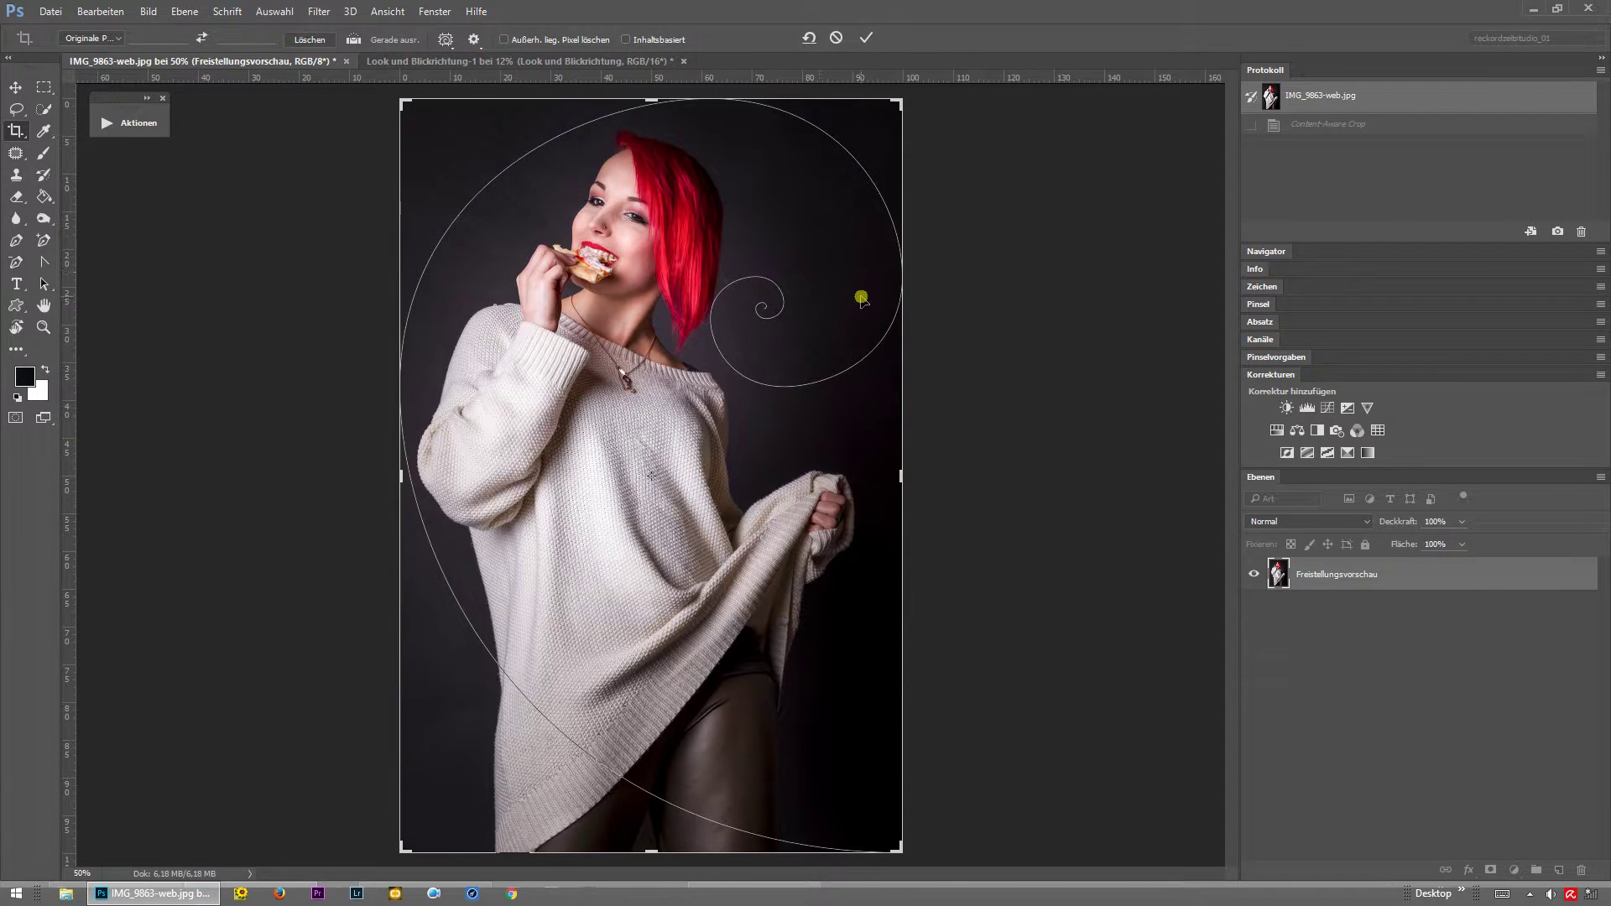
pyautogui.click(445, 39)
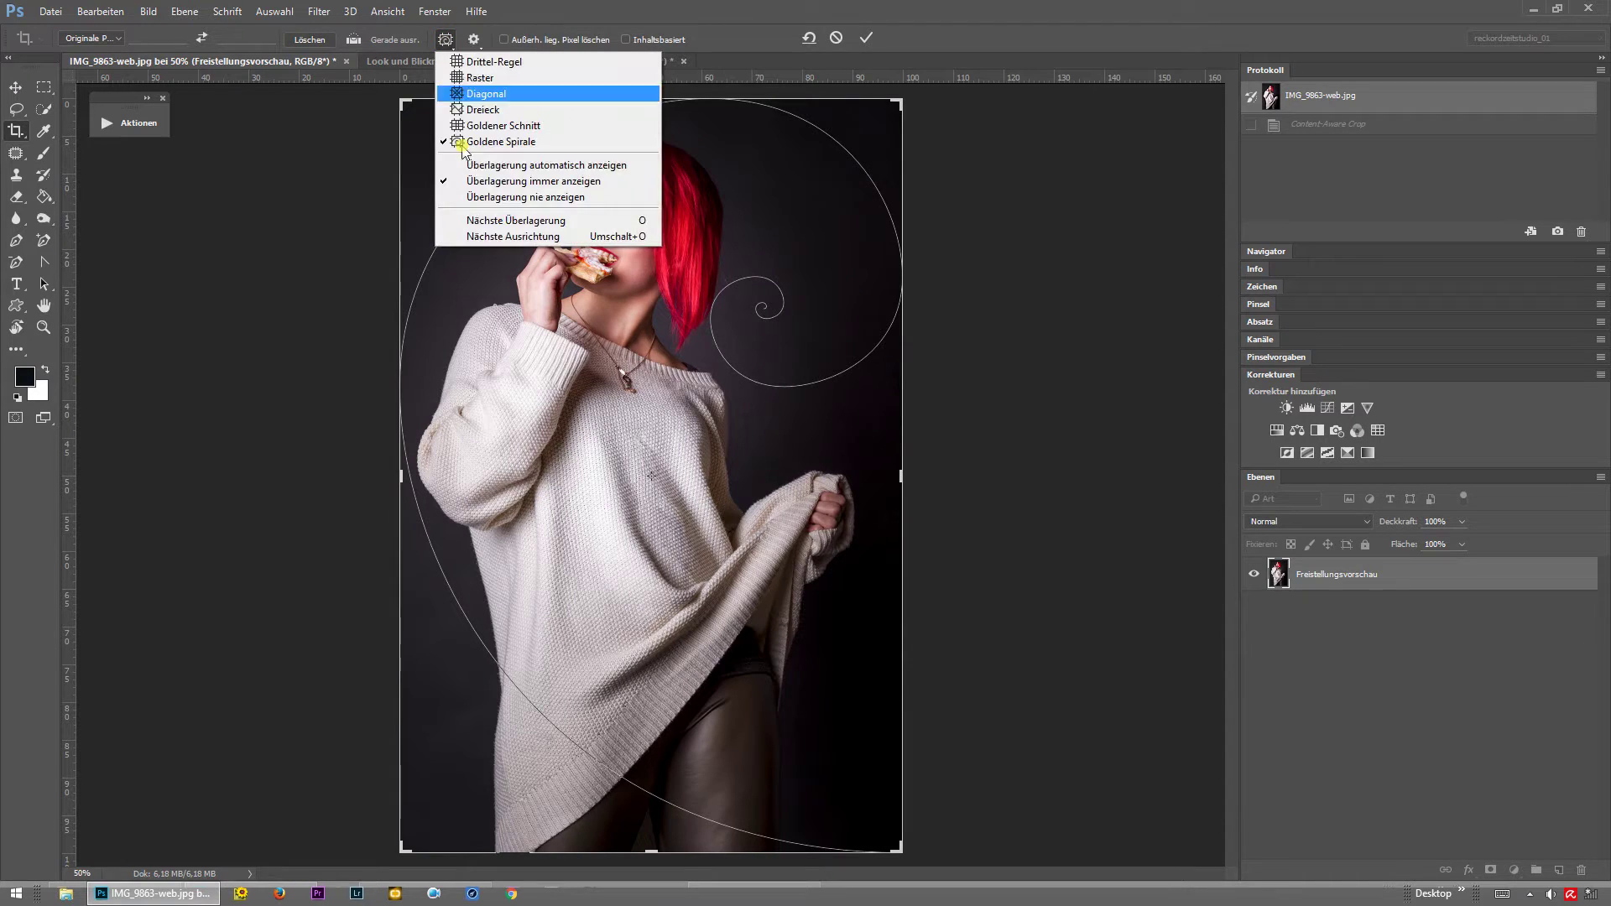
pyautogui.click(485, 237)
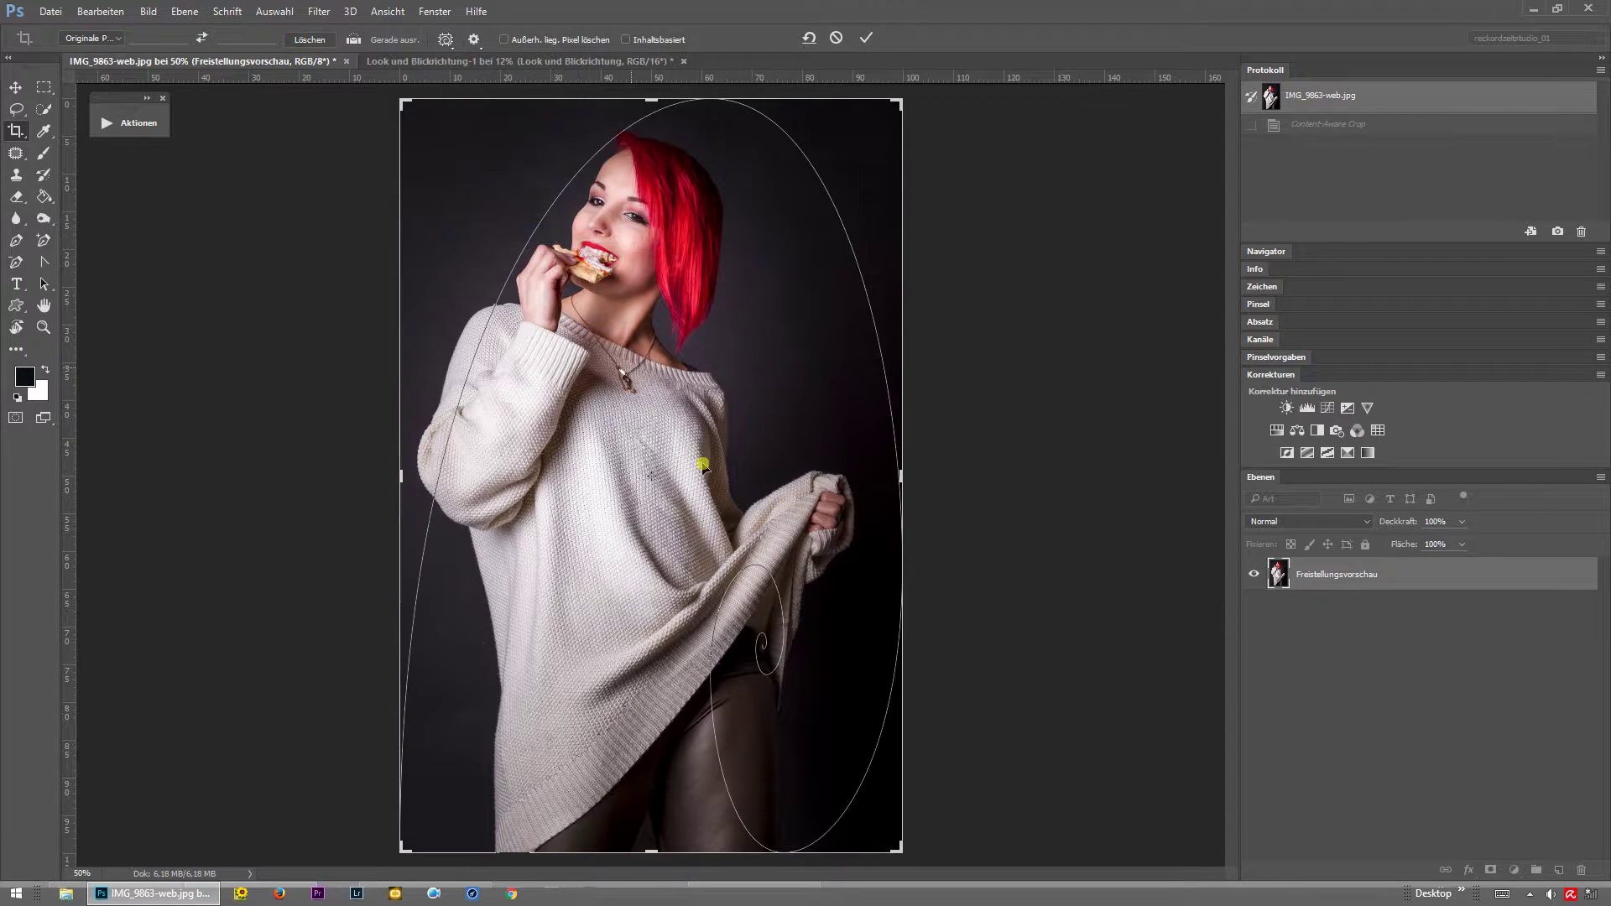
pyautogui.click(444, 40)
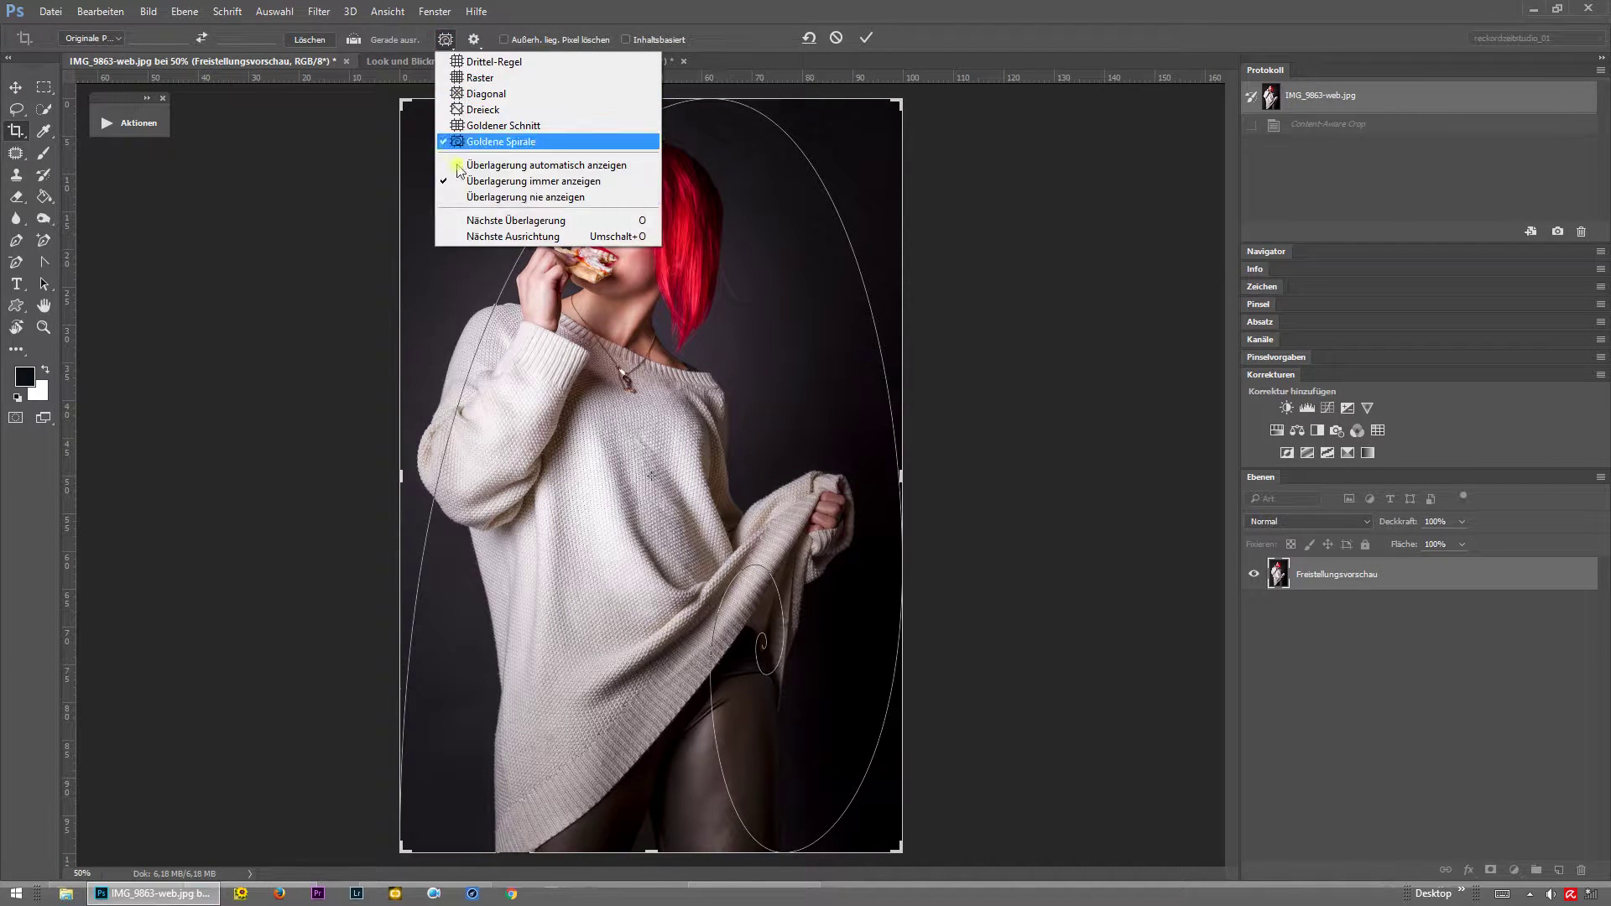
pyautogui.click(475, 238)
pyautogui.click(446, 39)
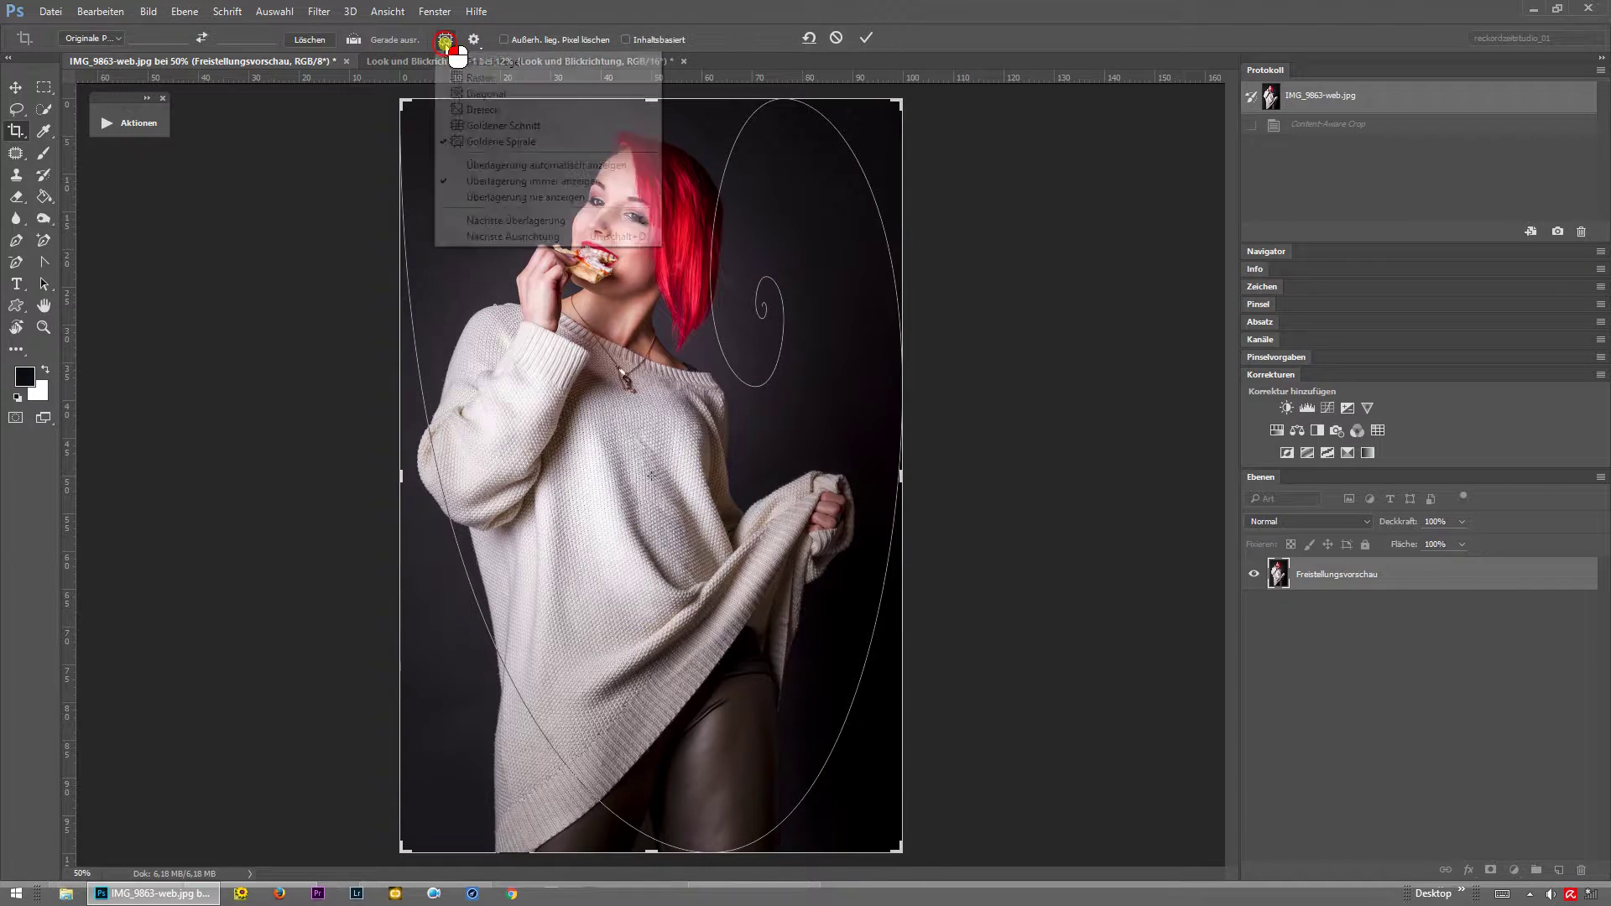
pyautogui.click(487, 235)
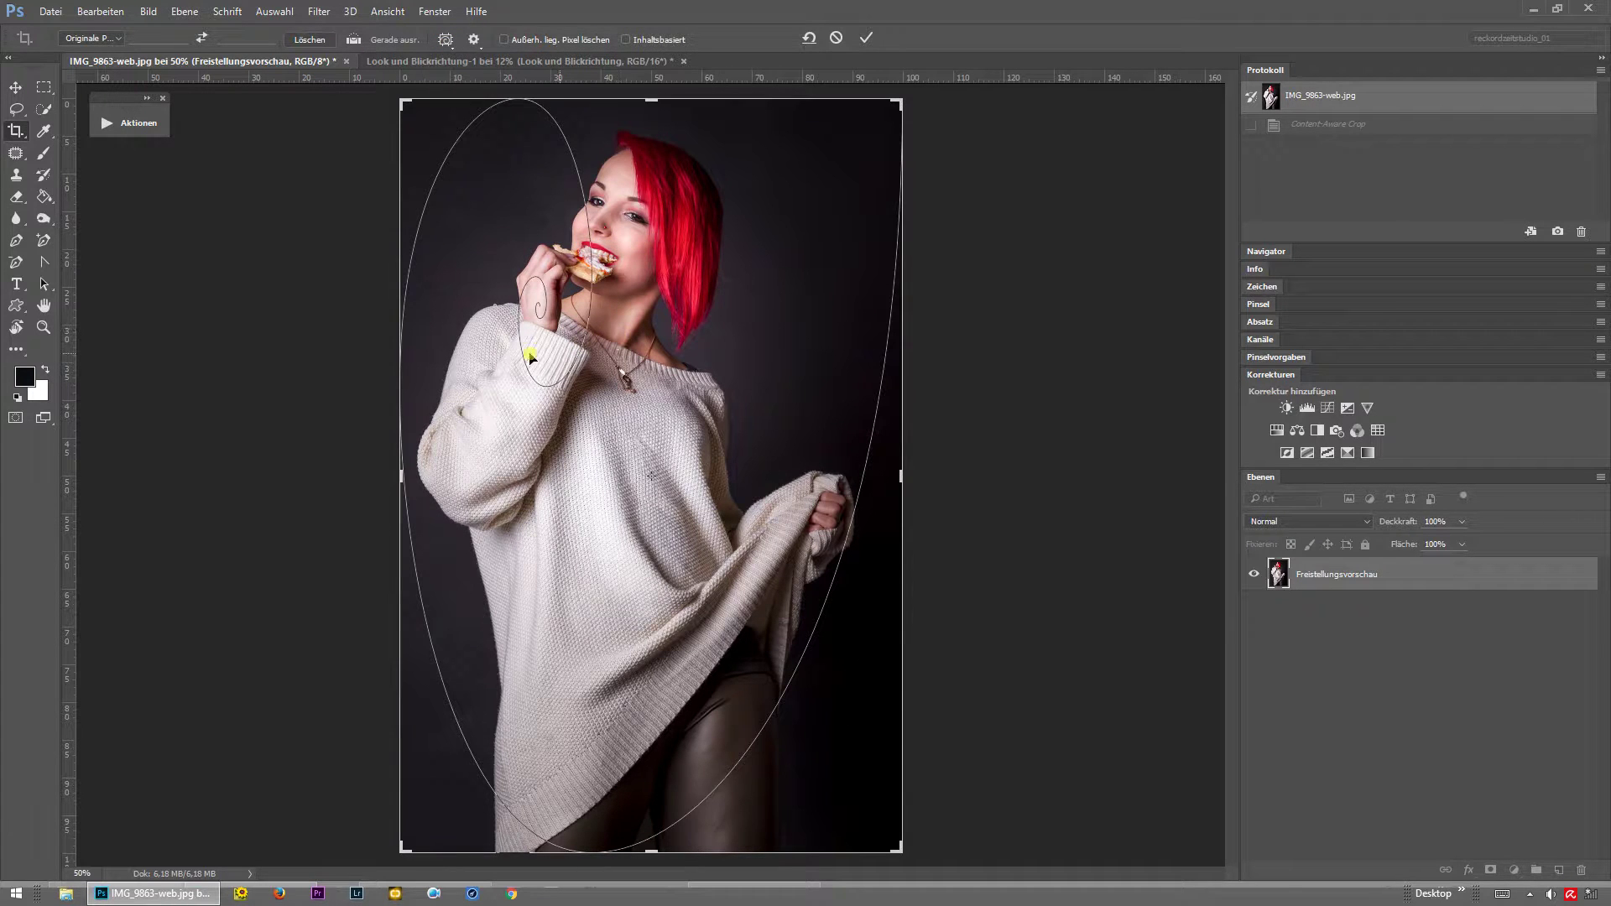
pyautogui.click(446, 39)
pyautogui.click(475, 236)
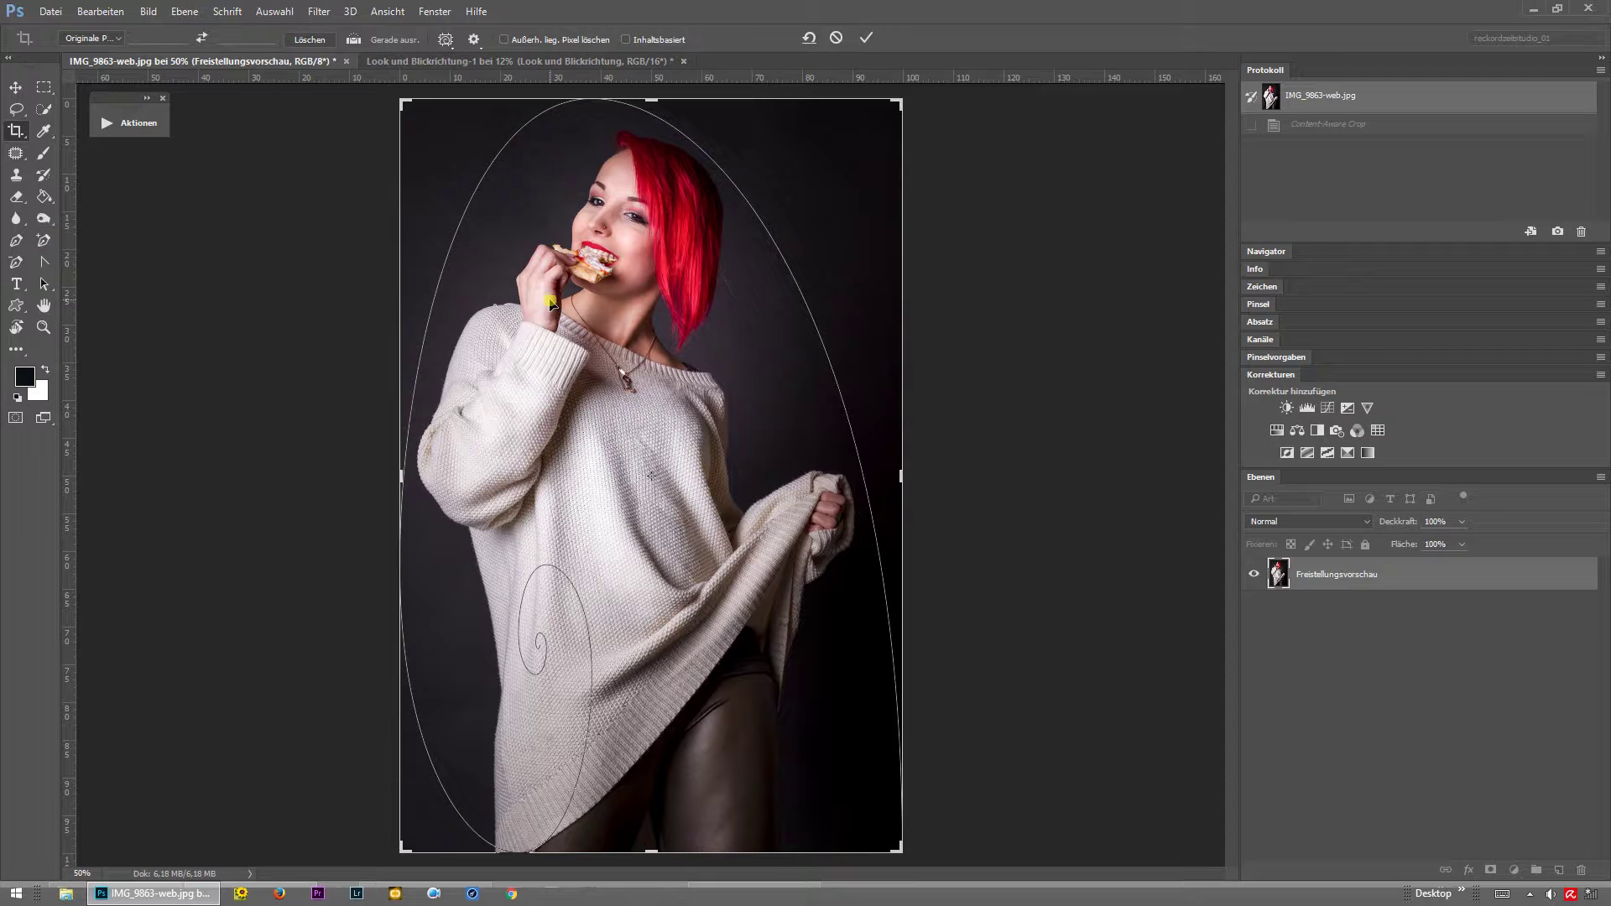
pyautogui.click(346, 62)
# Straighten the photo about 39.5° along the face and shift it down-right in the crop.
pyautogui.moveTo(563, 319); pyautogui.dragTo(690, 375)
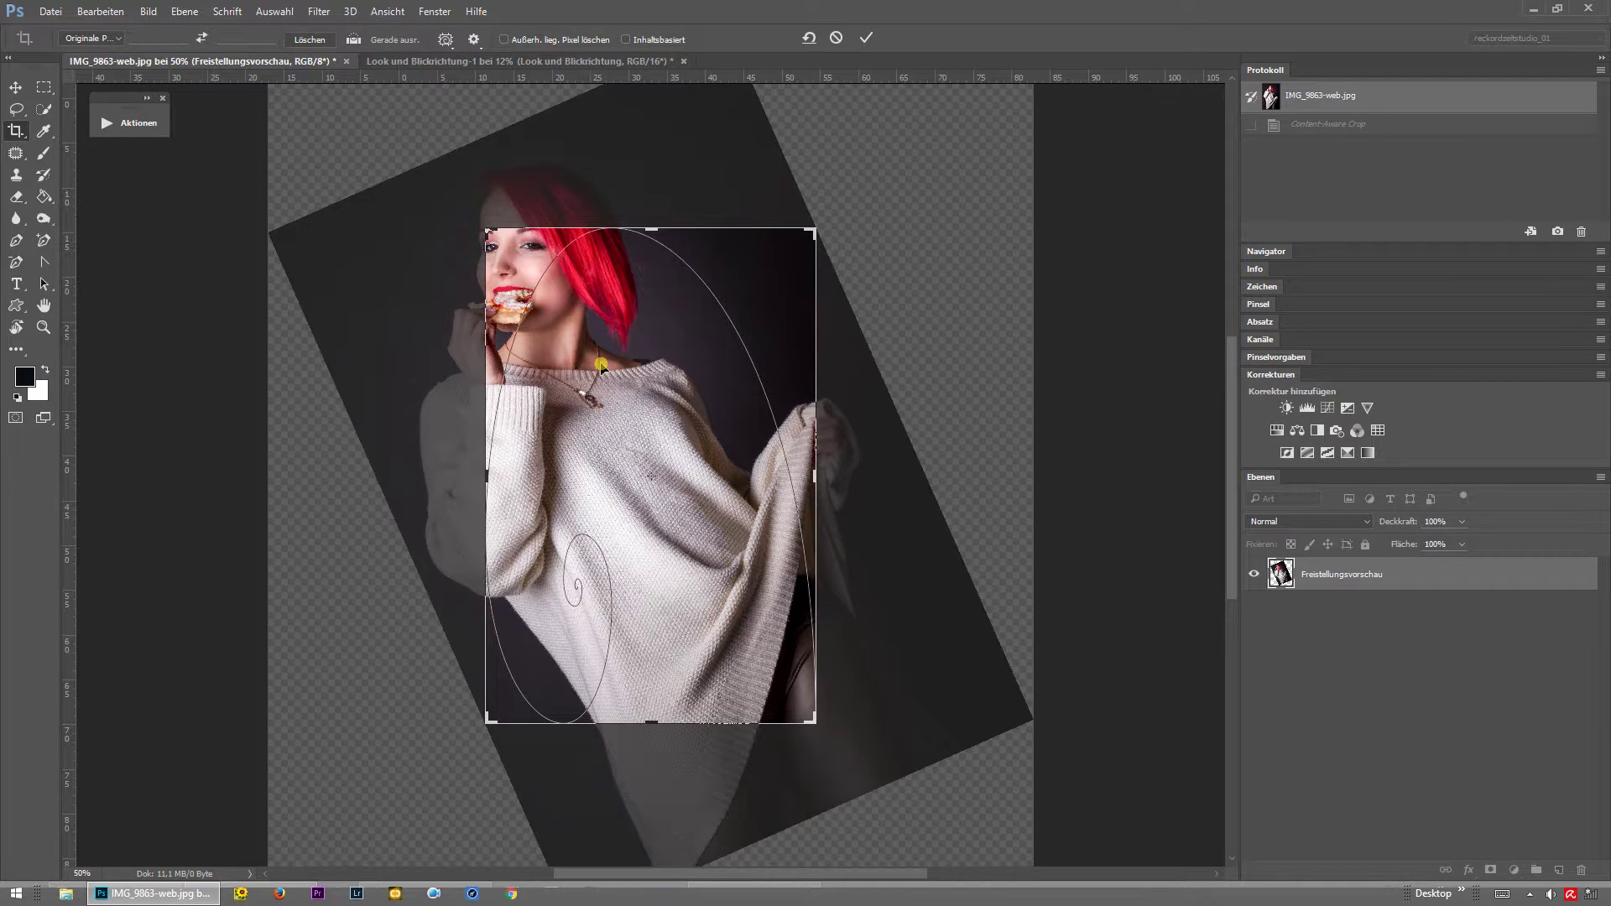
pyautogui.moveTo(651, 377); pyautogui.dragTo(729, 456)
pyautogui.click(354, 40)
pyautogui.moveTo(625, 317); pyautogui.dragTo(708, 418)
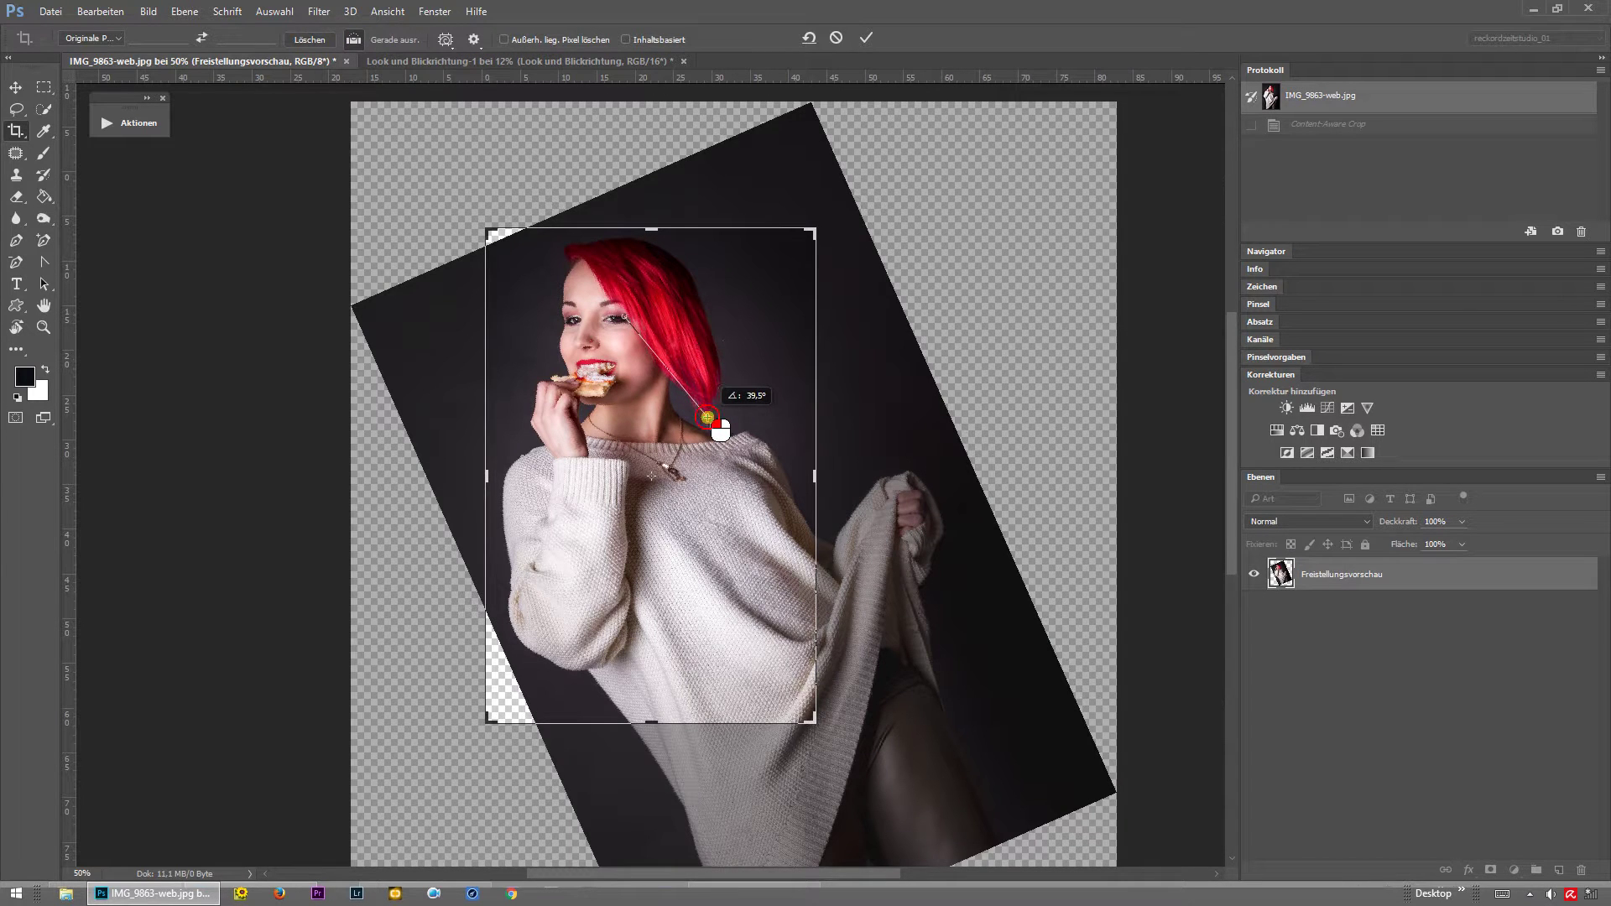
pyautogui.moveTo(707, 418); pyautogui.dragTo(708, 417)
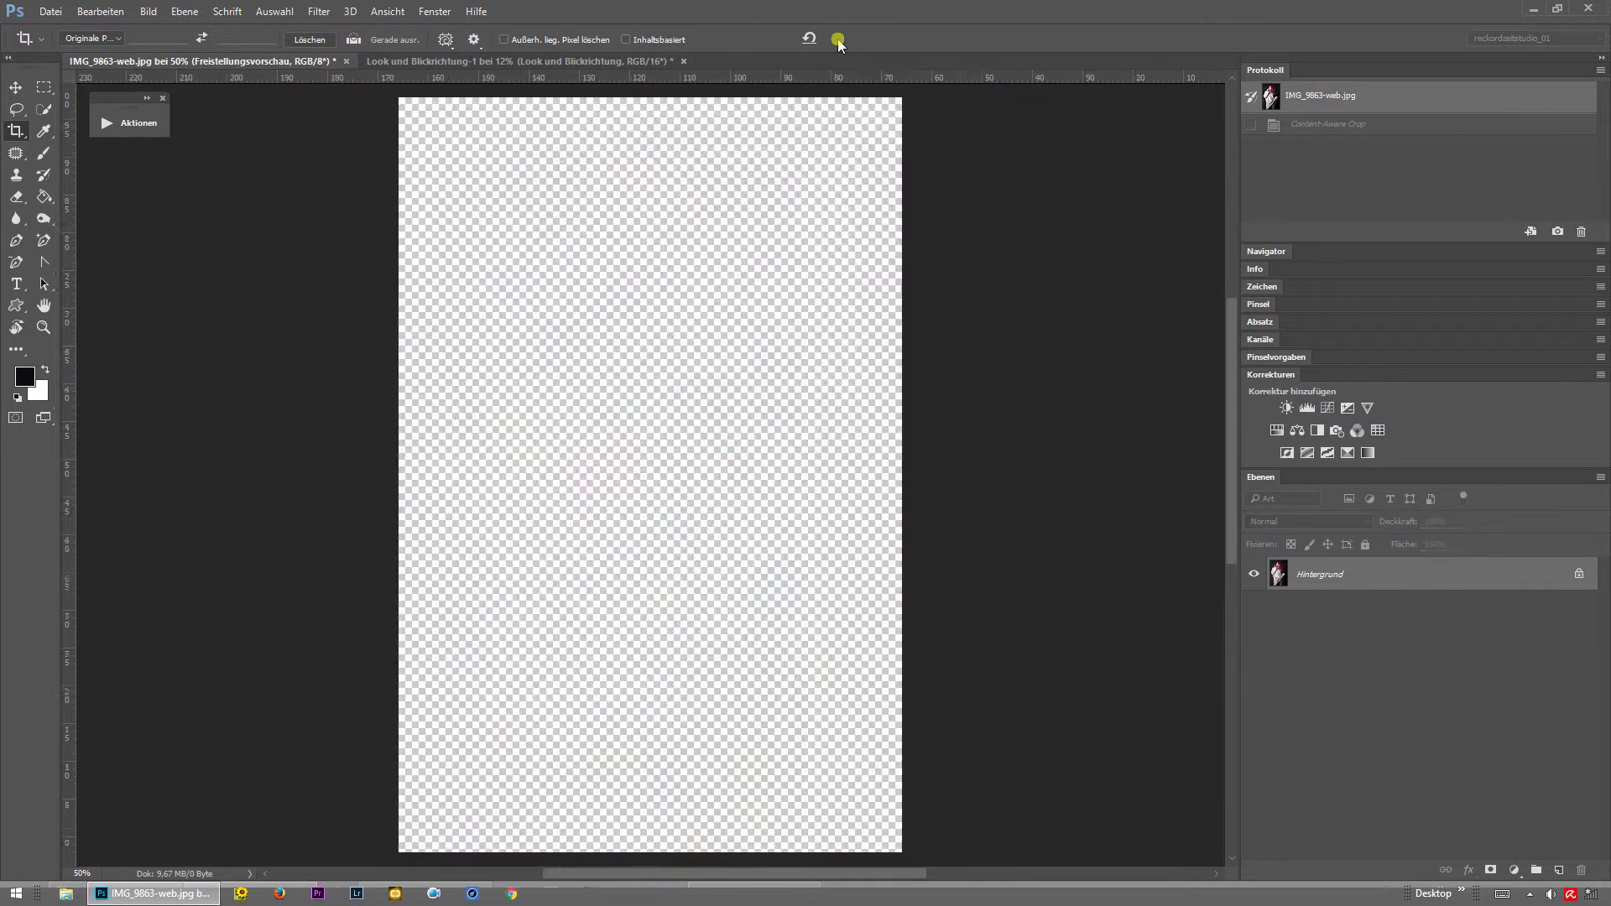
# Commit the re-tilted crop with Return instead of discarding it, leaving a tall, fully transparent canvas.
pyautogui.press('Return')
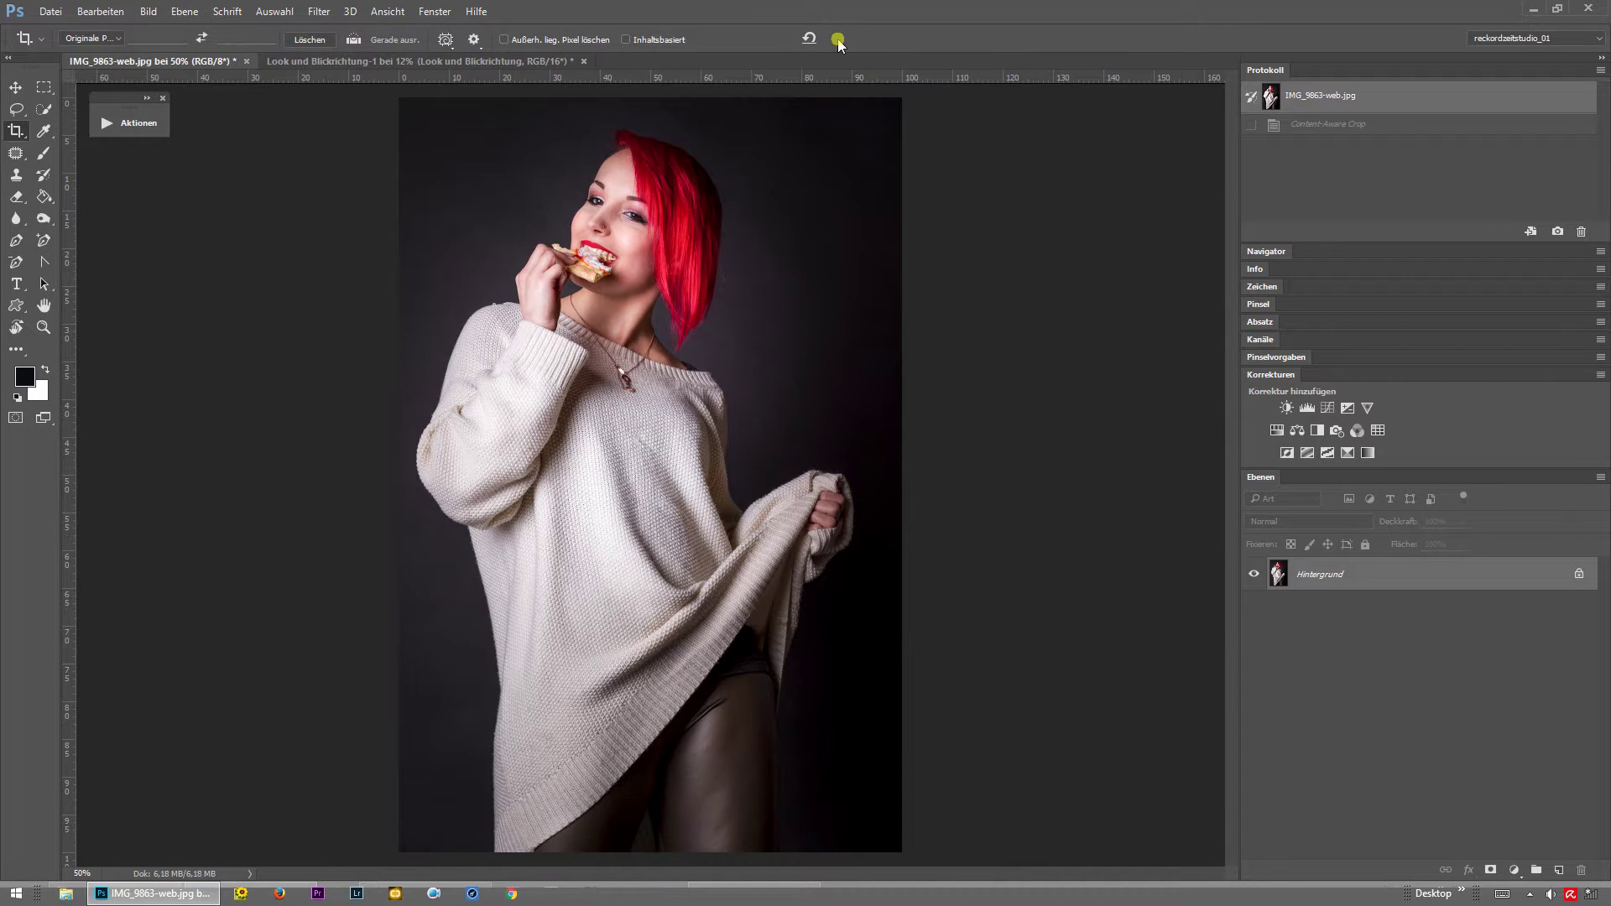